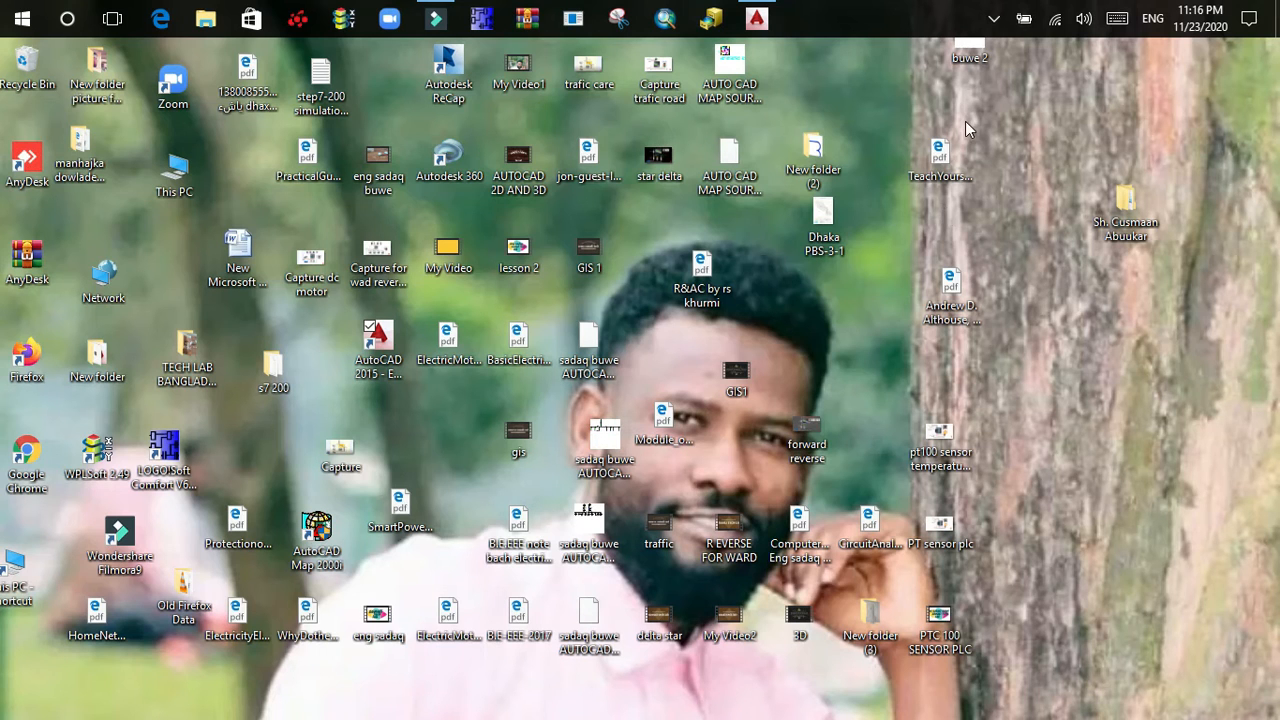
# - Switch to the open AutoCAD drawing and set the UCS to the Front orthographic orientation
pyautogui.click(757, 19)
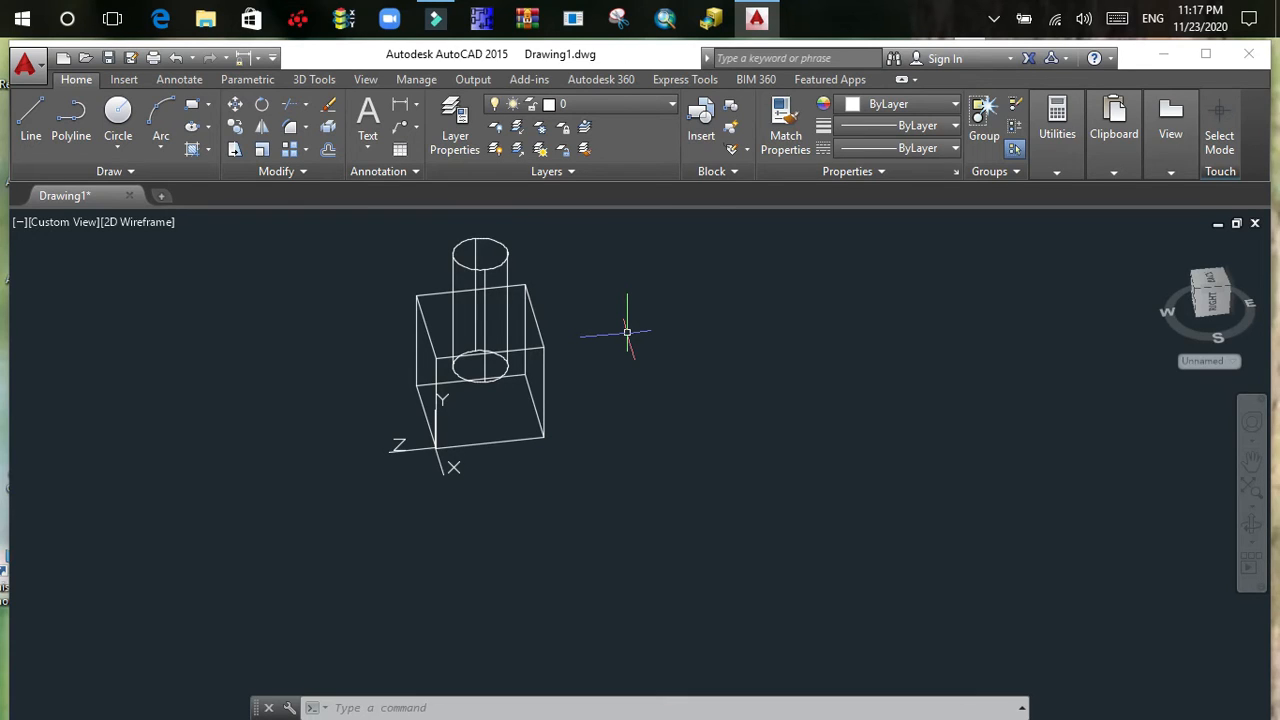
pyautogui.write('UCs')
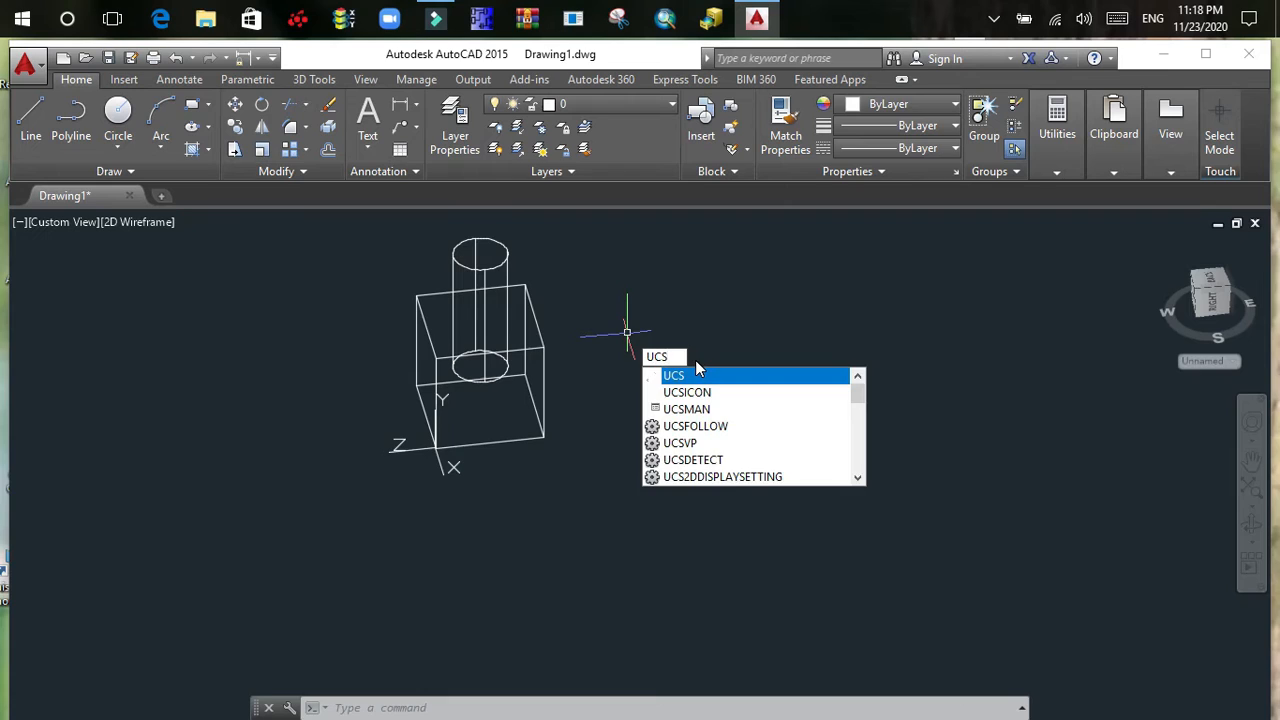
pyautogui.press('Return')
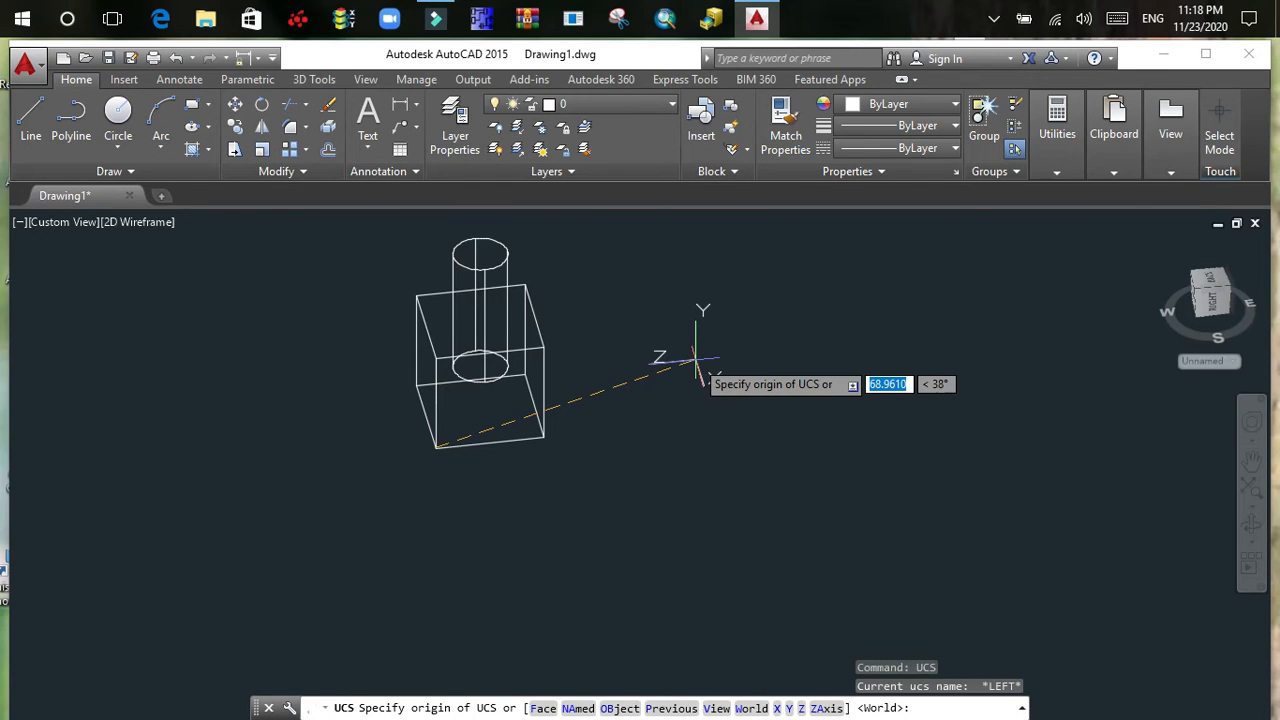
pyautogui.write('g')
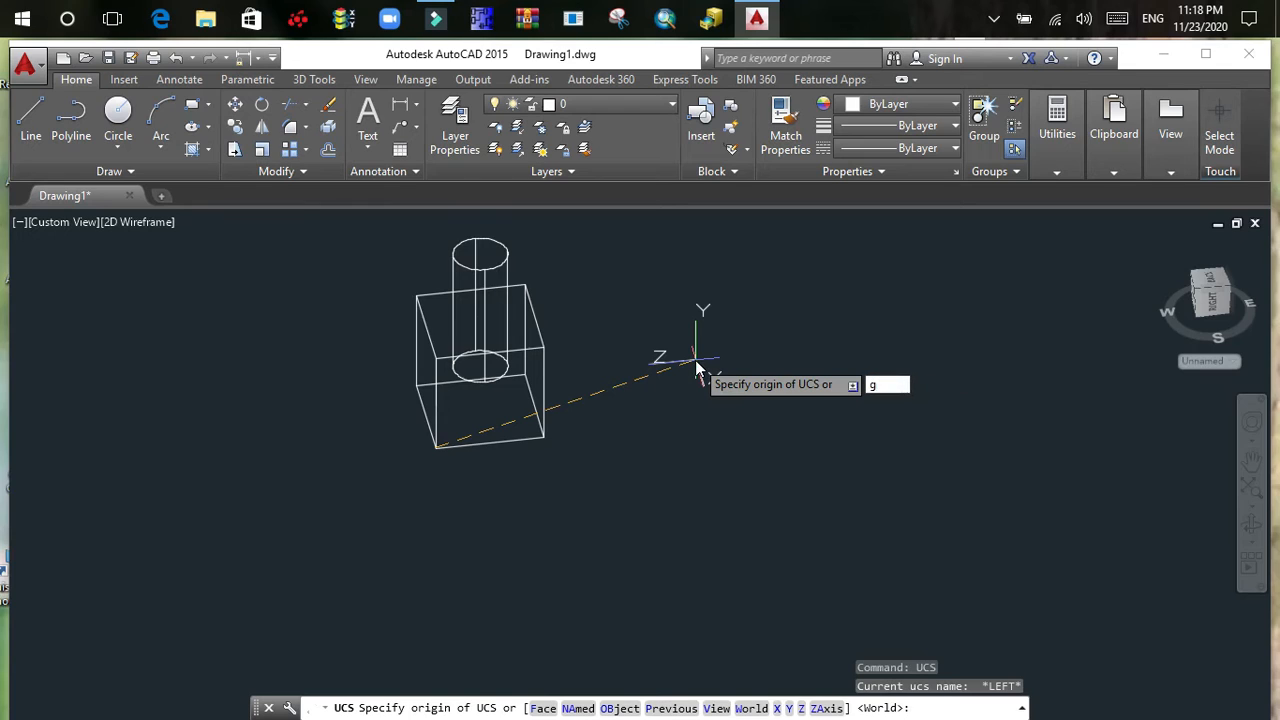
pyautogui.press('Return')
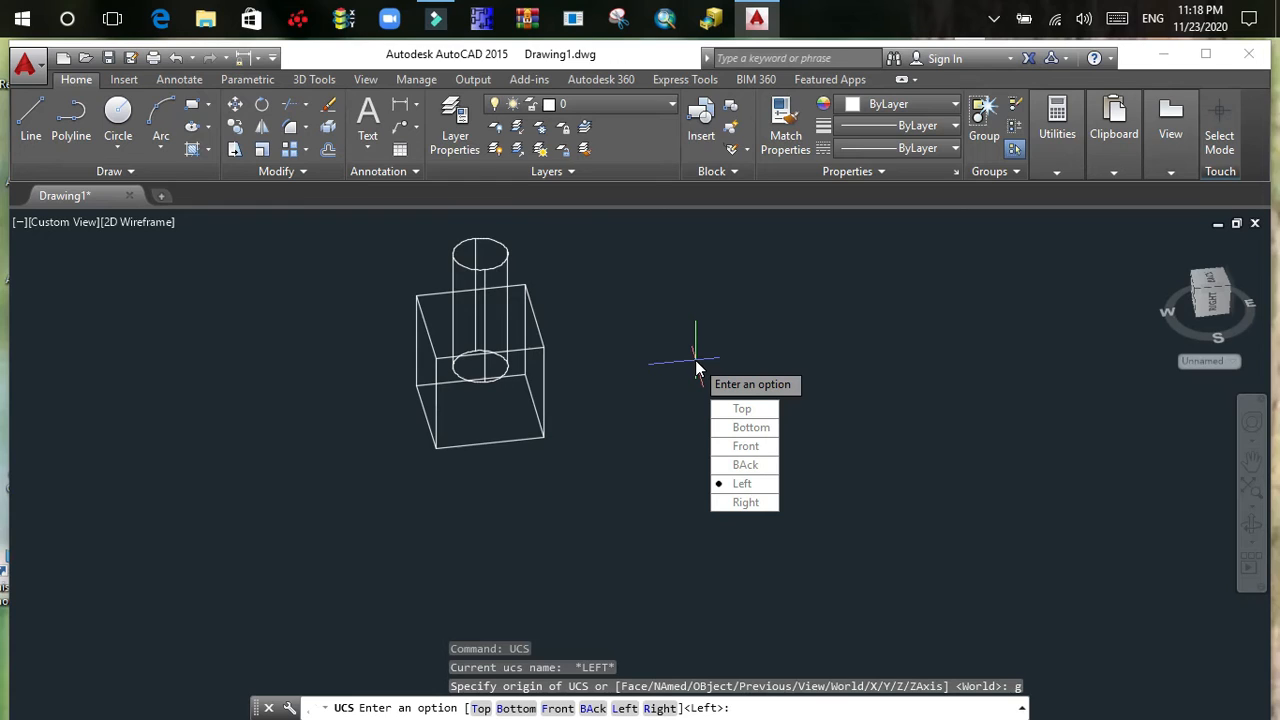
pyautogui.write('f')
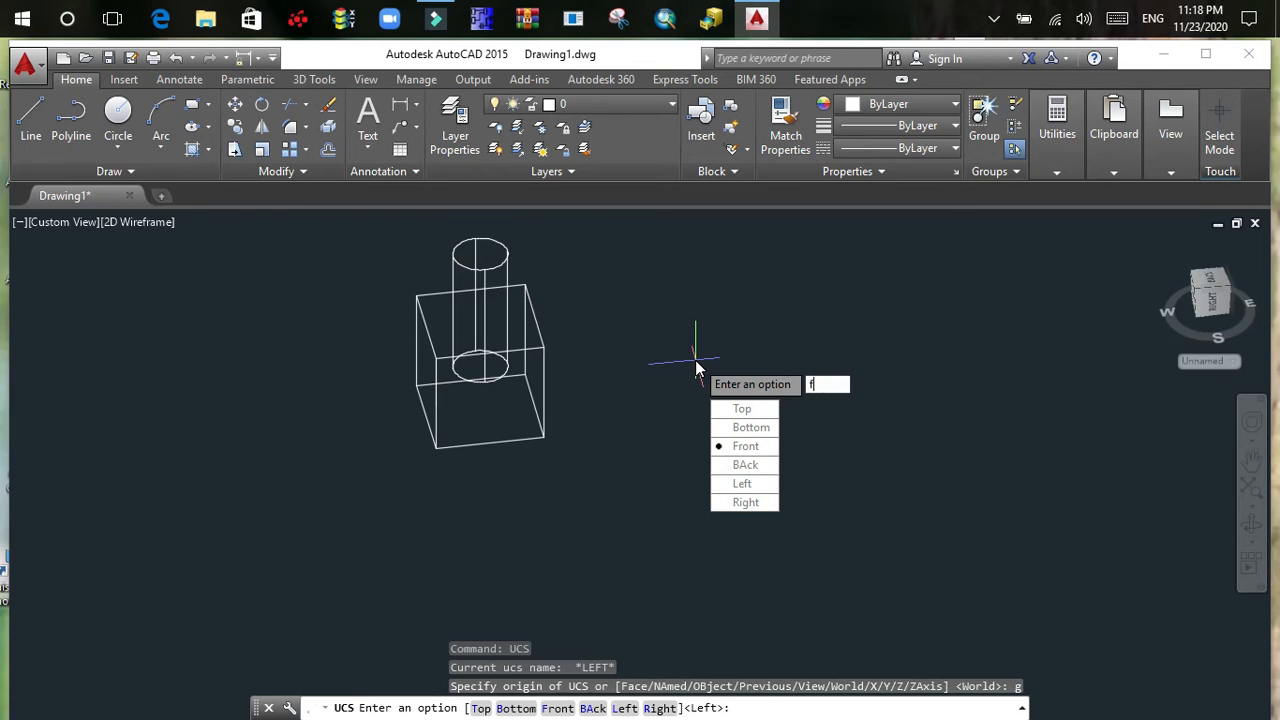
pyautogui.press('Return')
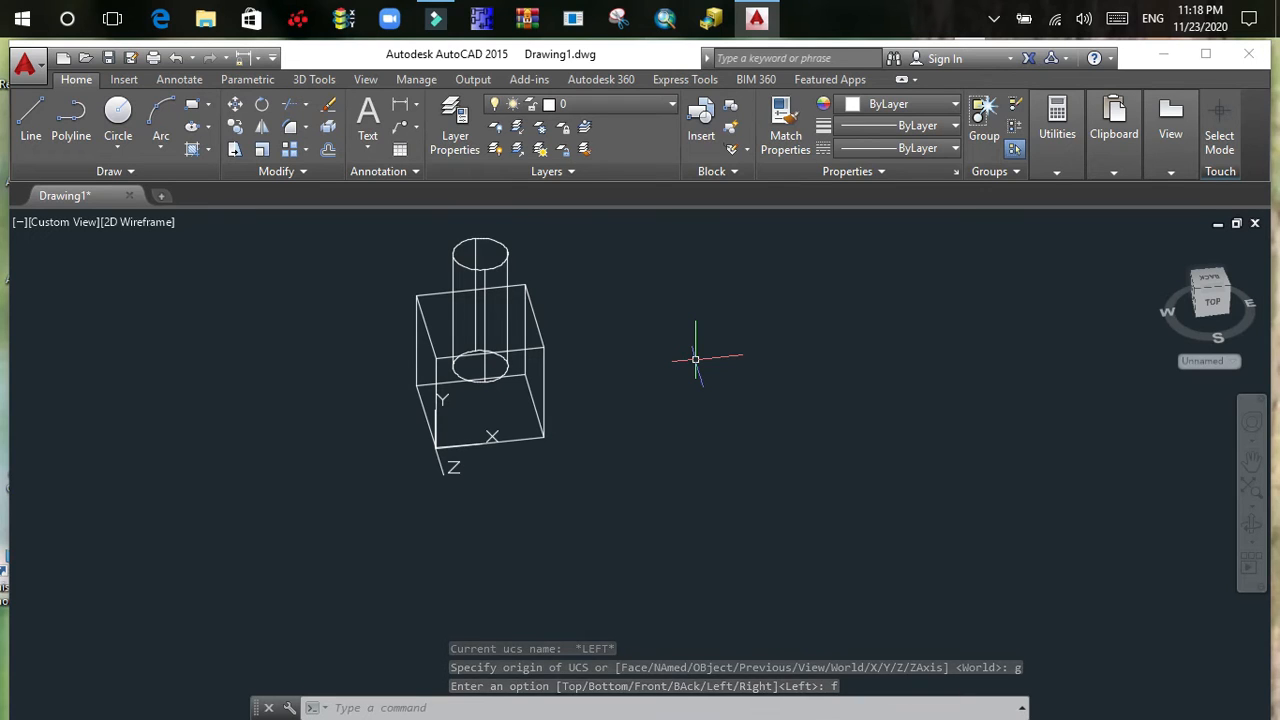
# - Create a cylinder on the box's front face with base center 2,2,0, radius 1 and height 5
pyautogui.write('cylinder')
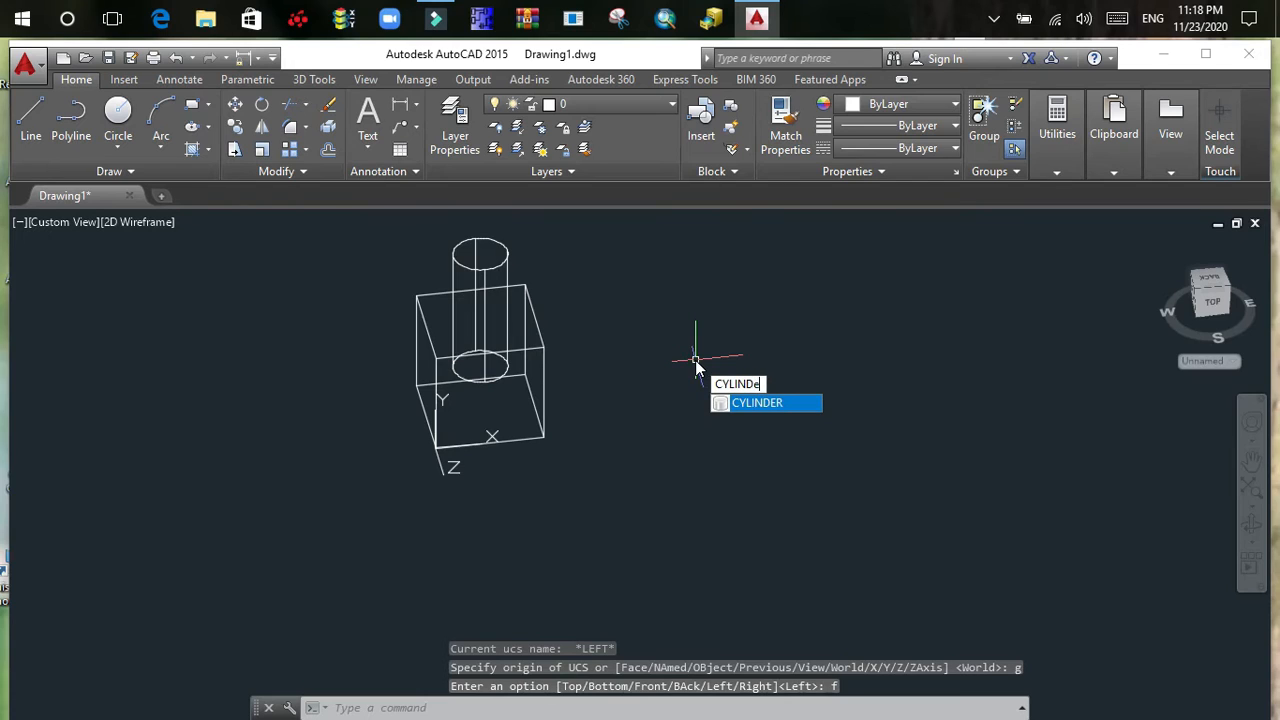
pyautogui.press('Return')
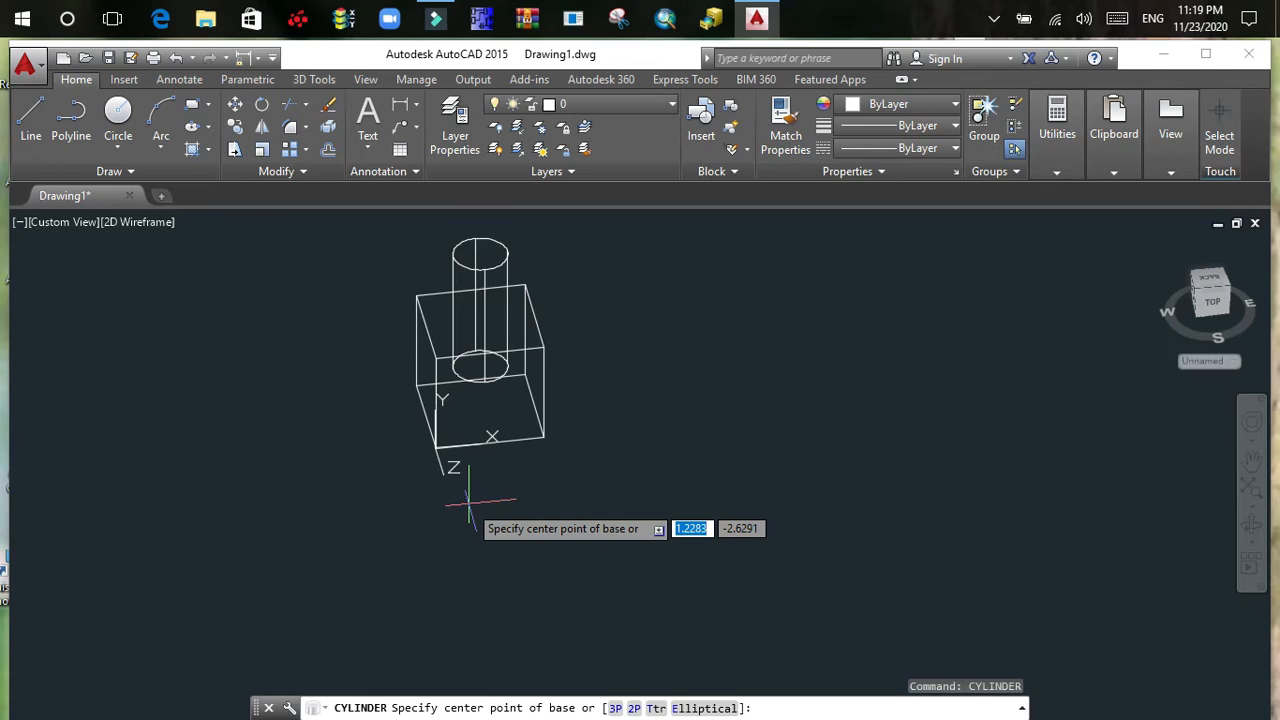
pyautogui.write('2')
pyautogui.press('Tab')
pyautogui.write('2')
pyautogui.press('Tab')
pyautogui.write('0')
pyautogui.press('Return')
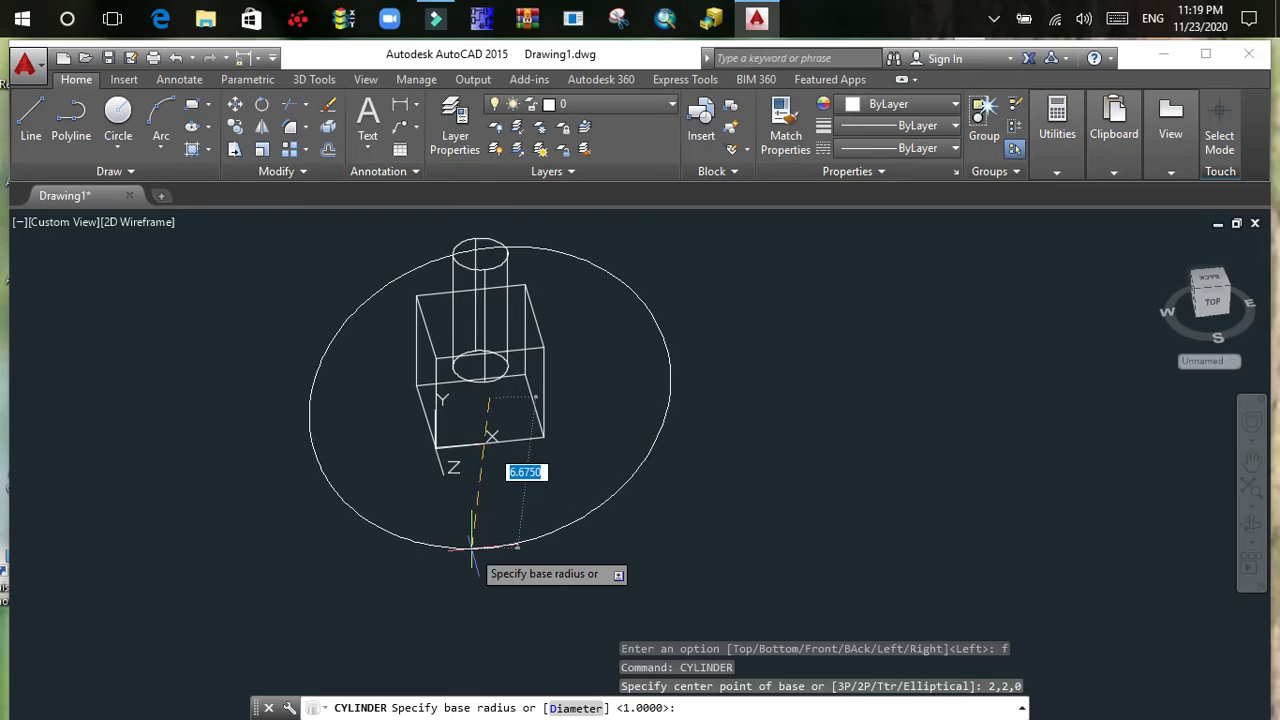
pyautogui.write('1')
pyautogui.press('Return')
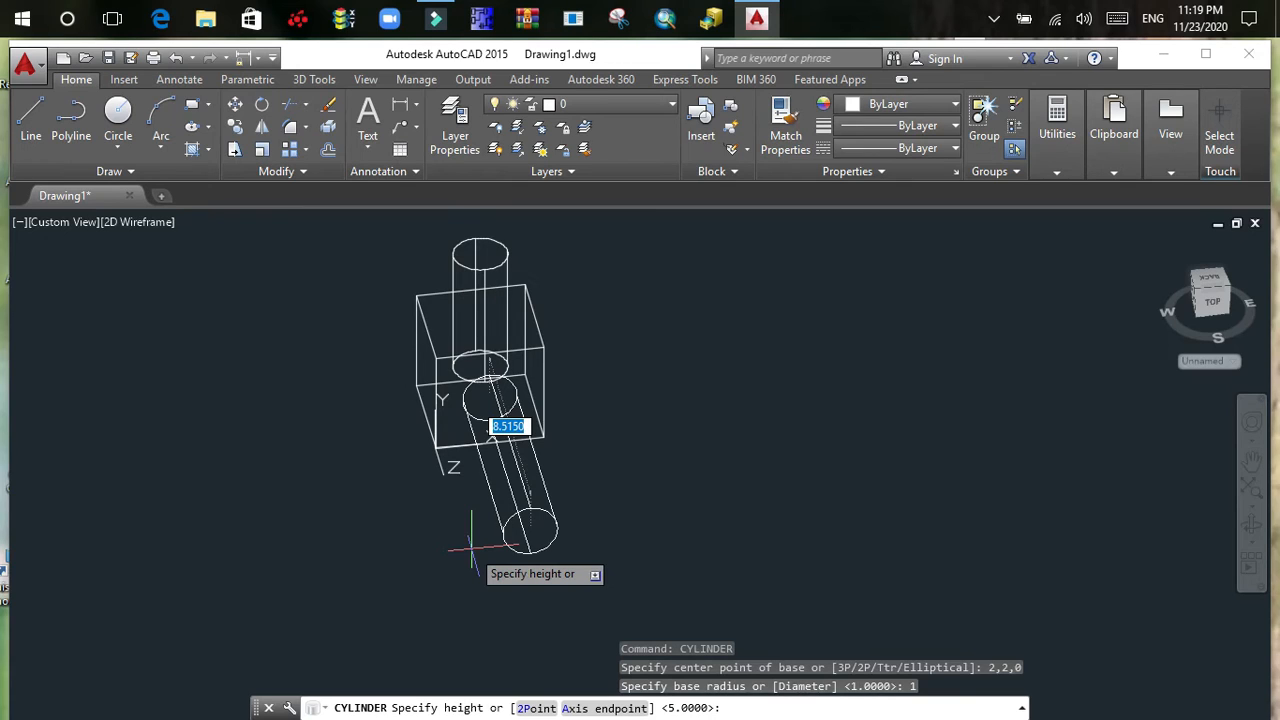
pyautogui.write('5')
pyautogui.press('Return')
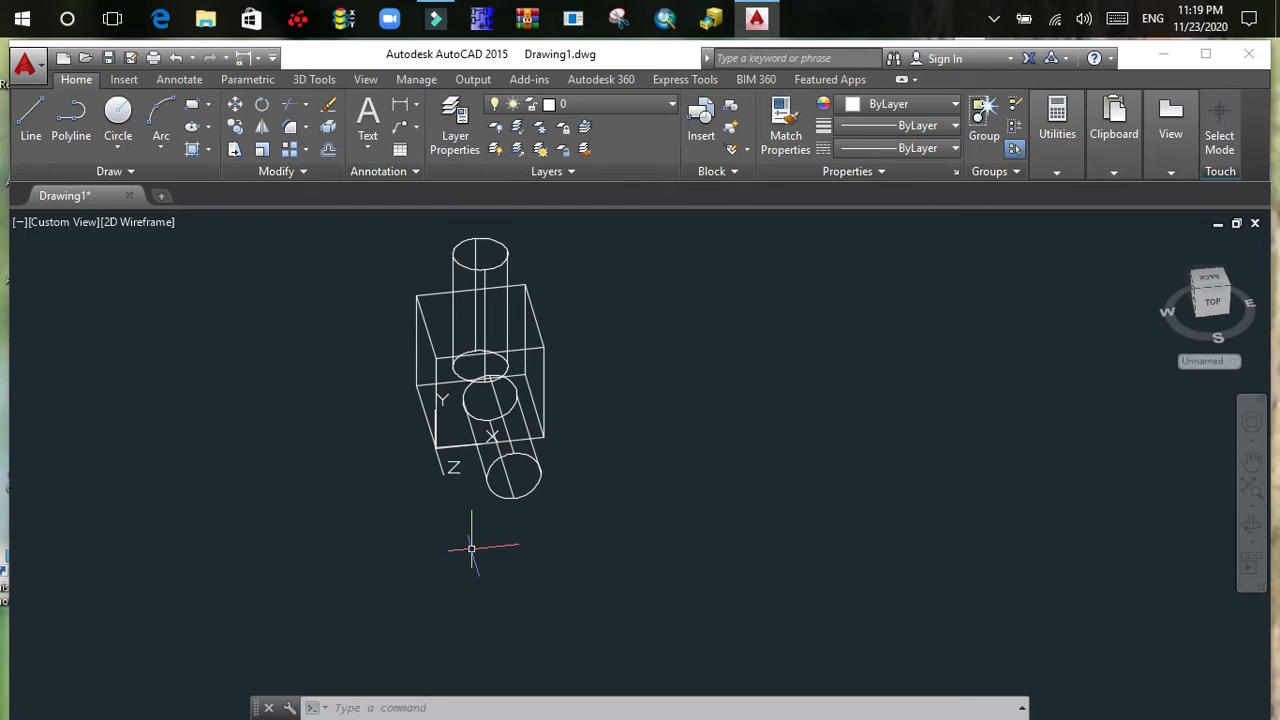
# - Preview the box and cylinders with the Shade command and return the display to the 2D wireframe style
pyautogui.write('shade')
pyautogui.press('Return')
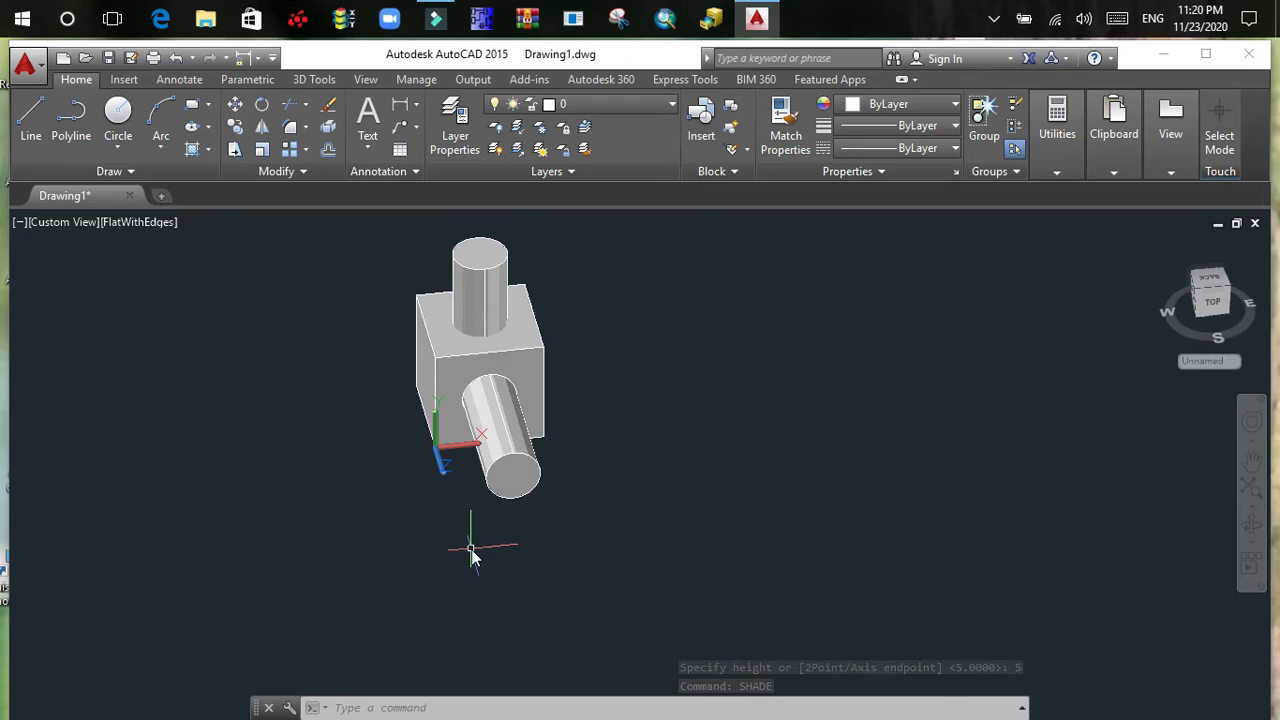
pyautogui.write('shademod')
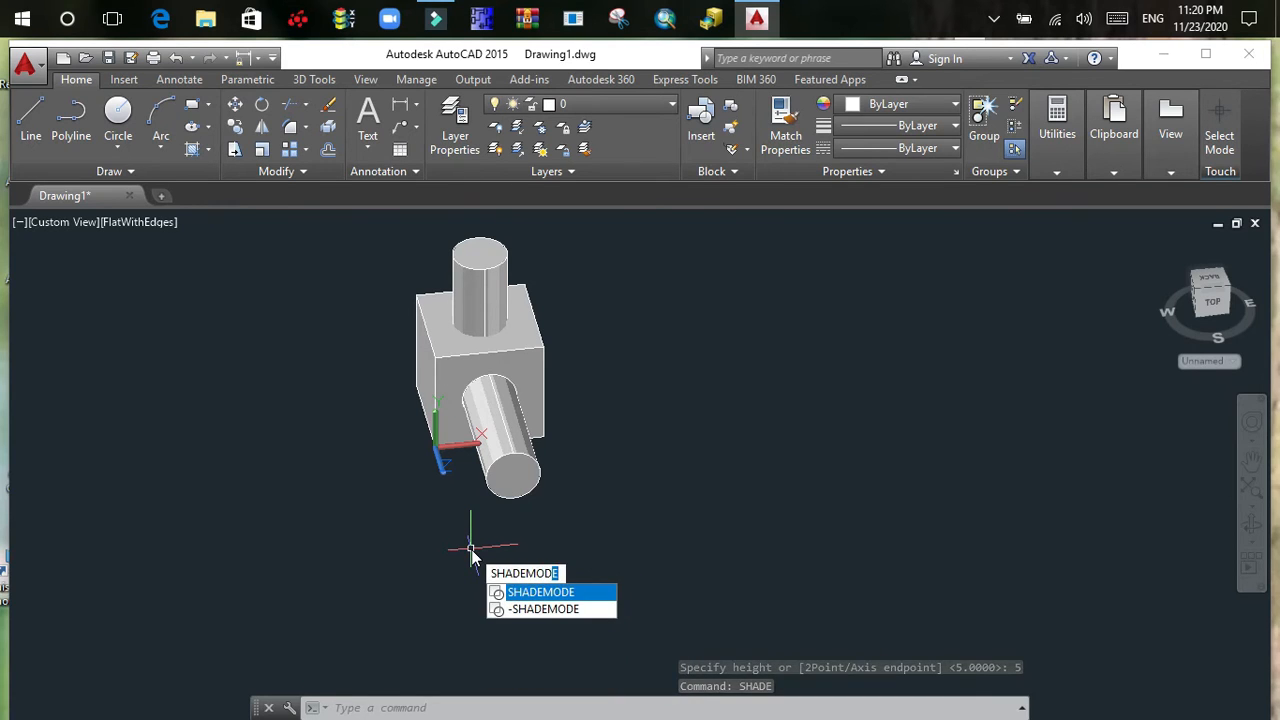
pyautogui.write('e')
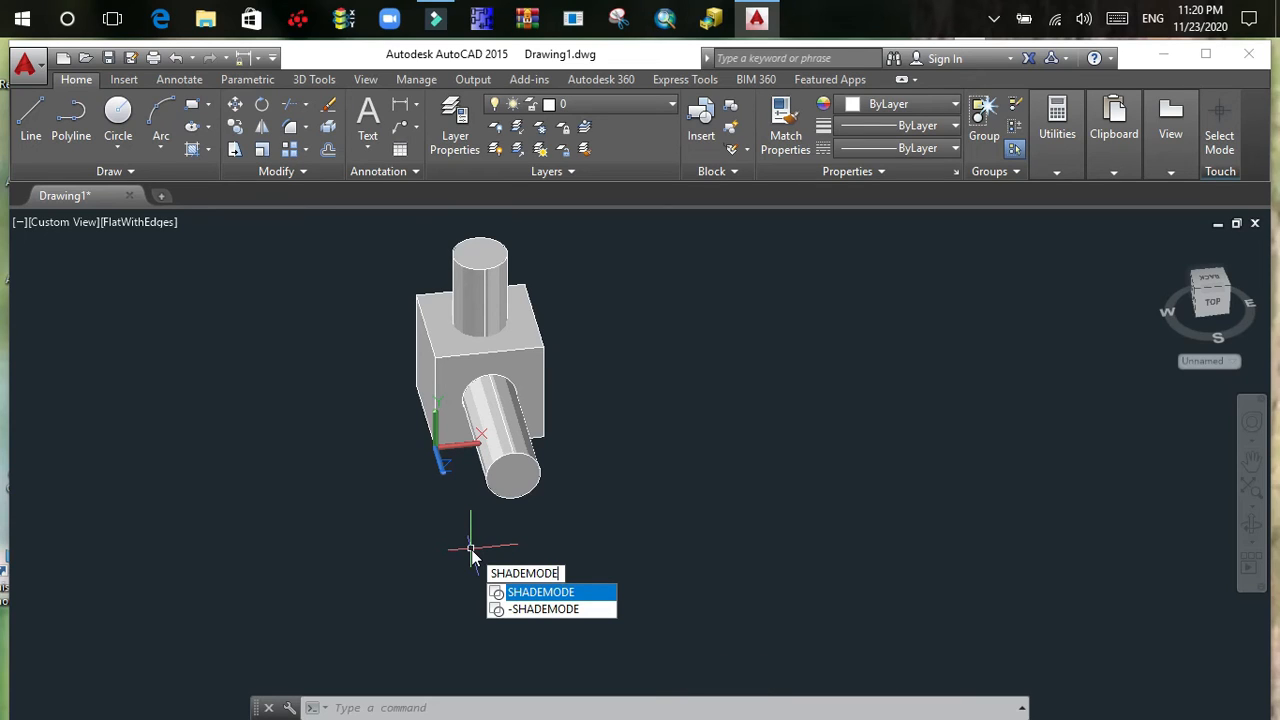
pyautogui.press('Return')
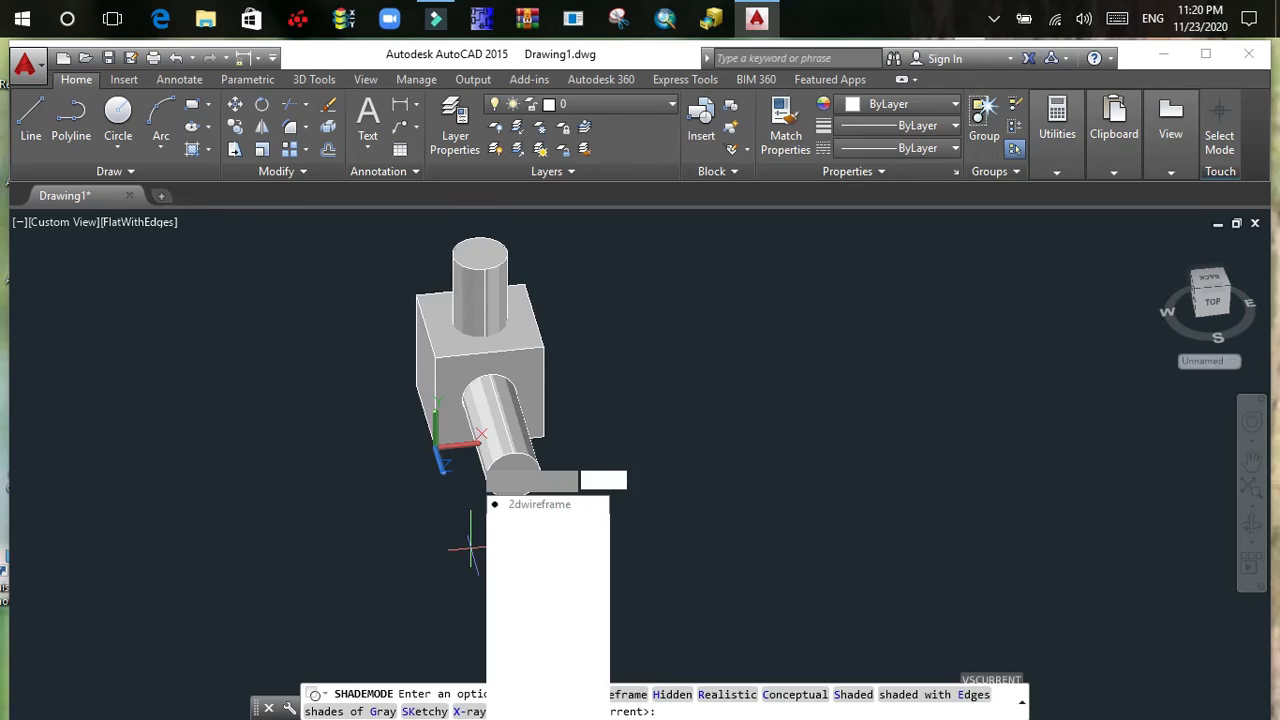
pyautogui.write('2')
pyautogui.press('Return')
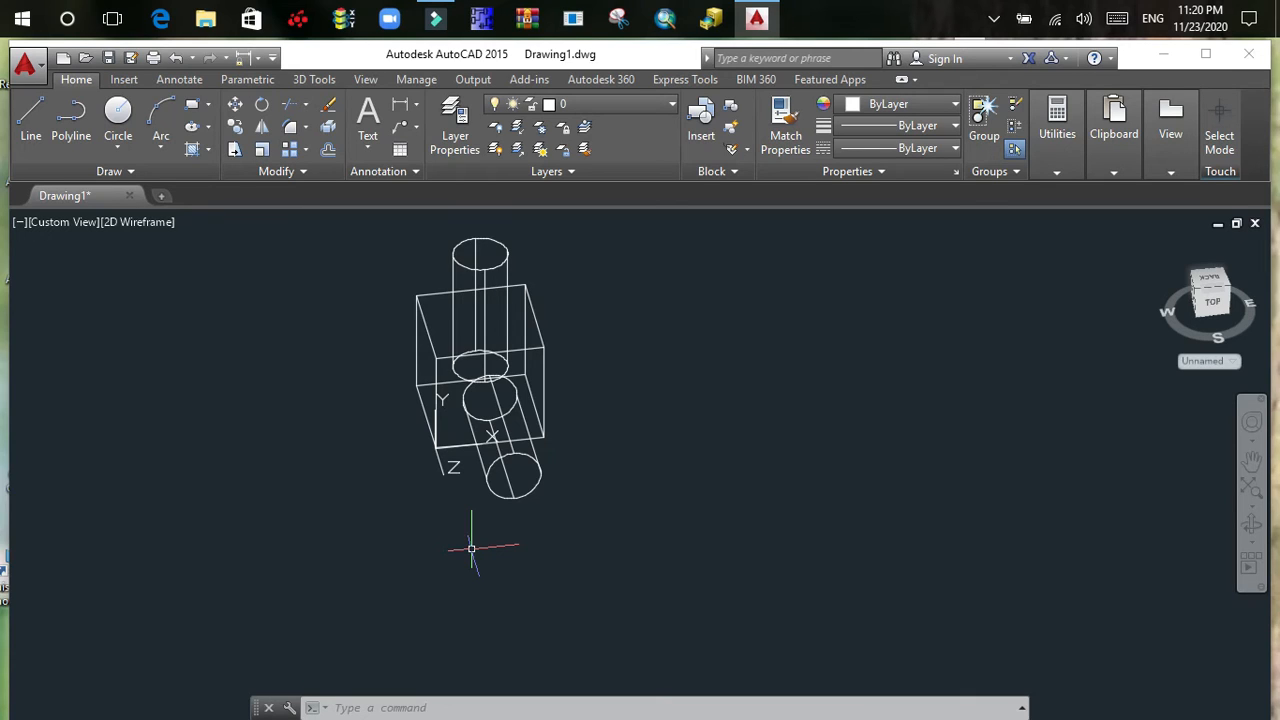
# - Set the UCS to the Left orthographic orientation for working on the box's left face
pyautogui.write('UCS')
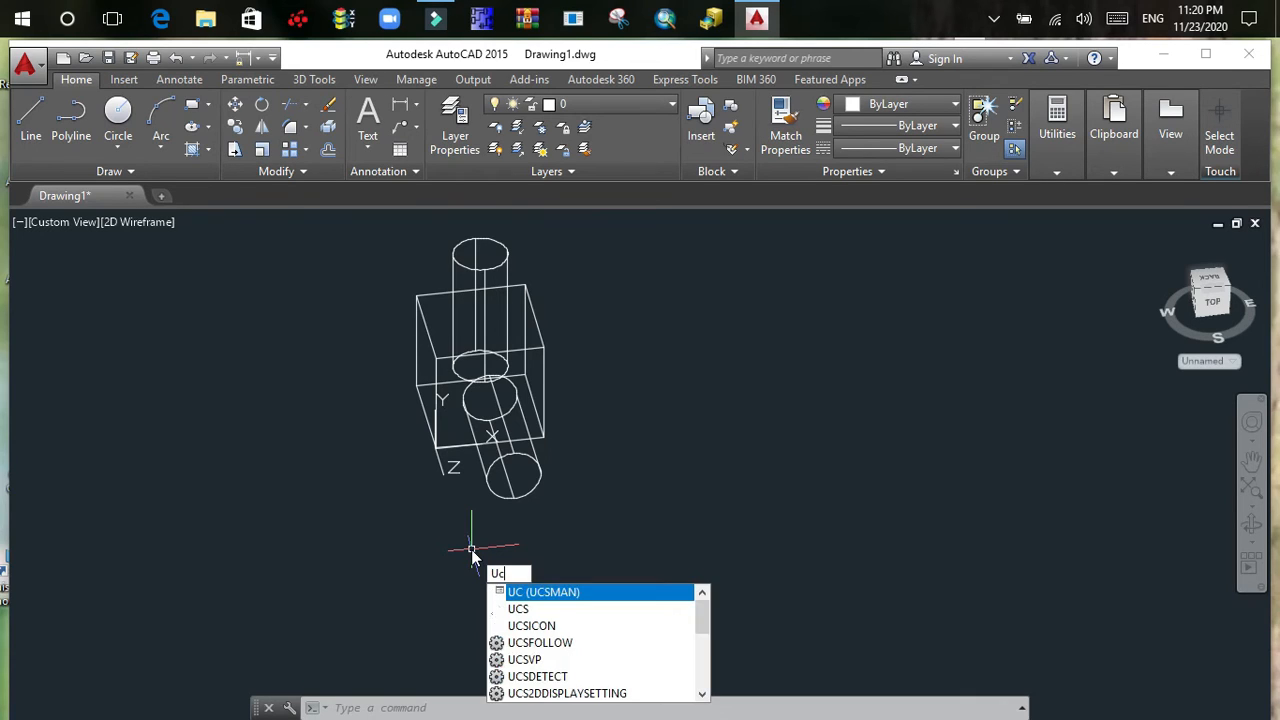
pyautogui.press('Return')
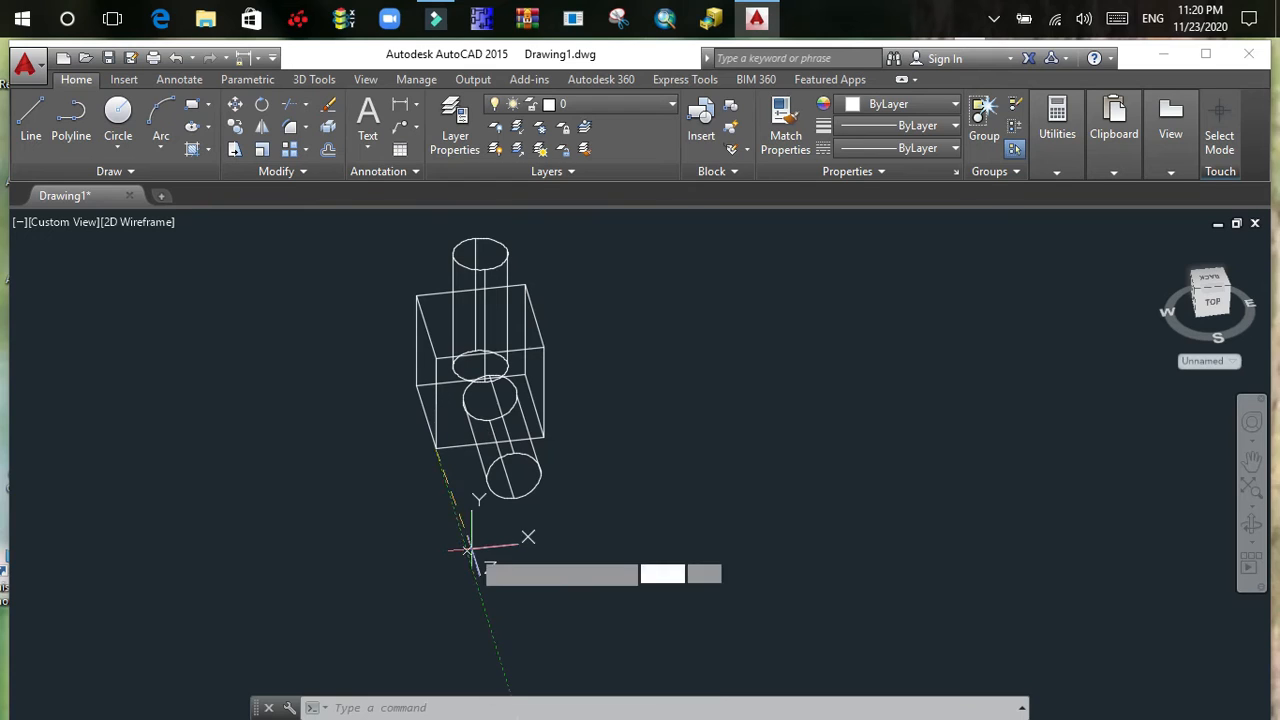
pyautogui.write('g')
pyautogui.press('Return')
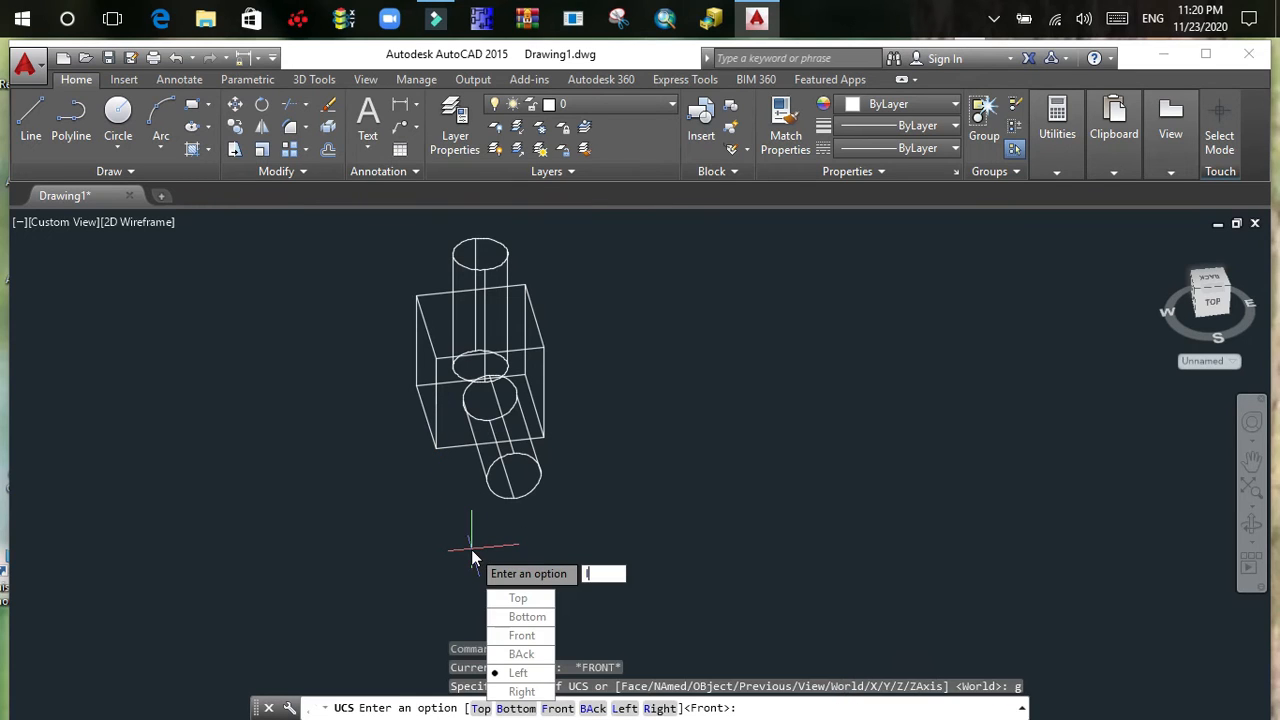
pyautogui.write('l')
pyautogui.press('Return')
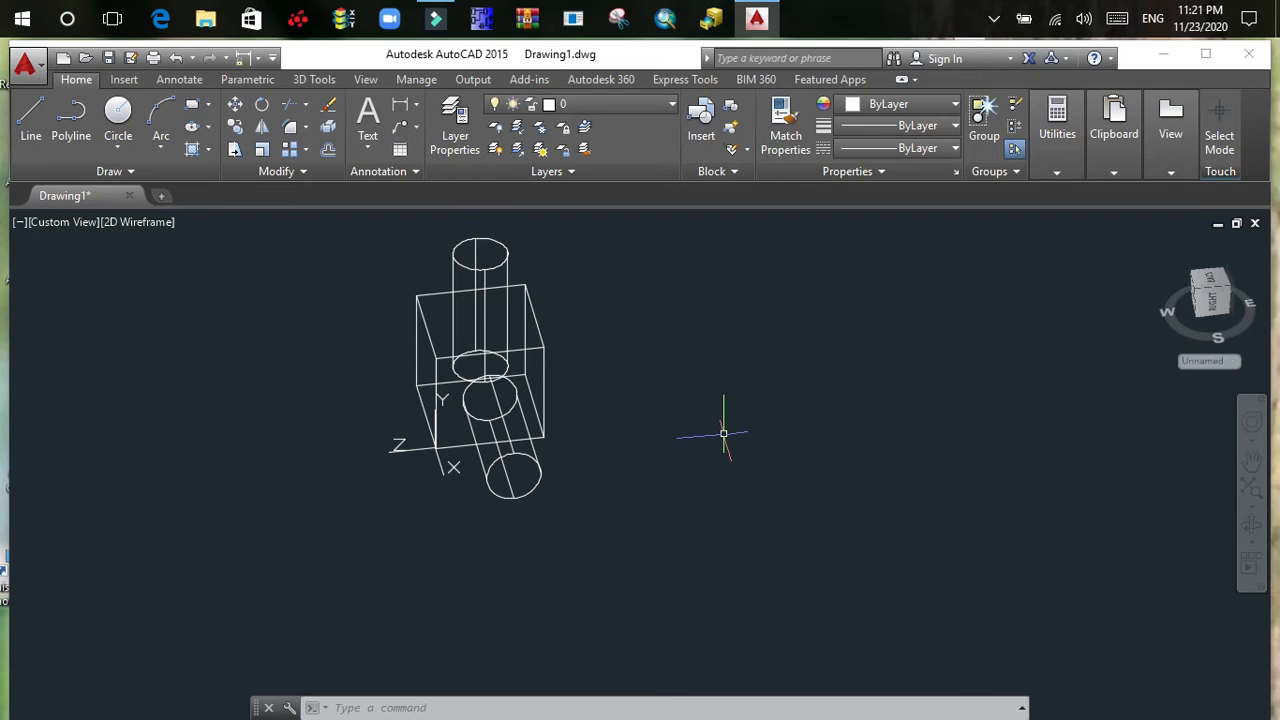
pyautogui.write('-2')
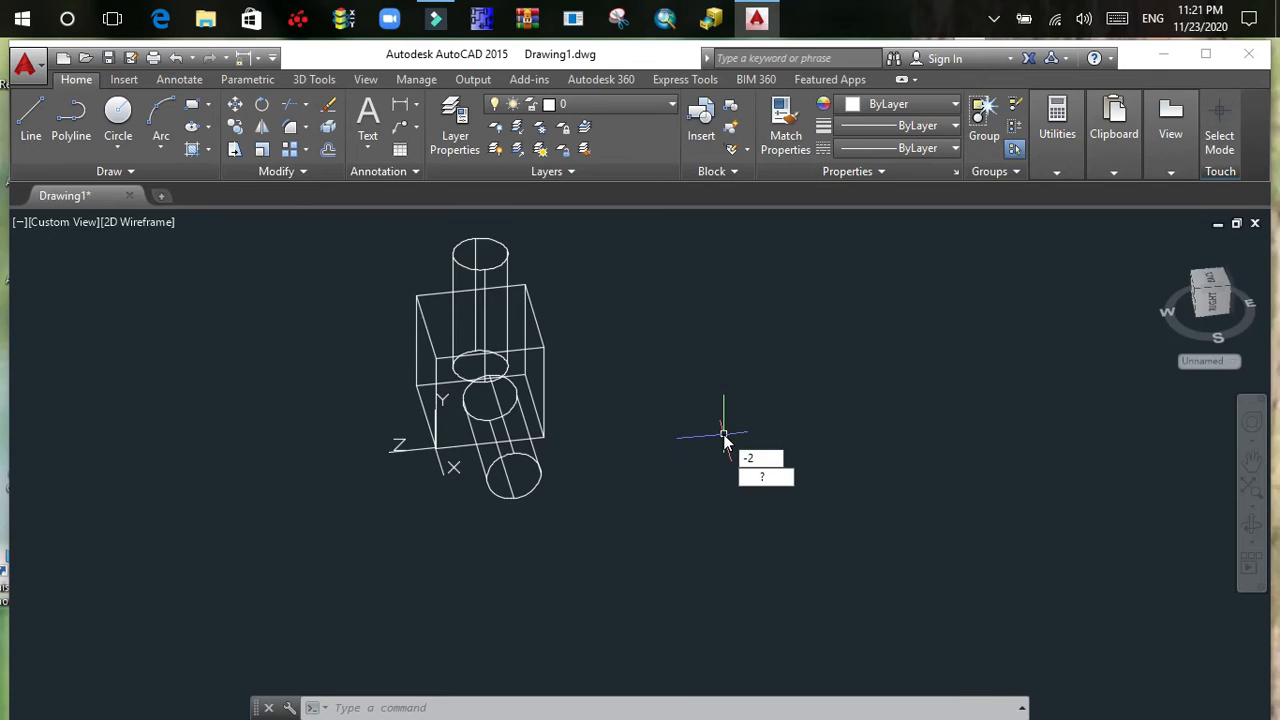
pyautogui.write(',2')
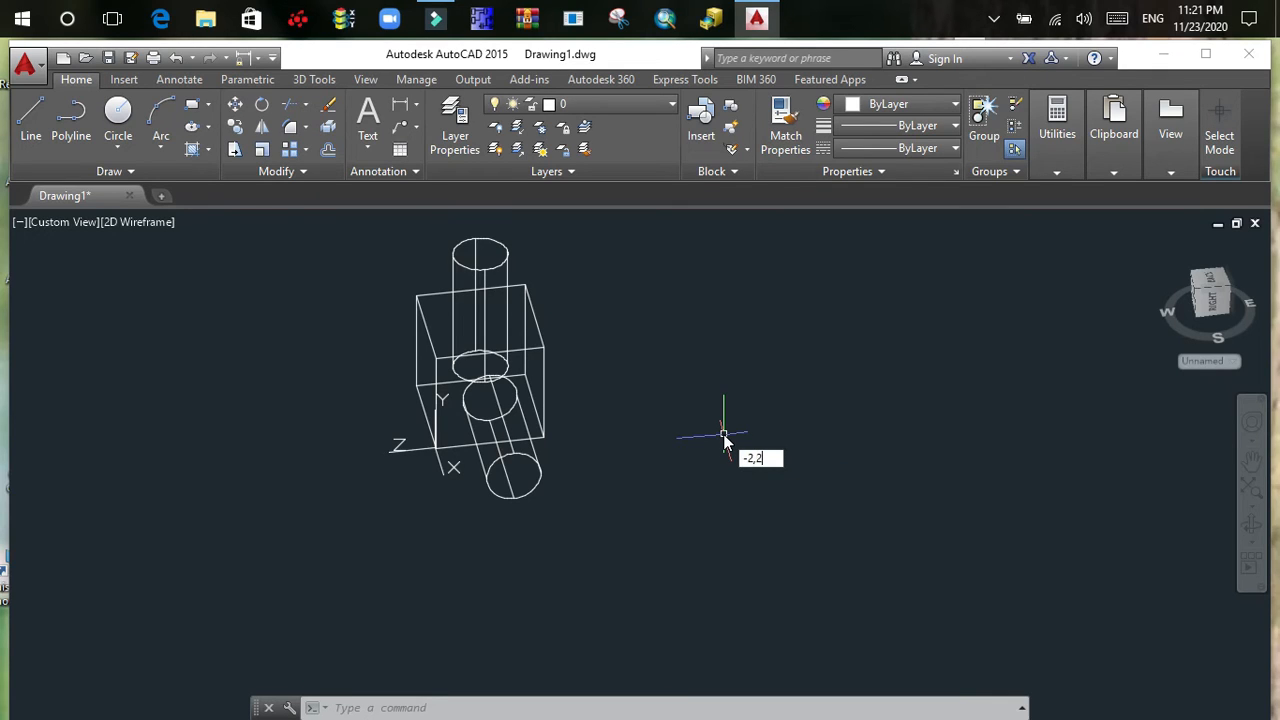
pyautogui.write(',0')
pyautogui.press('Return')
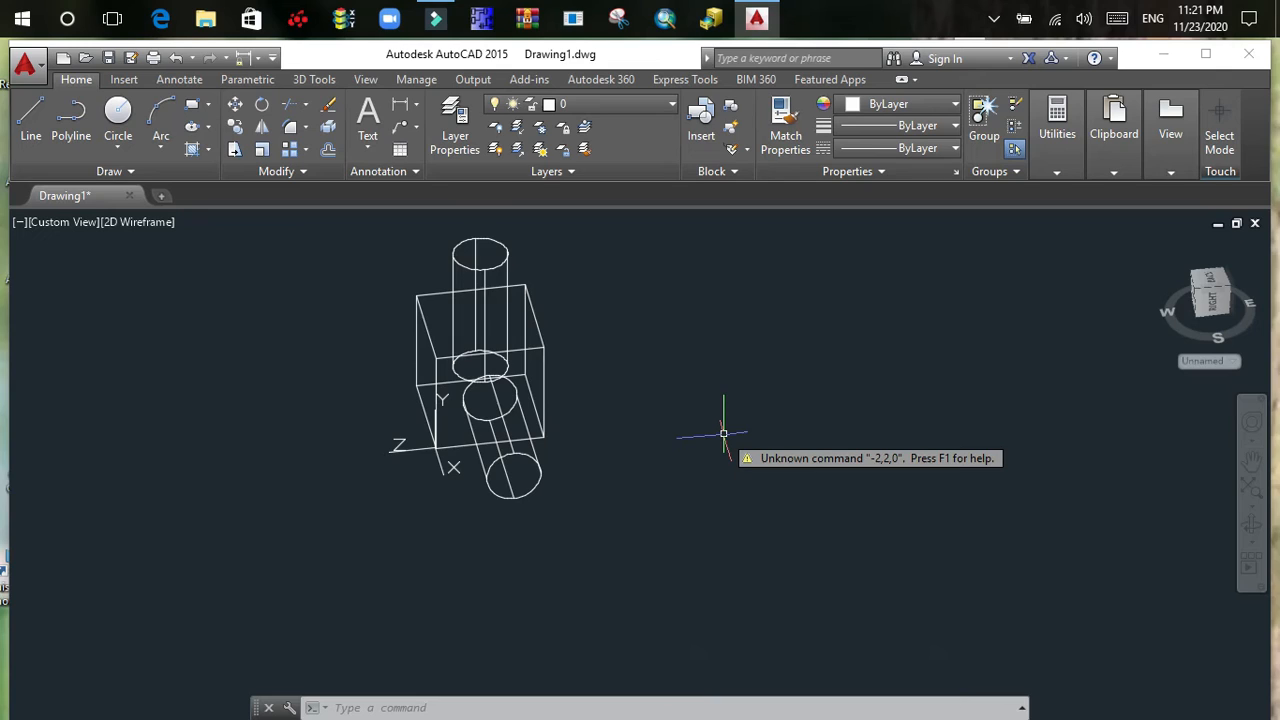
pyautogui.press('Escape')
pyautogui.press('Escape')
pyautogui.press('Escape')
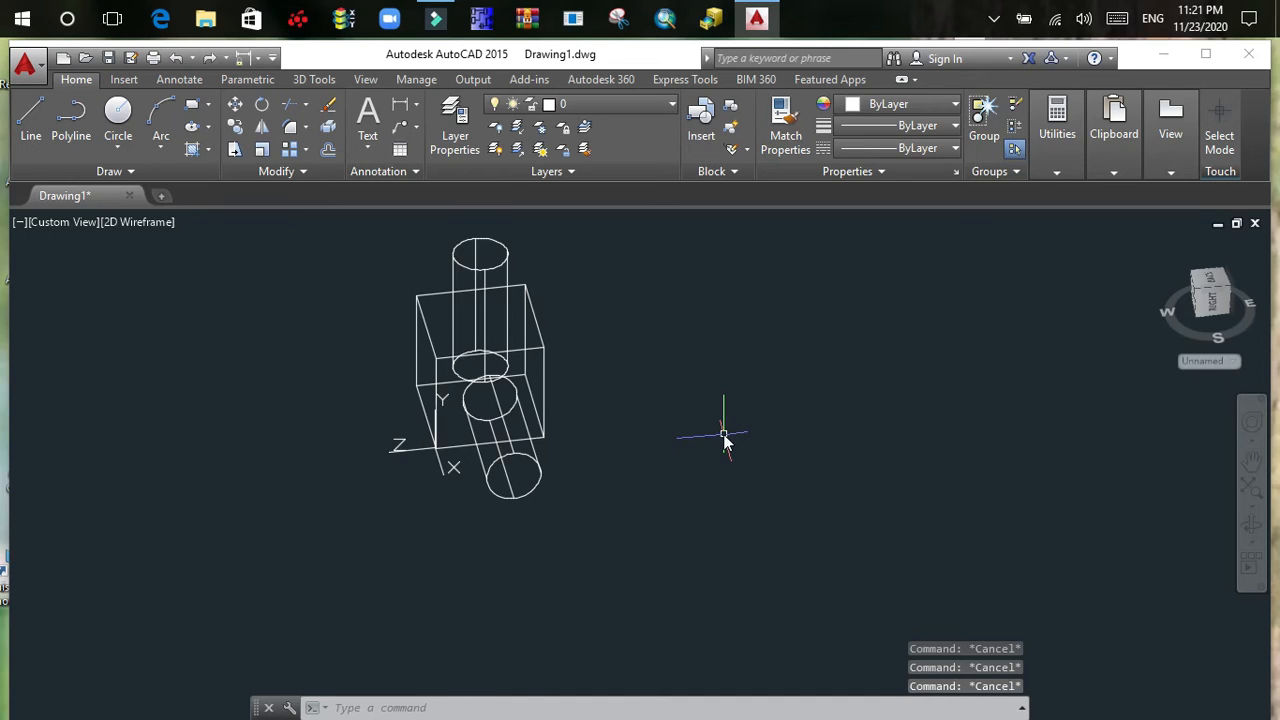
# - Reapply the Left orthographic orientation to the UCS
pyautogui.write('UCS')
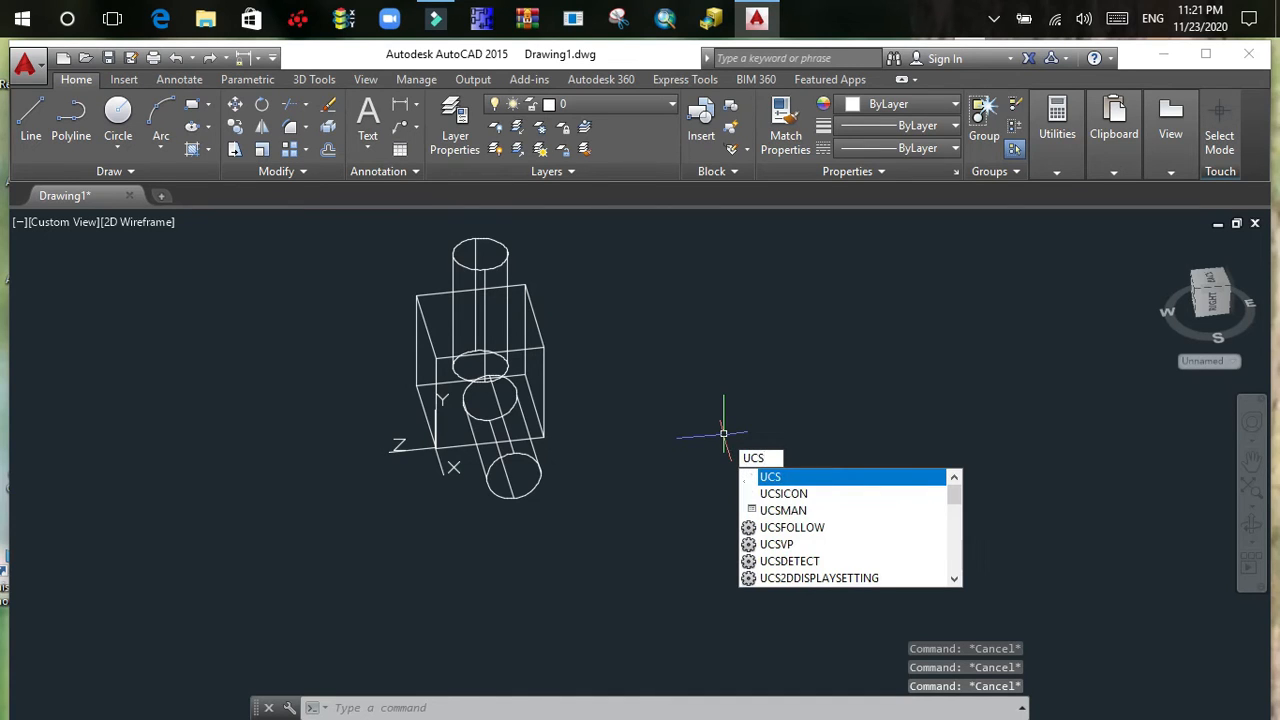
pyautogui.press('Return')
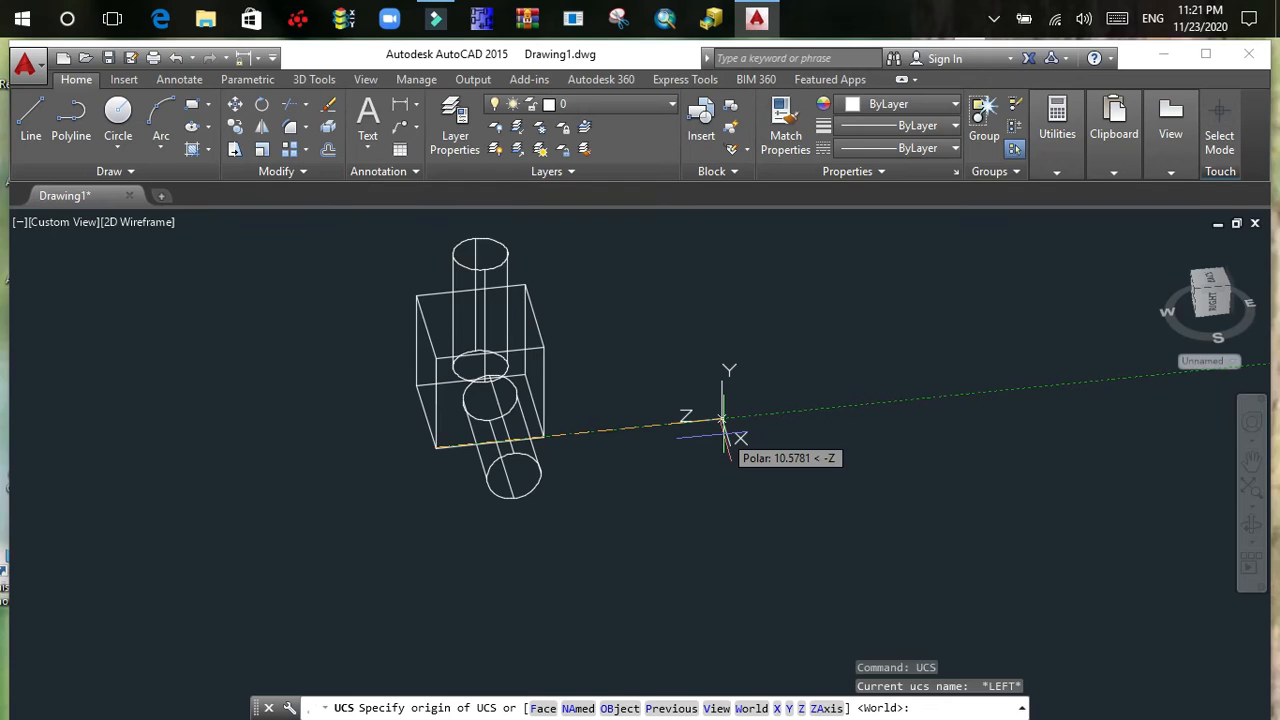
pyautogui.write('g')
pyautogui.press('Return')
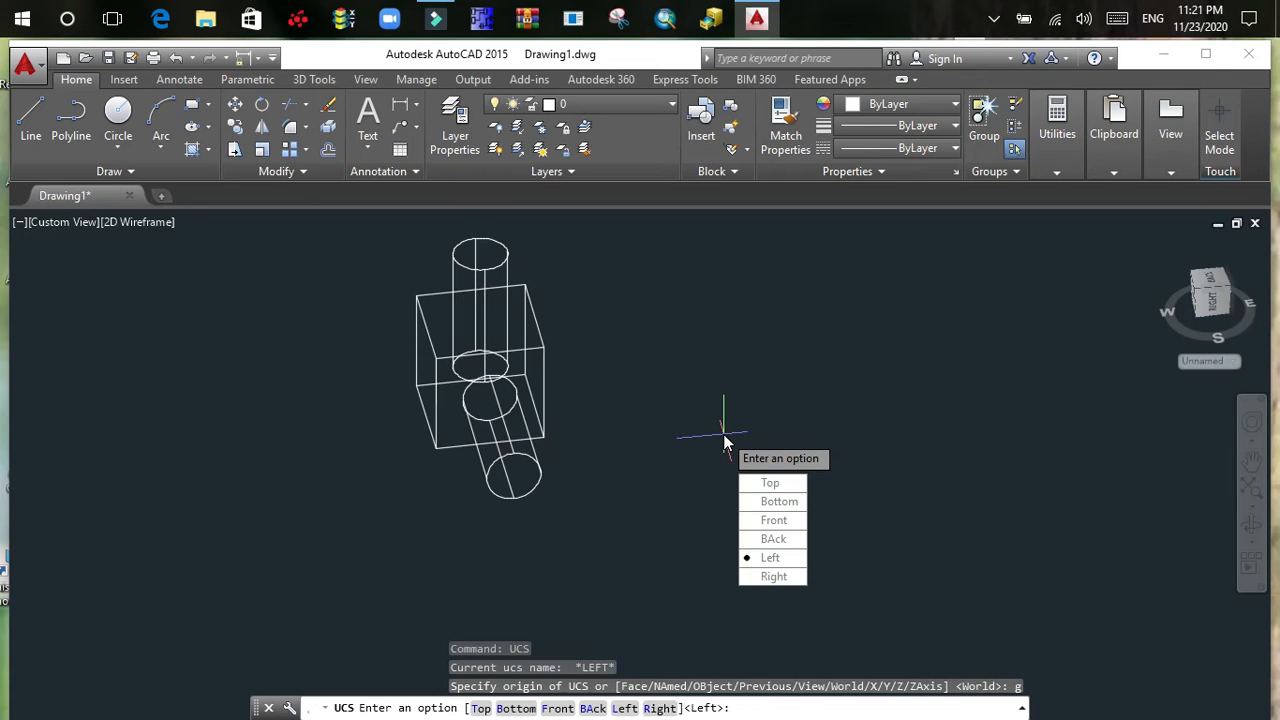
pyautogui.write('l')
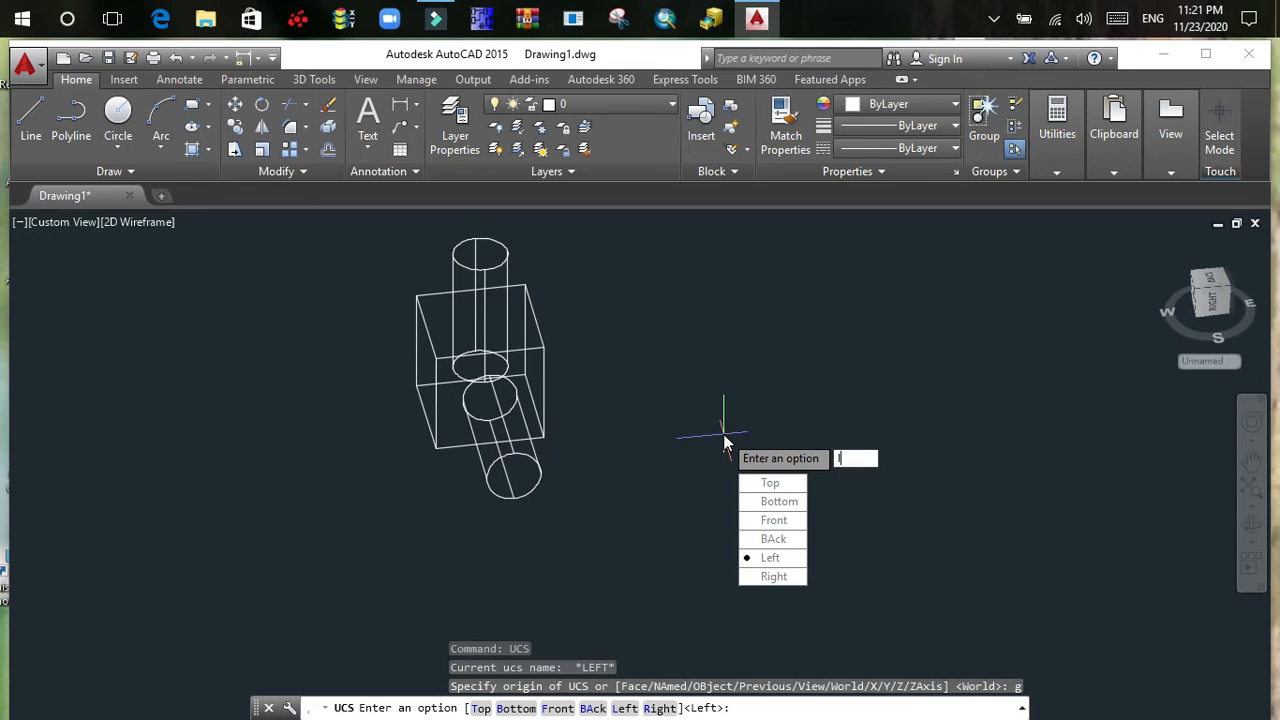
pyautogui.press('Return')
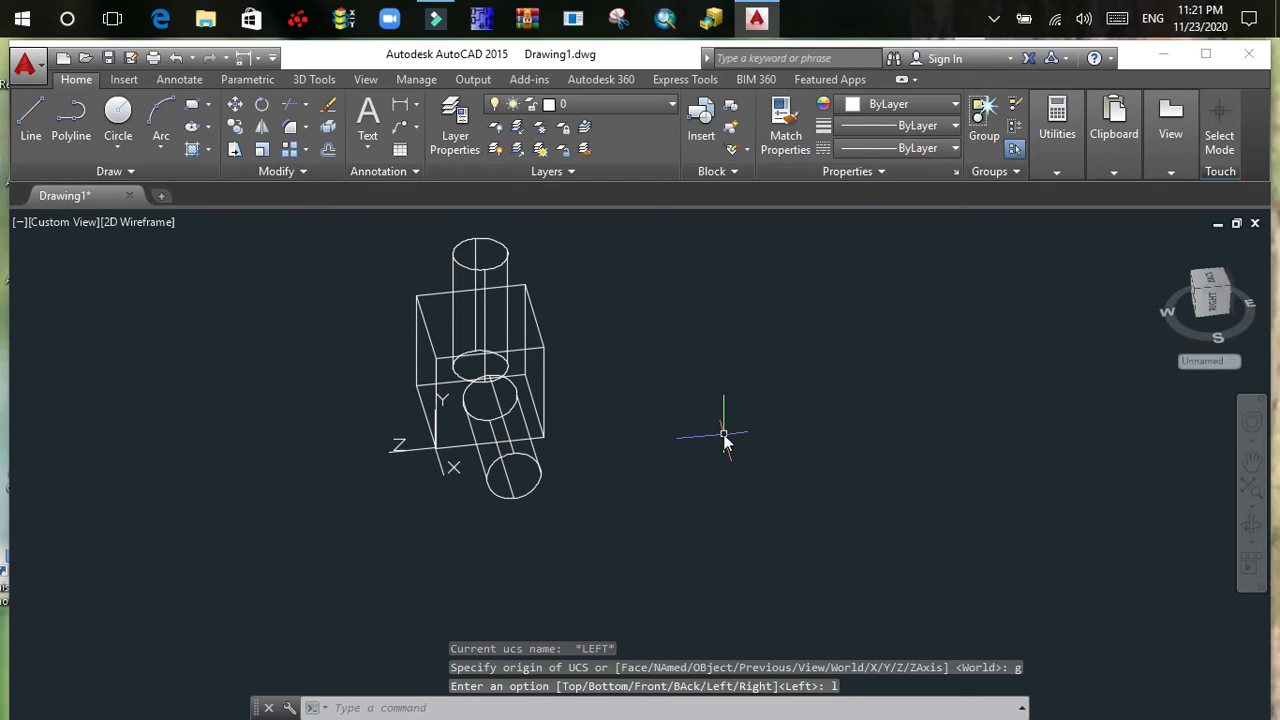
# - Create a cylinder on the box's left face with base center -2,2,0, radius 1 and height 5
pyautogui.write('CYlINDER')
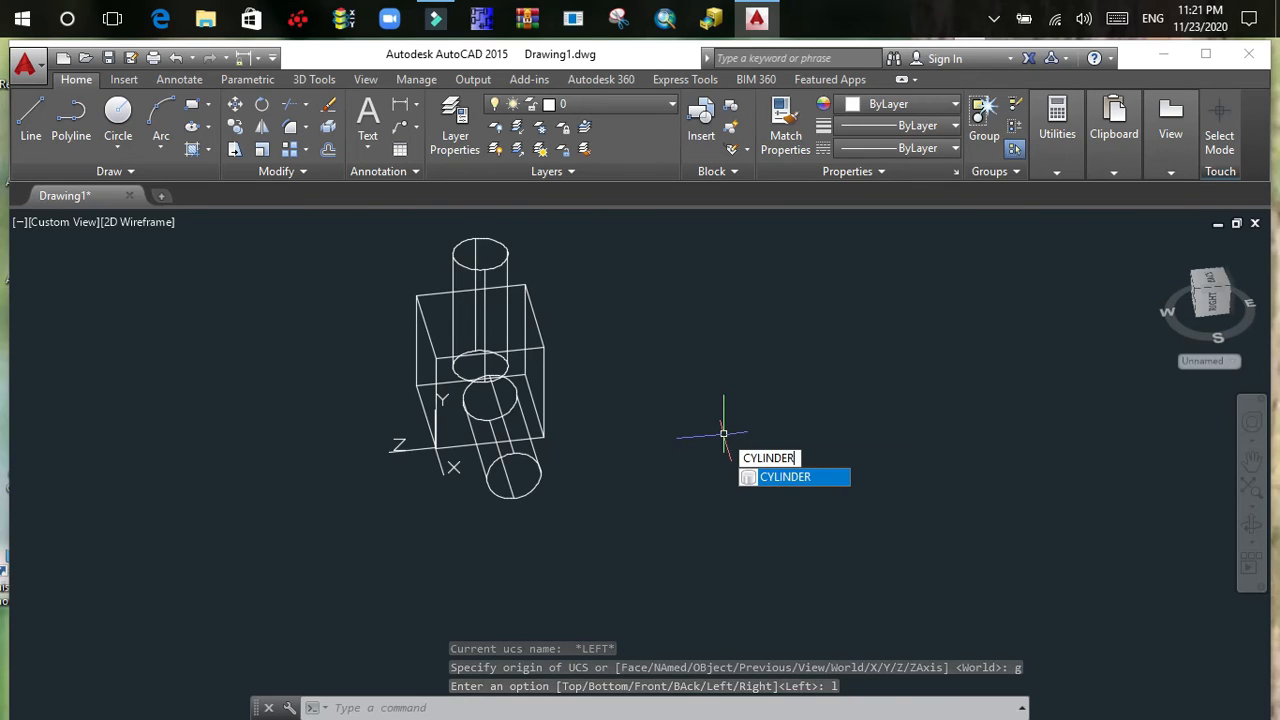
pyautogui.press('Return')
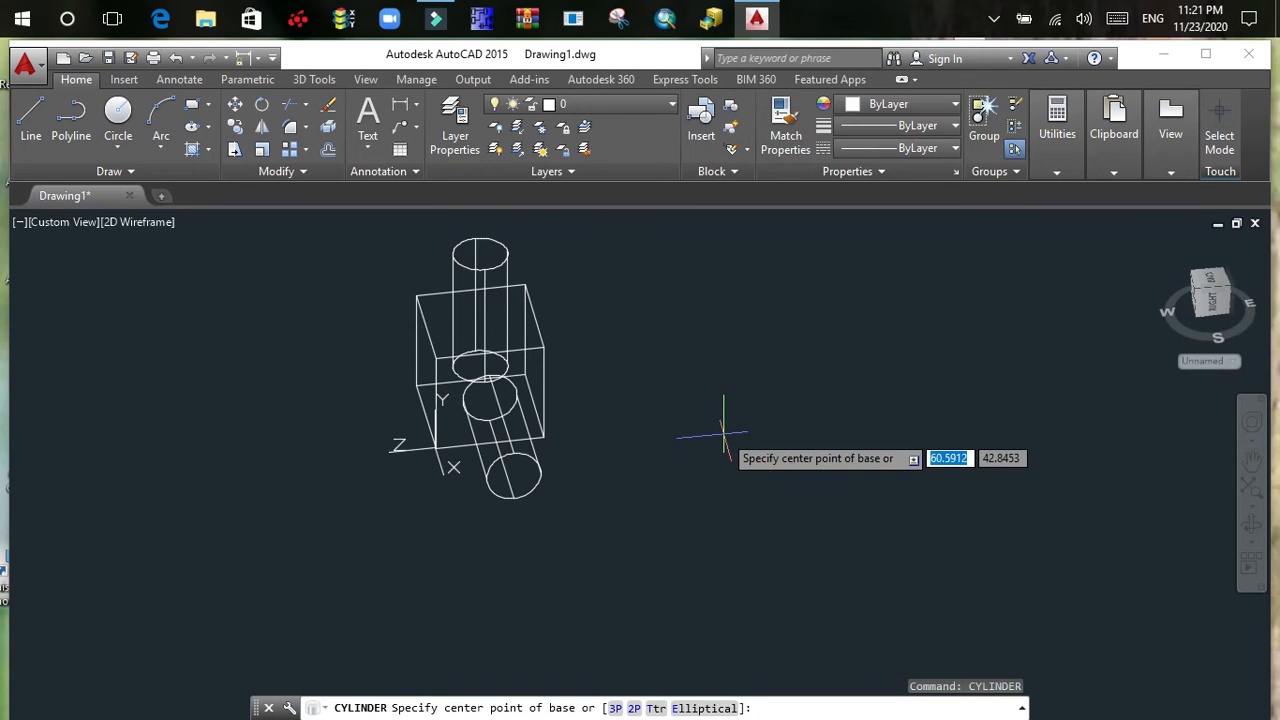
pyautogui.write('-2')
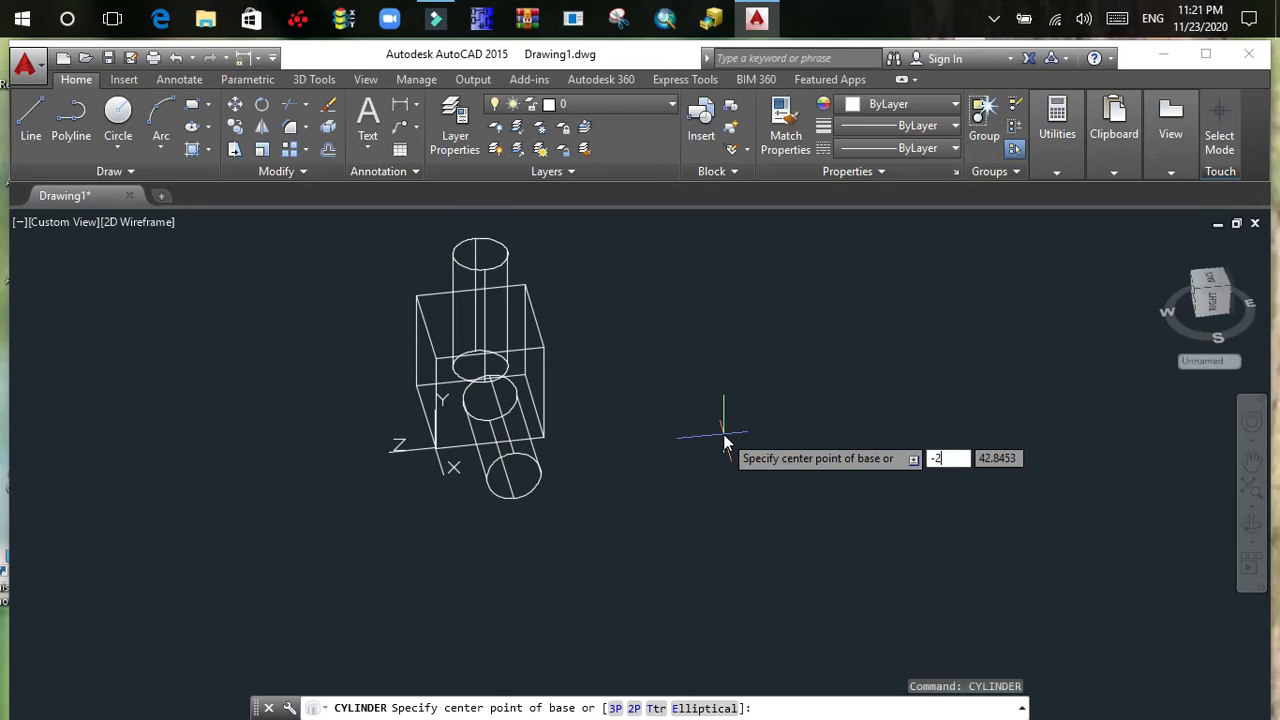
pyautogui.press('Tab')
pyautogui.write('2')
pyautogui.press('Tab')
pyautogui.write('0')
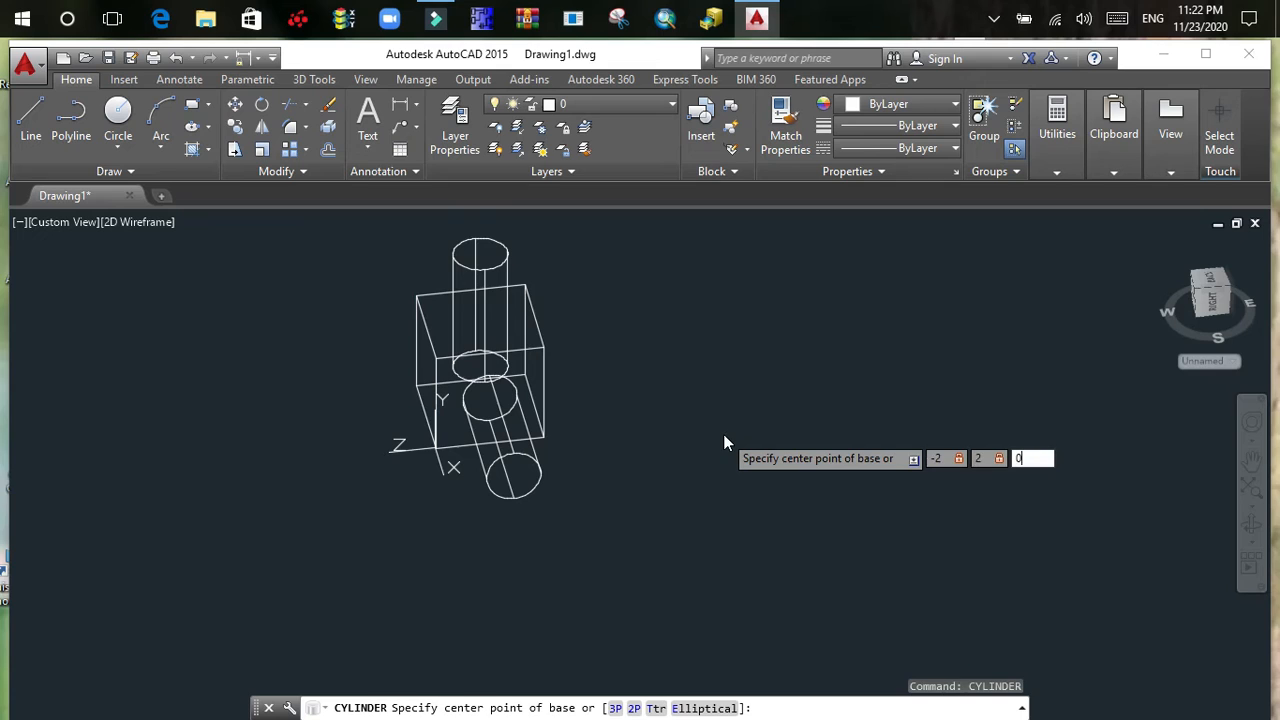
pyautogui.press('Return')
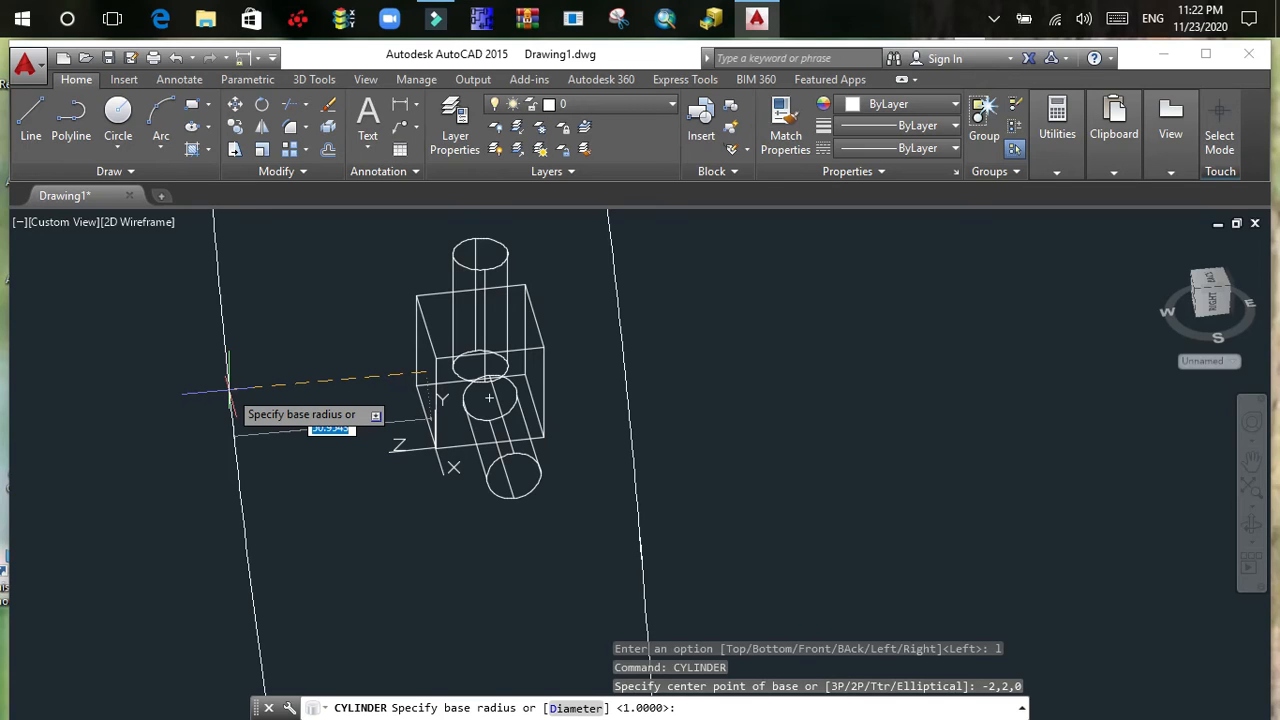
pyautogui.write('1')
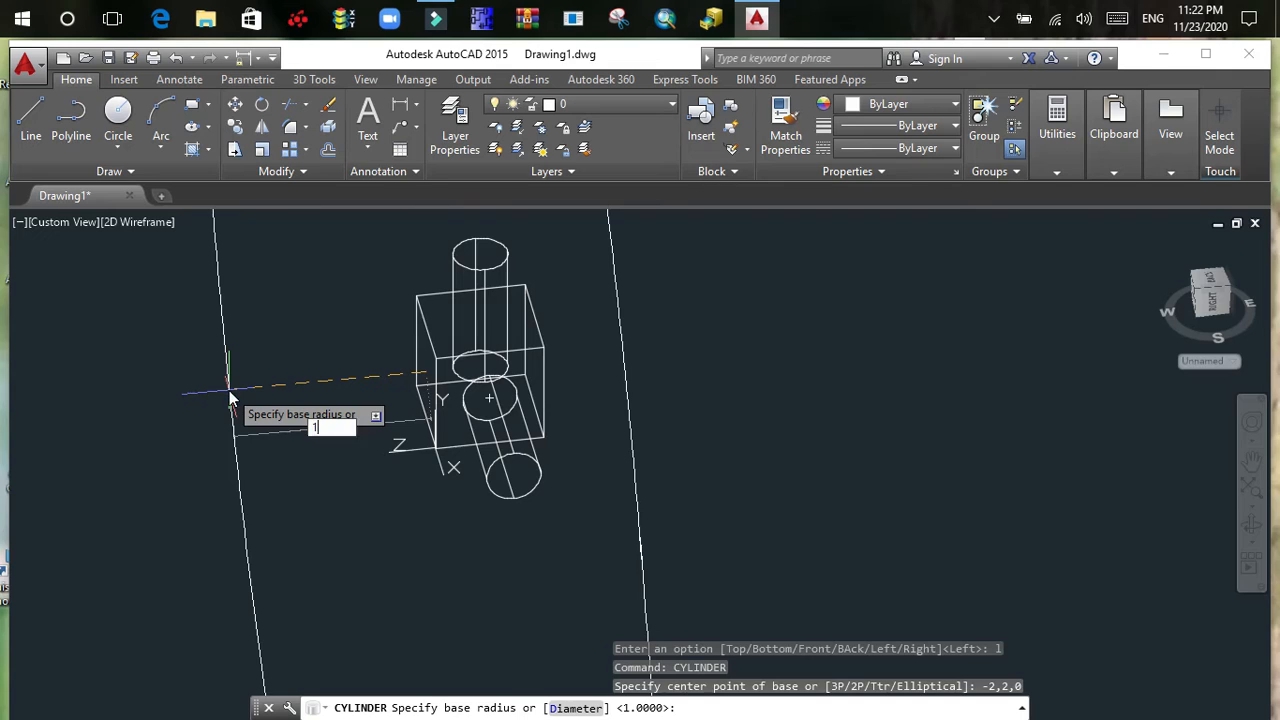
pyautogui.press('Return')
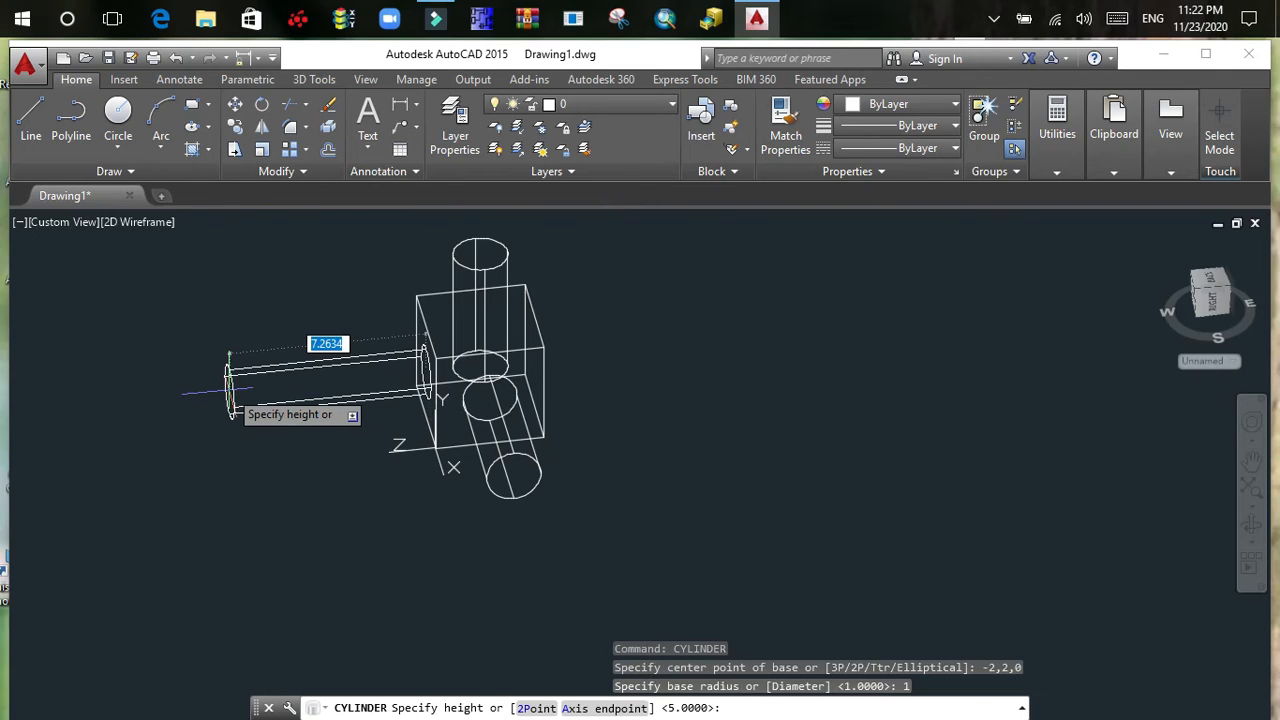
pyautogui.write('5')
pyautogui.press('Return')
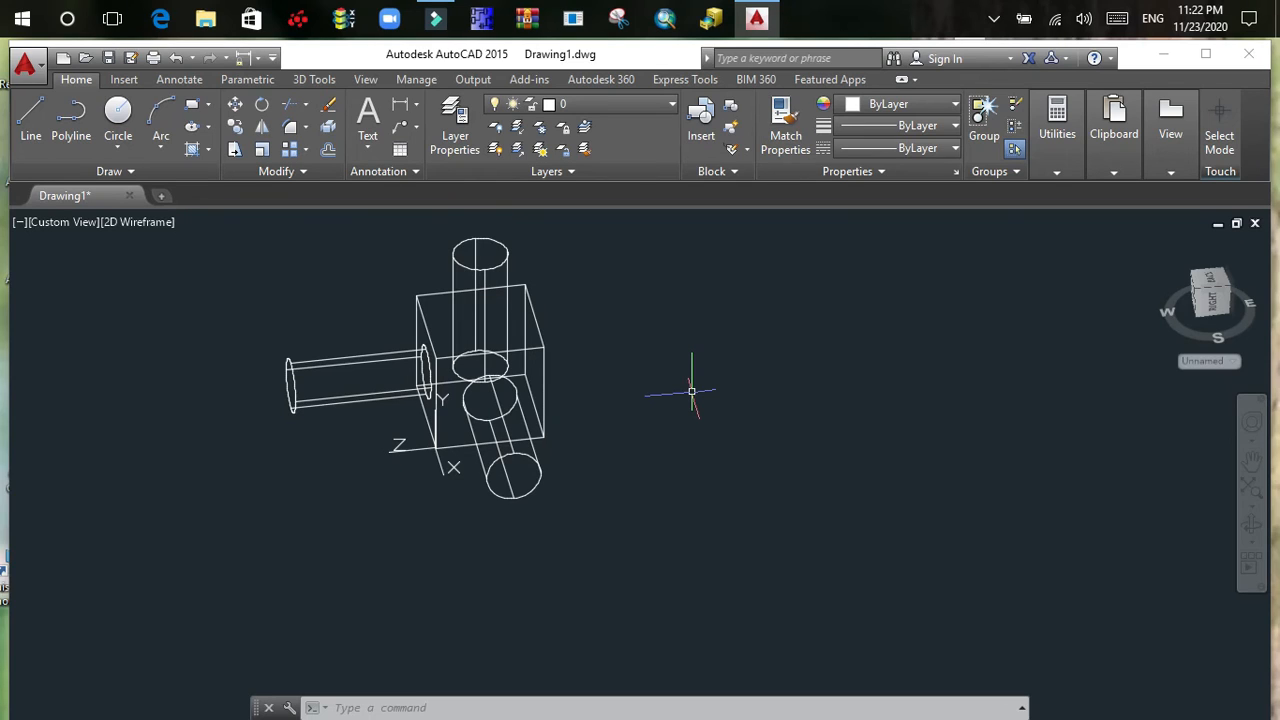
# - Preview the box and its three cylinders with the Shade command, and return the display to the 2D wireframe style
pyautogui.write('shade')
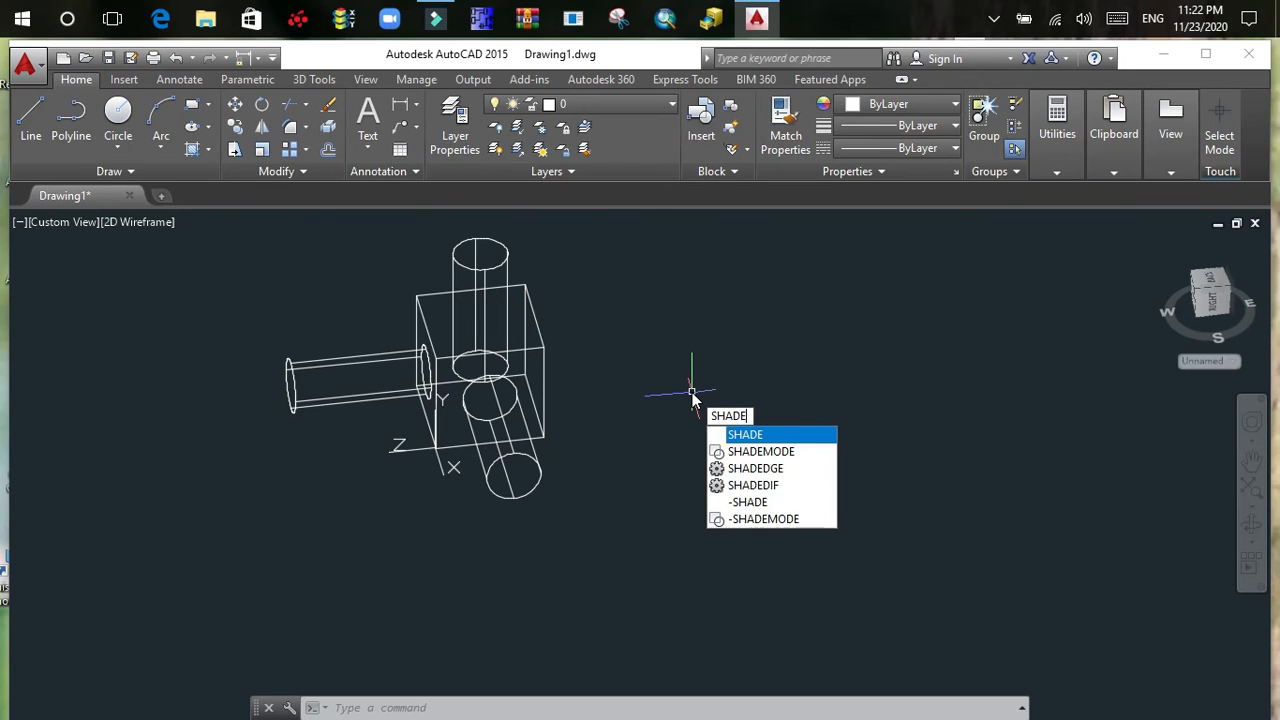
pyautogui.press('Return')
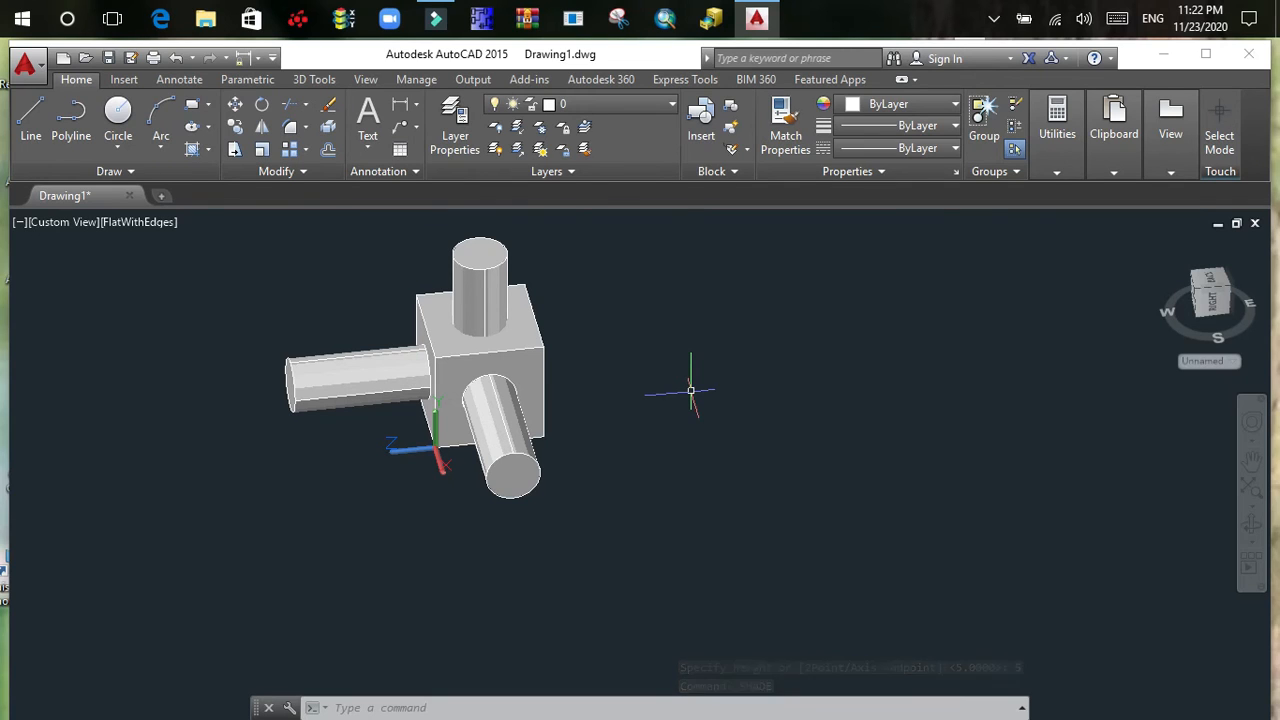
pyautogui.write('SHADe')
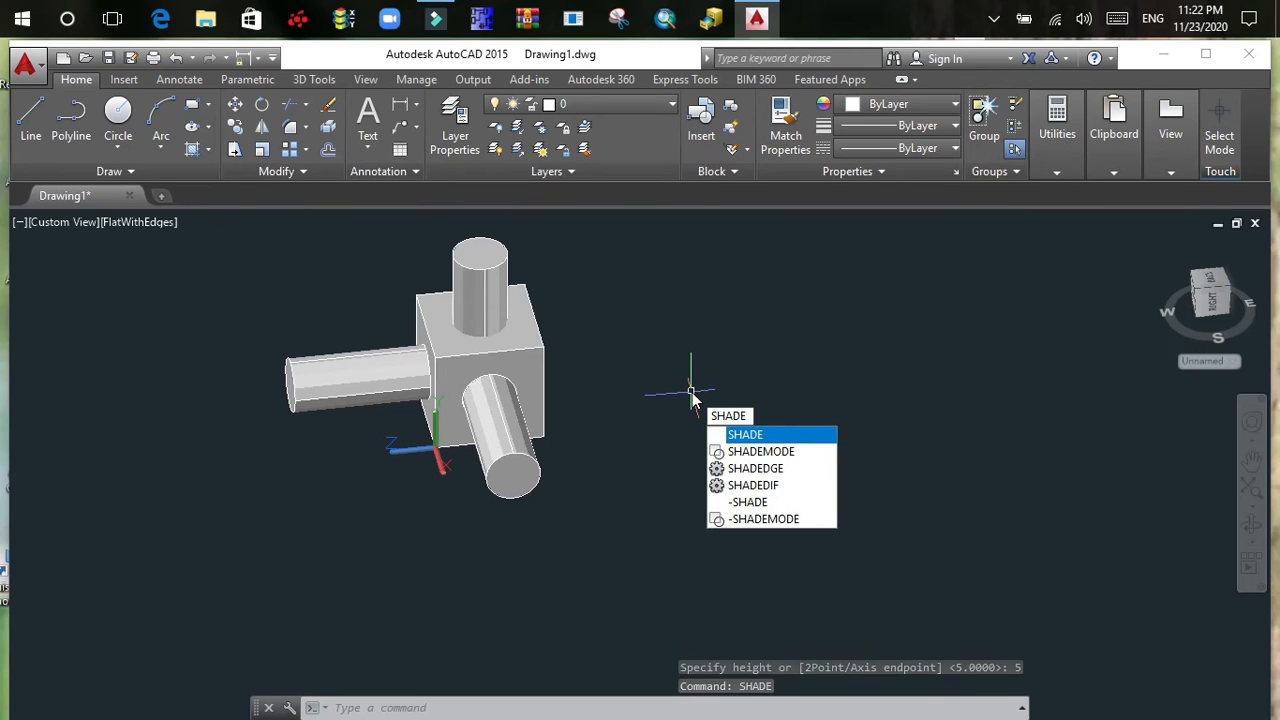
pyautogui.write('MODE')
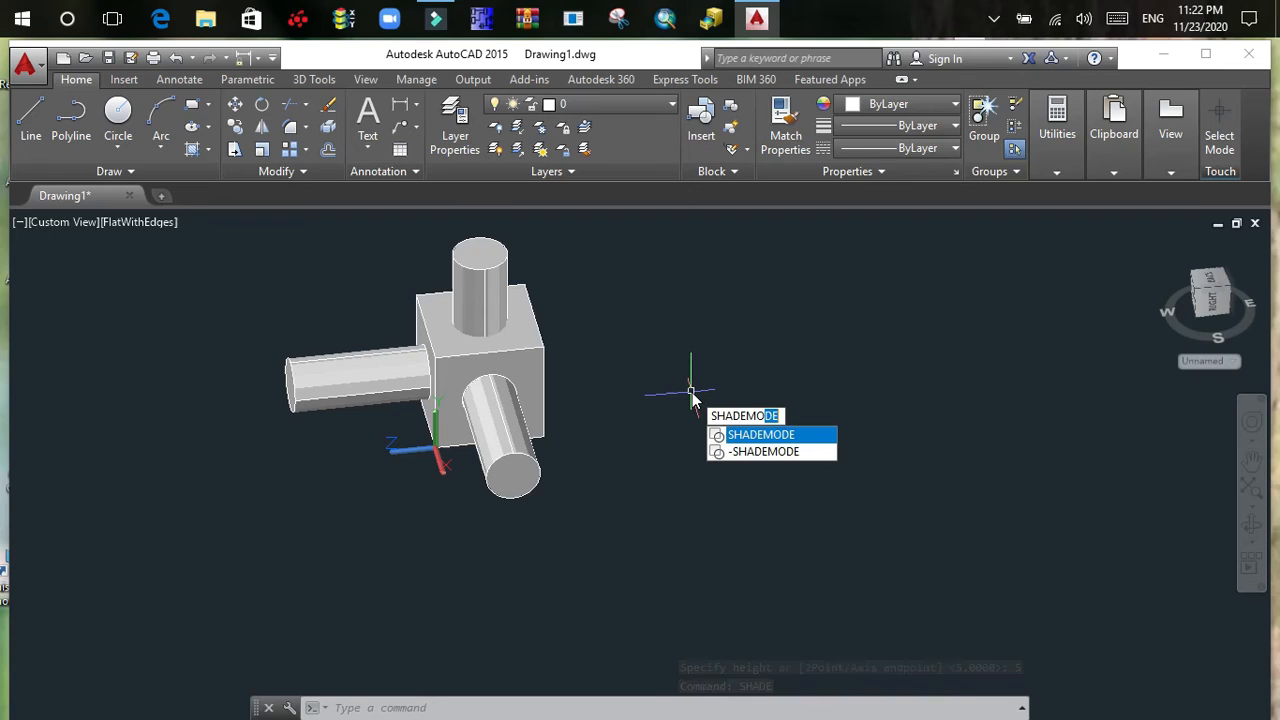
pyautogui.press('Return')
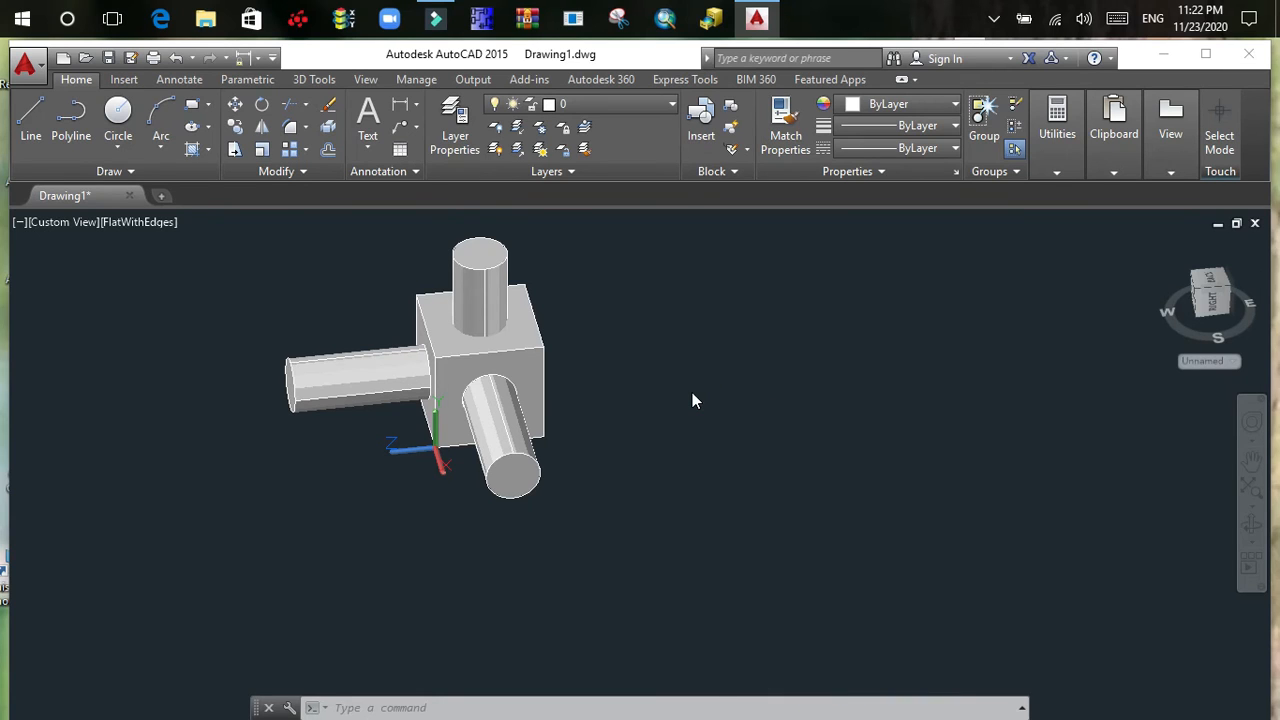
pyautogui.write('2')
pyautogui.press('Return')
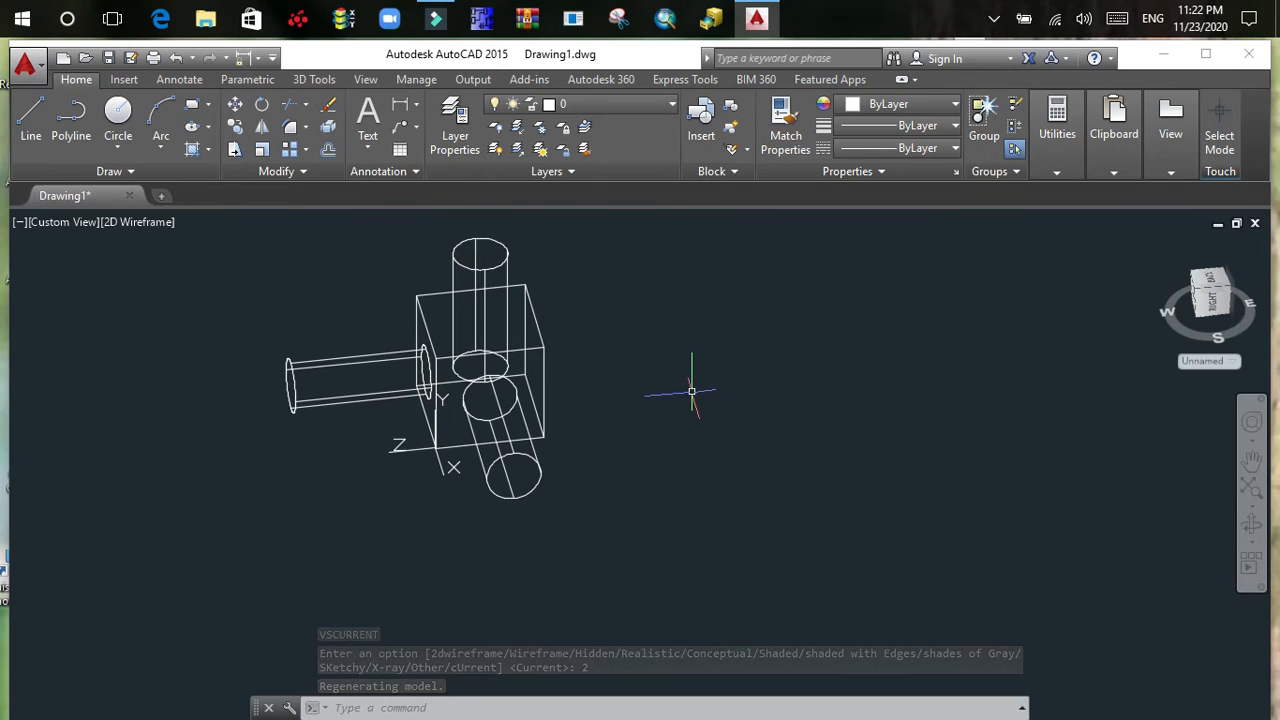
# - Set the UCS to the Right orthographic orientation for working on the box's right face
pyautogui.write('ucs')
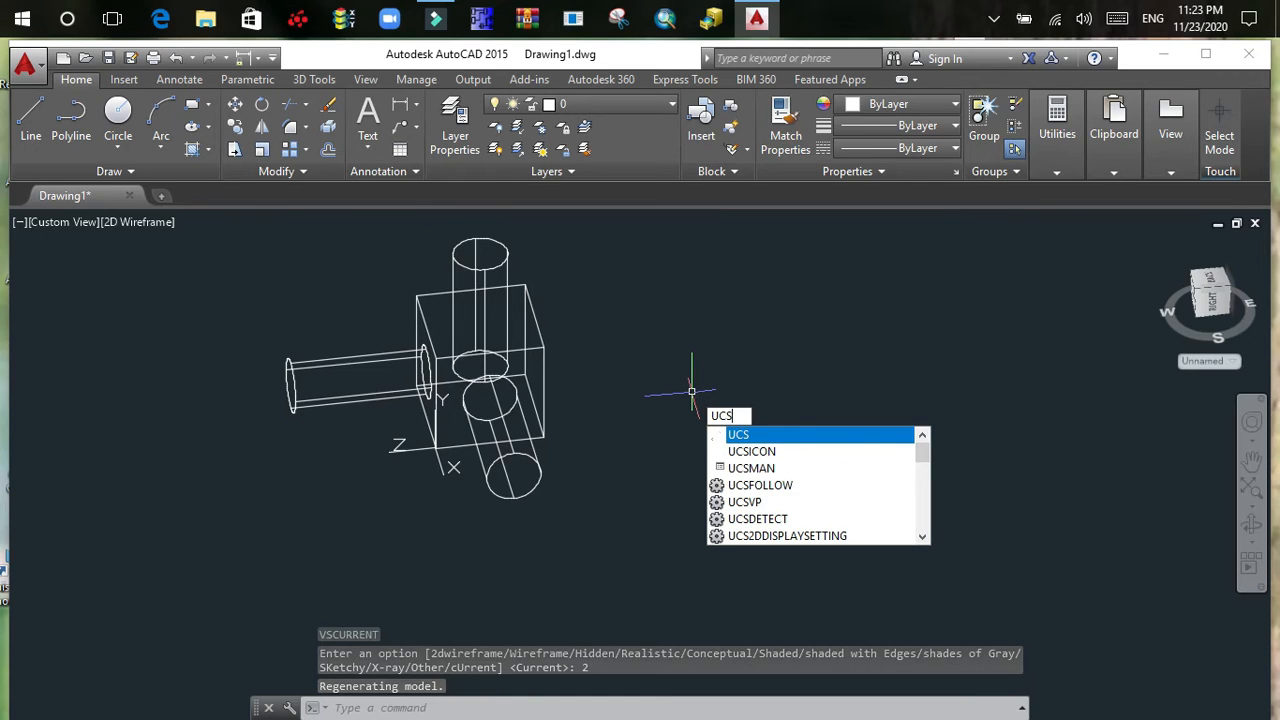
pyautogui.press('Return')
pyautogui.write('g')
pyautogui.press('Return')
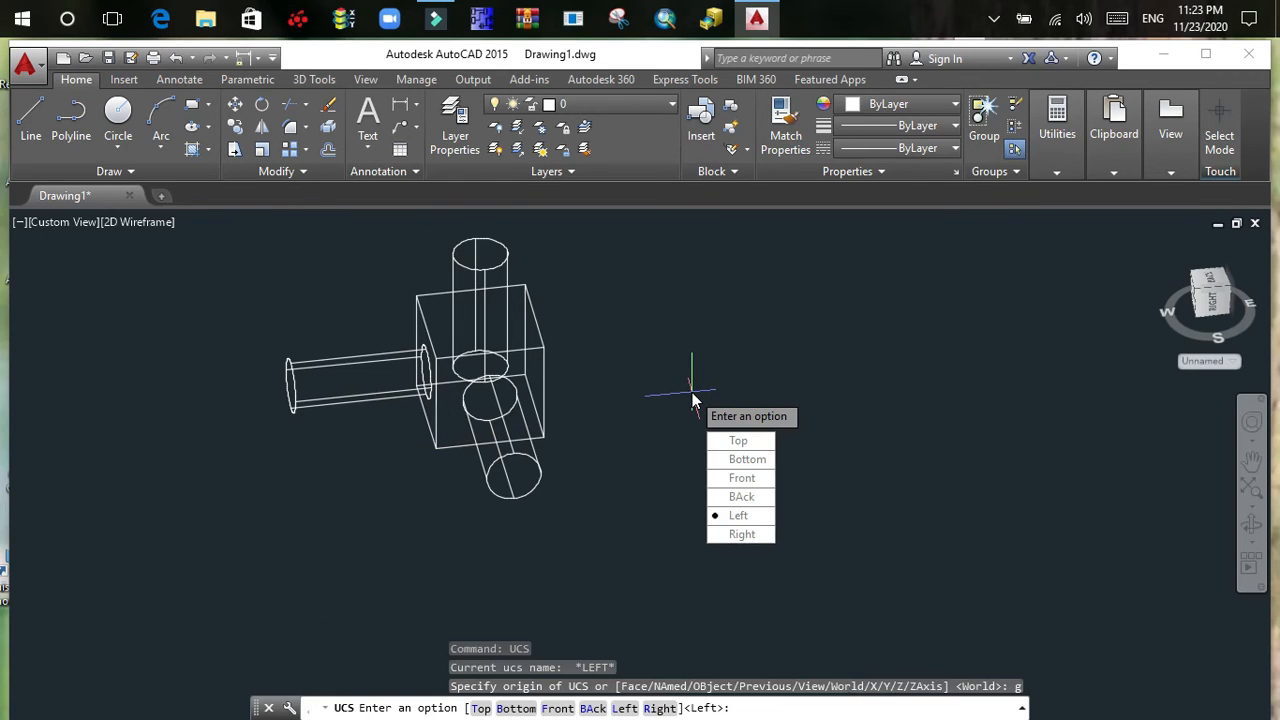
pyautogui.write('r')
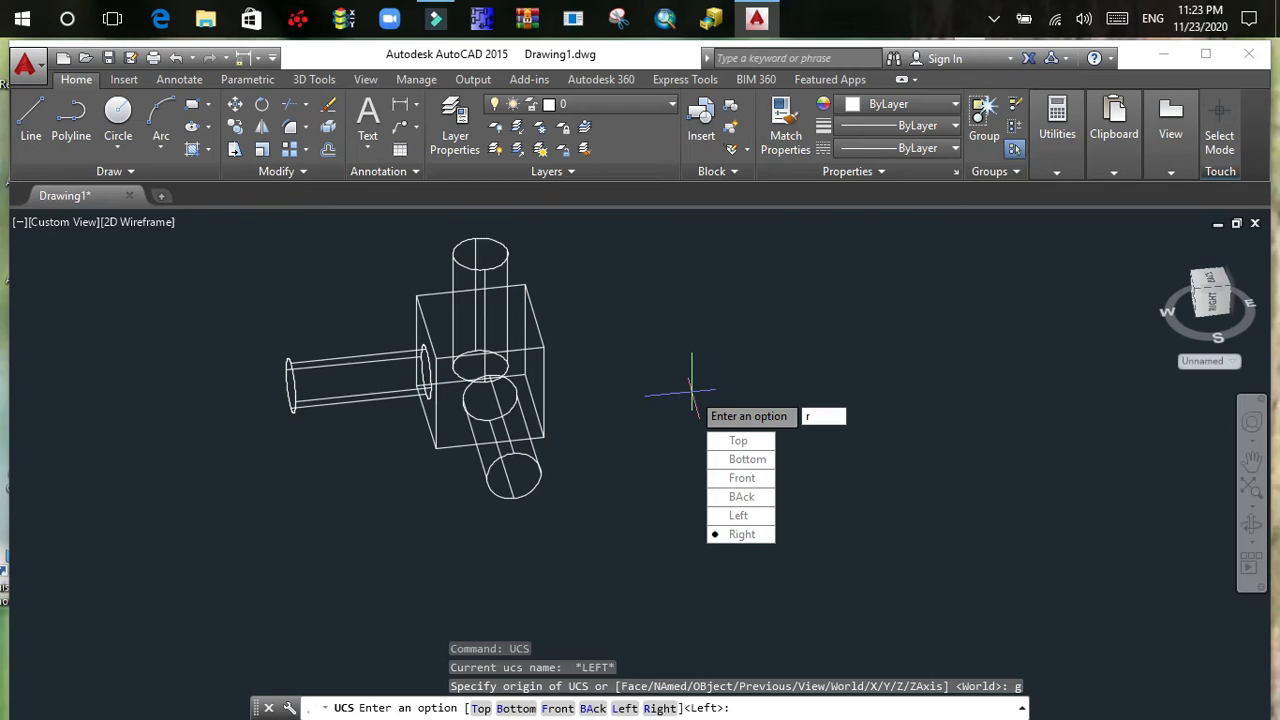
pyautogui.press('Return')
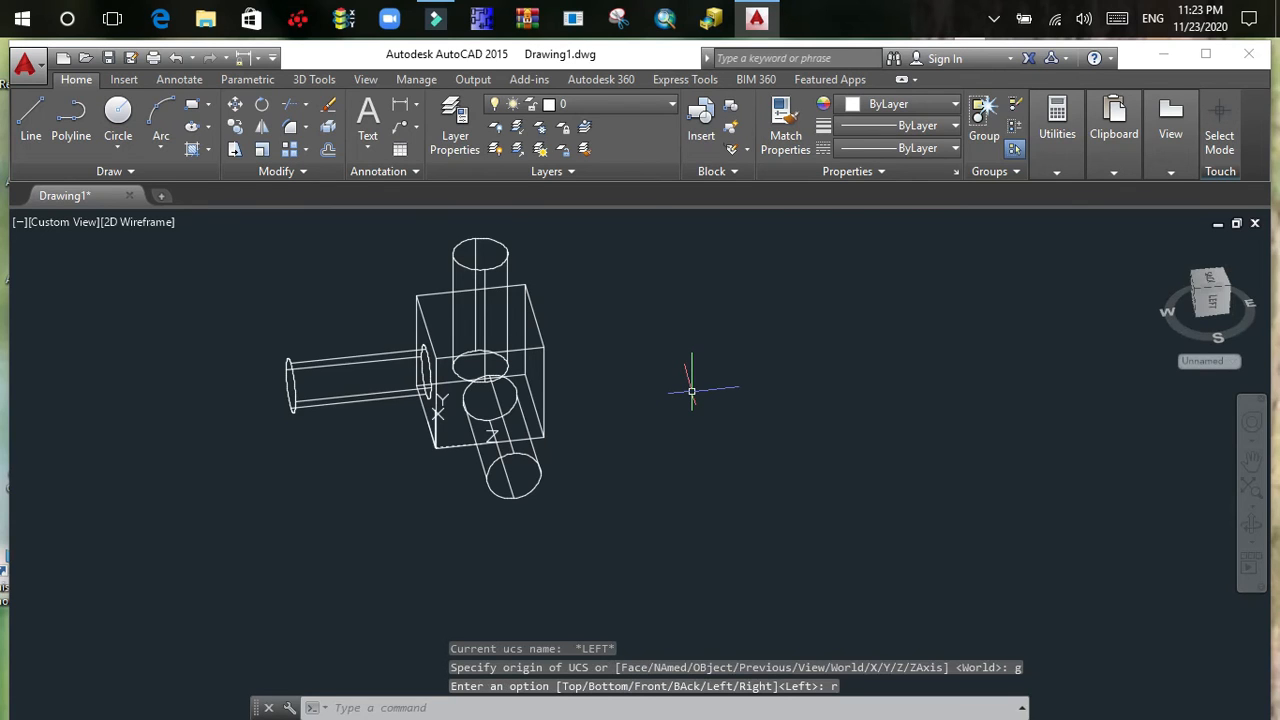
# - Try to create the right-face cylinder with base center 2,2,4, radius 1 and height 5
pyautogui.write('CYL')
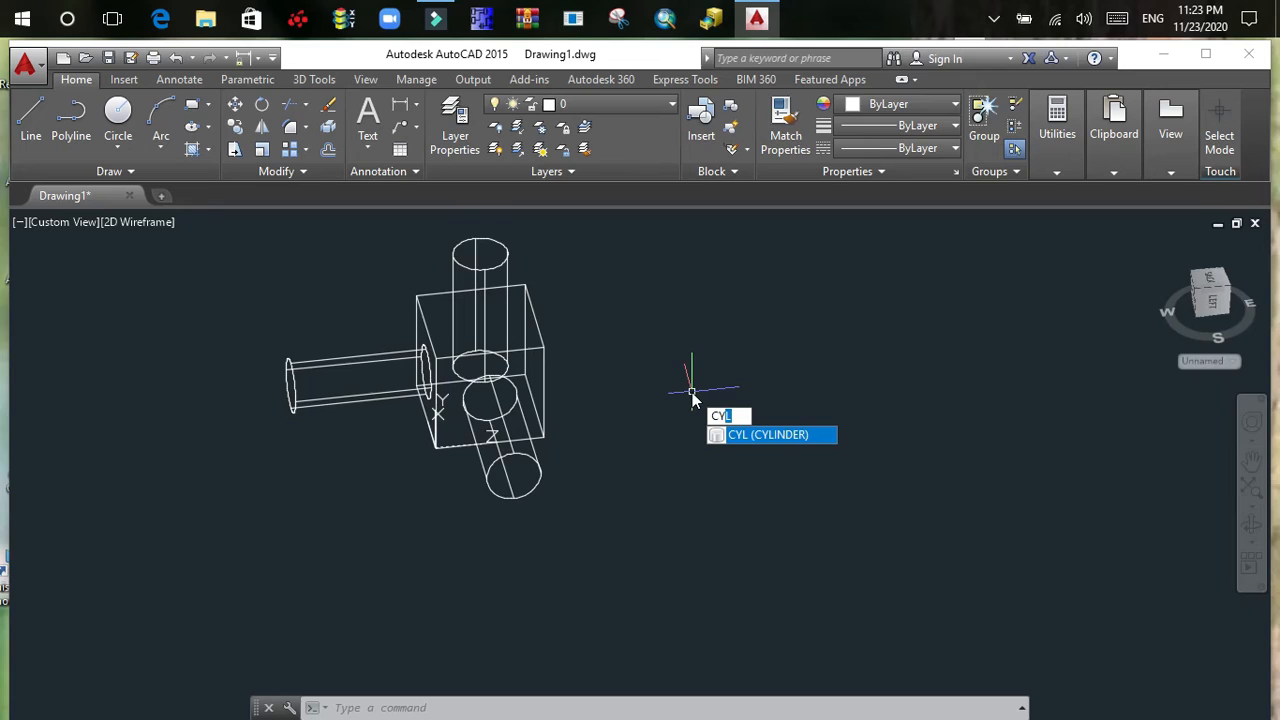
pyautogui.write('L')
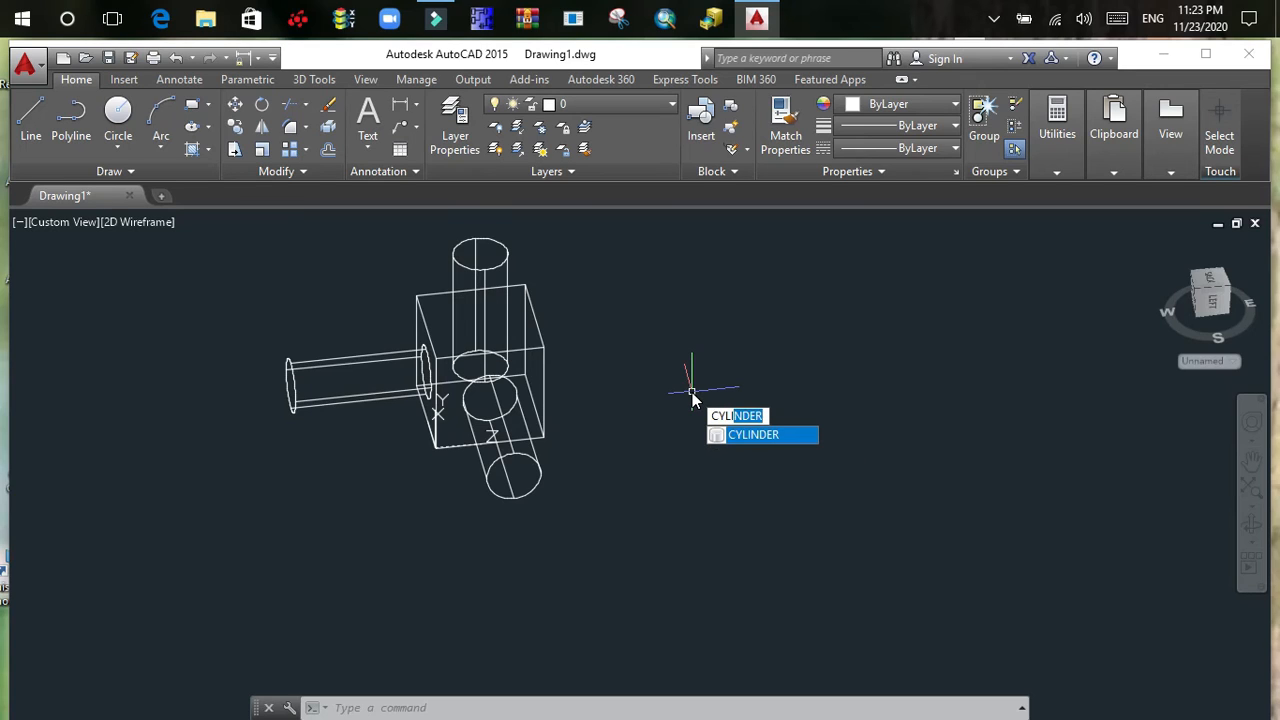
pyautogui.write('INDER')
pyautogui.press('Return')
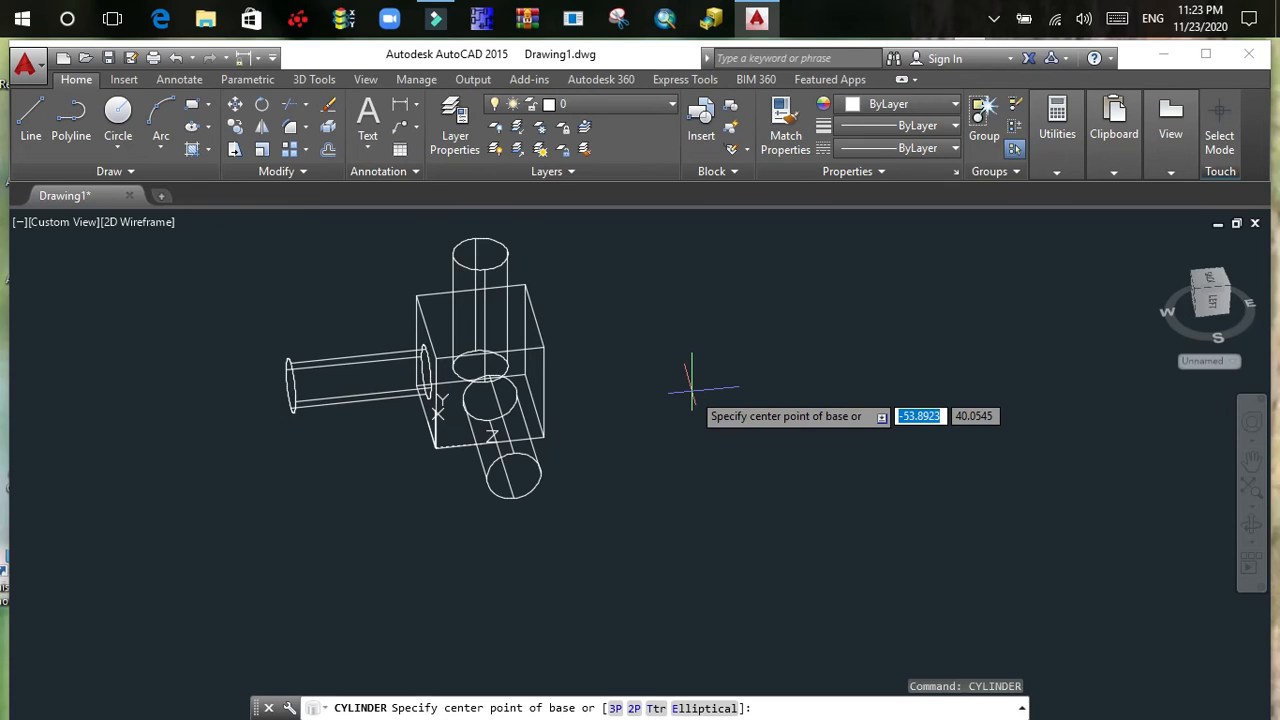
pyautogui.press('Tab')
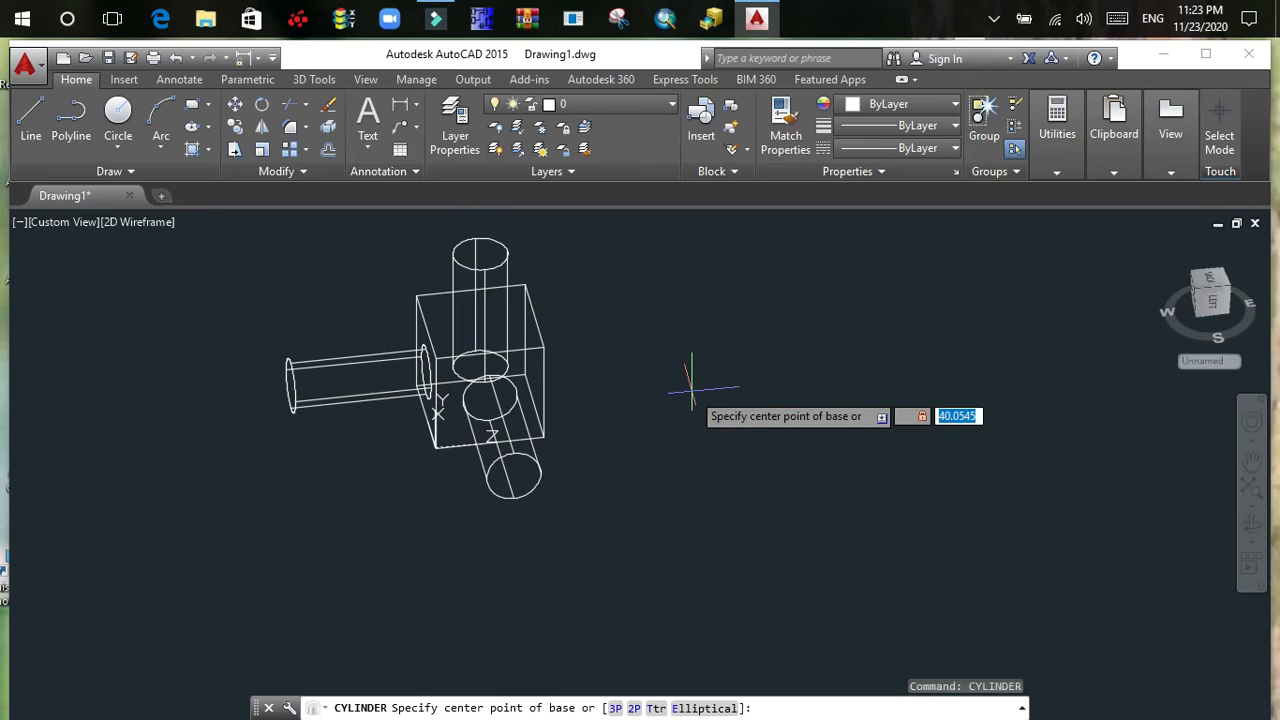
pyautogui.write('2')
pyautogui.press('Tab')
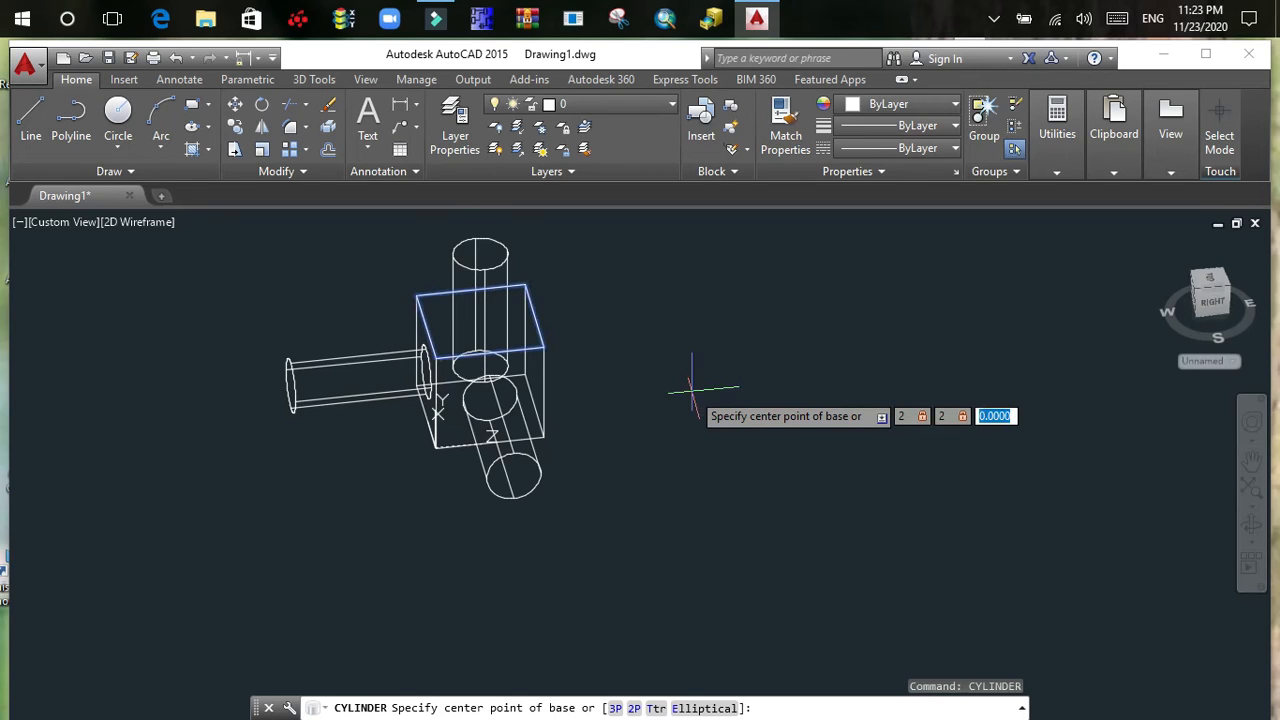
pyautogui.write('4')
pyautogui.press('Return')
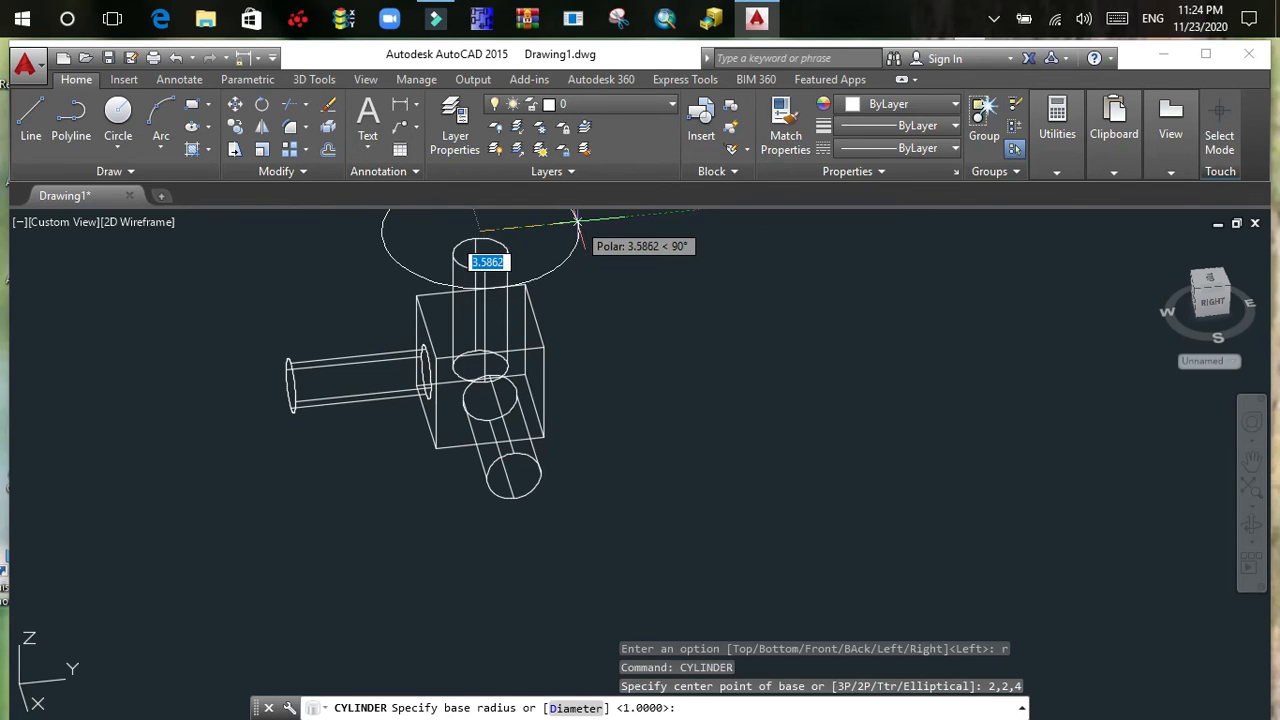
pyautogui.write('1')
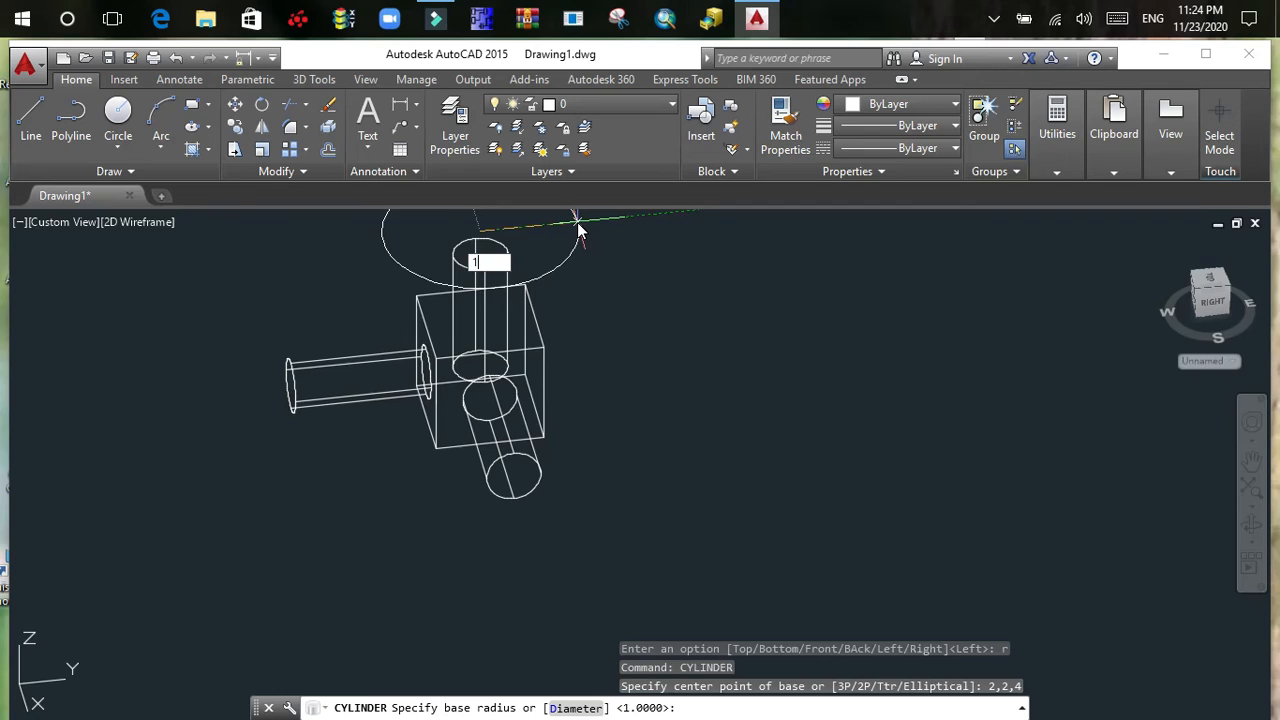
pyautogui.press('Return')
pyautogui.write('5')
pyautogui.press('Return')
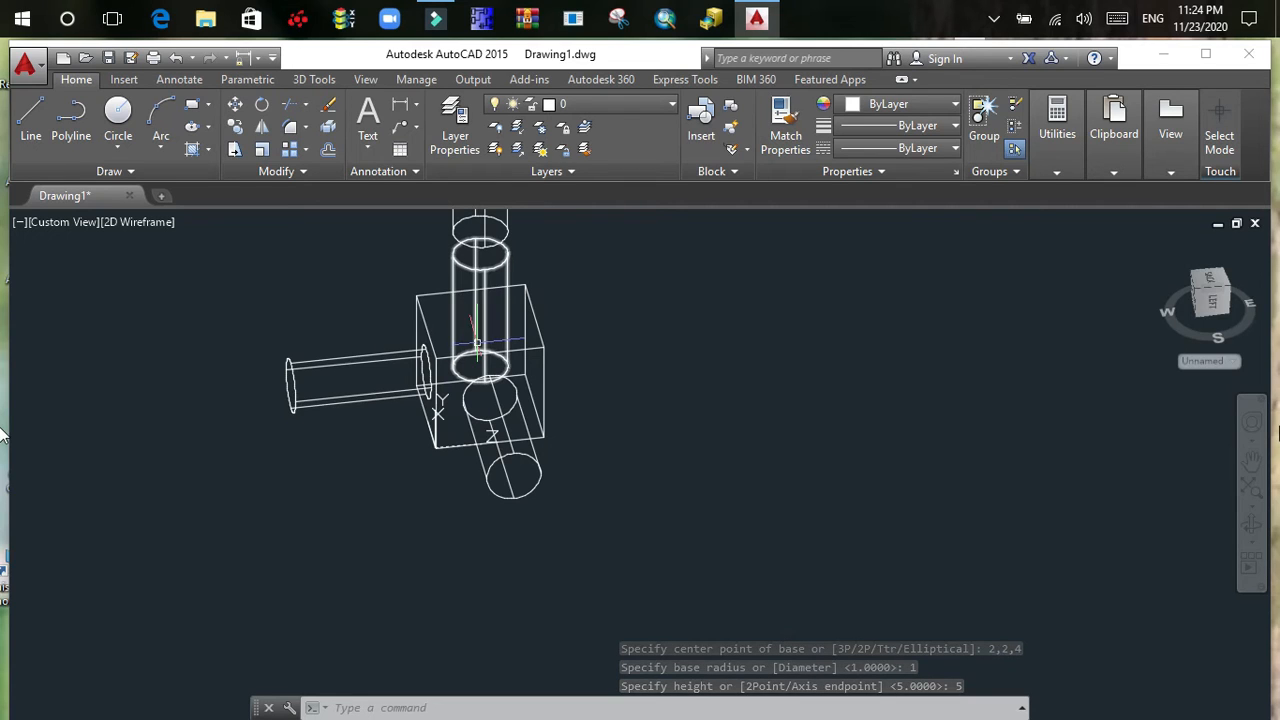
# - Delete the misplaced cylinder standing above the top-face cylinder
pyautogui.moveTo(1203, 339)
pyautogui.keyDown('shift'); pyautogui.mouseDown(button='middle')
pyautogui.moveTo(1080, 314)
pyautogui.moveTo(706, 302)
pyautogui.moveTo(948, 301)
pyautogui.moveTo(720, 300)
pyautogui.mouseUp(button='middle'); pyautogui.keyUp('shift')
pyautogui.click(528, 238)
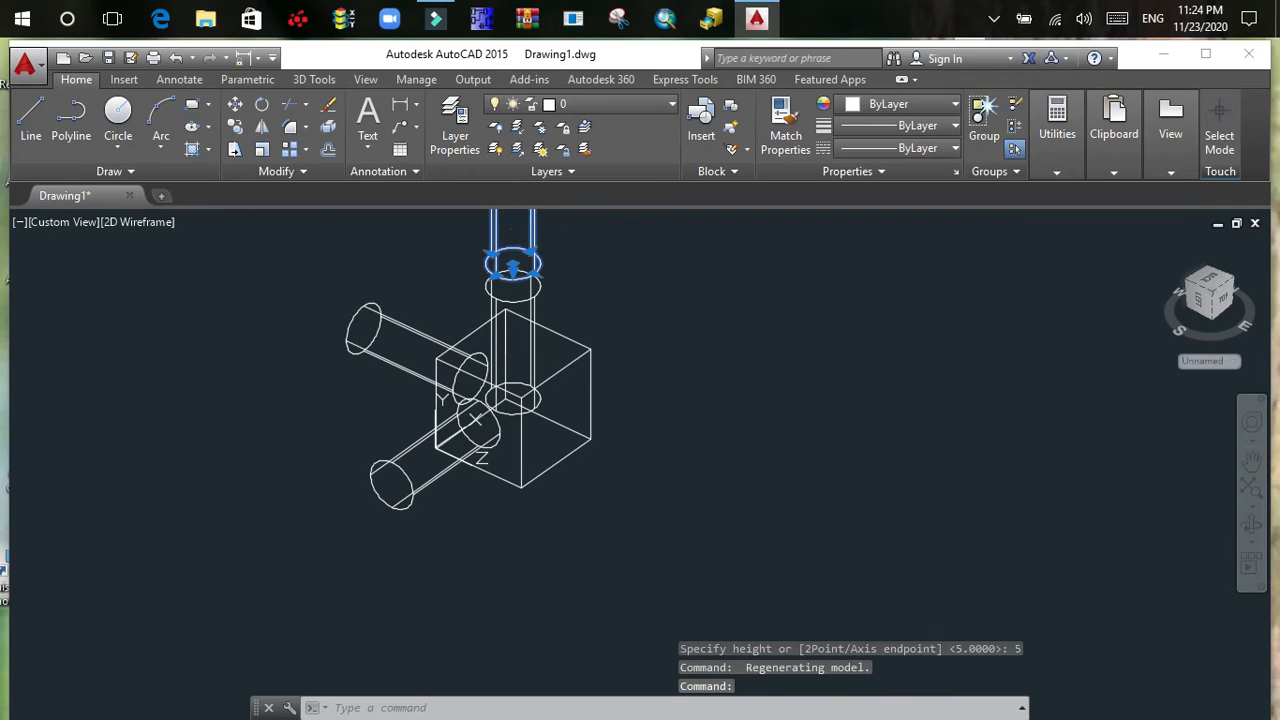
pyautogui.press('Delete')
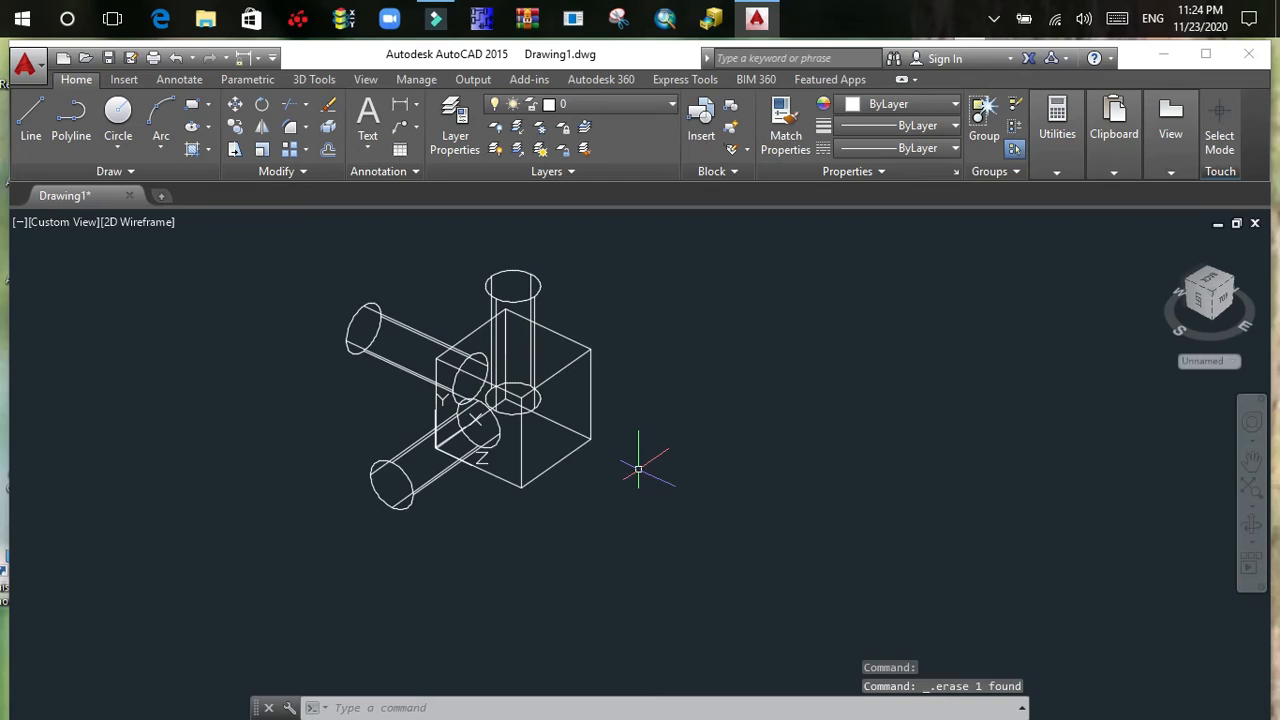
# - Reapply the Right orthographic orientation to the UCS
pyautogui.write('UCS')
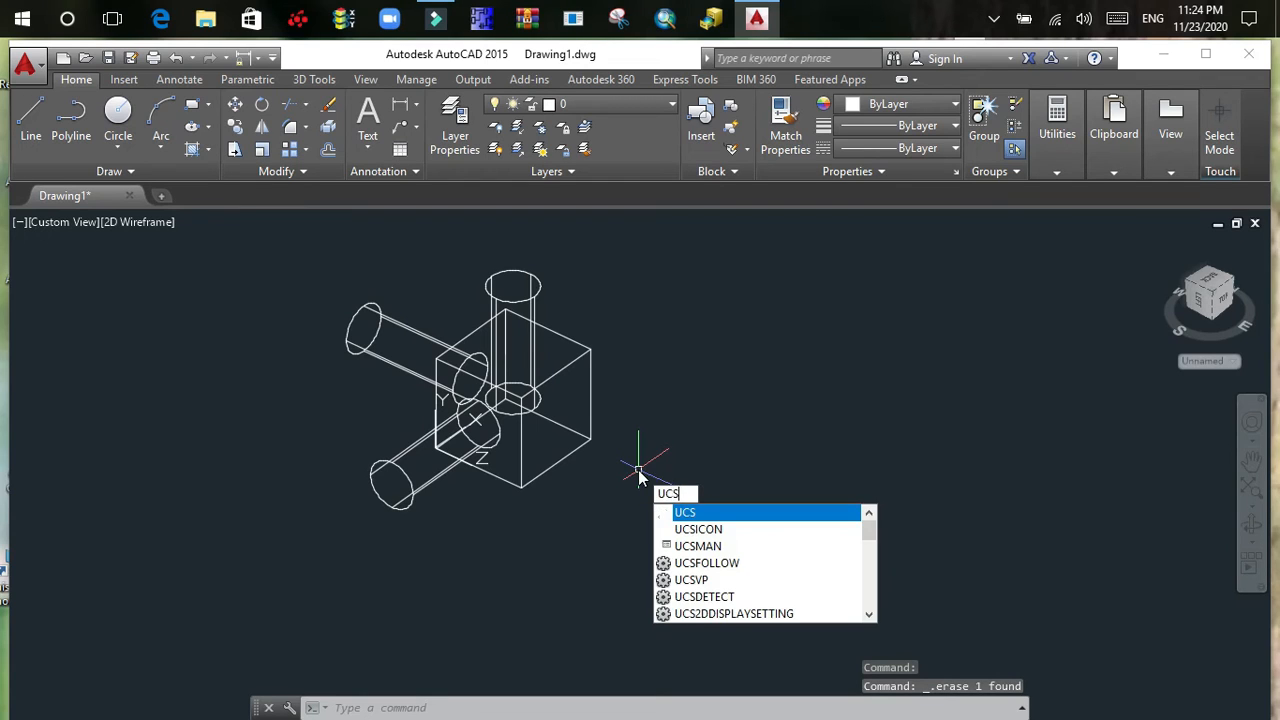
pyautogui.press('Return')
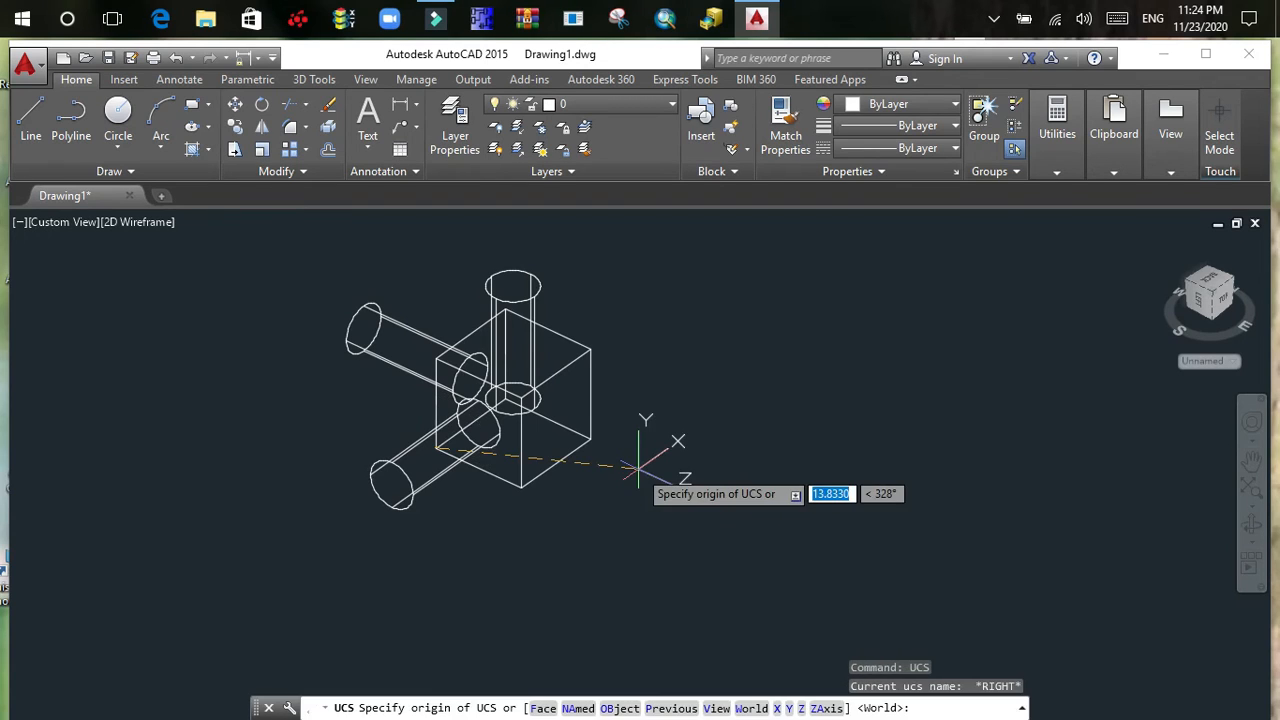
pyautogui.write('g')
pyautogui.press('Return')
pyautogui.write('r')
pyautogui.press('Return')
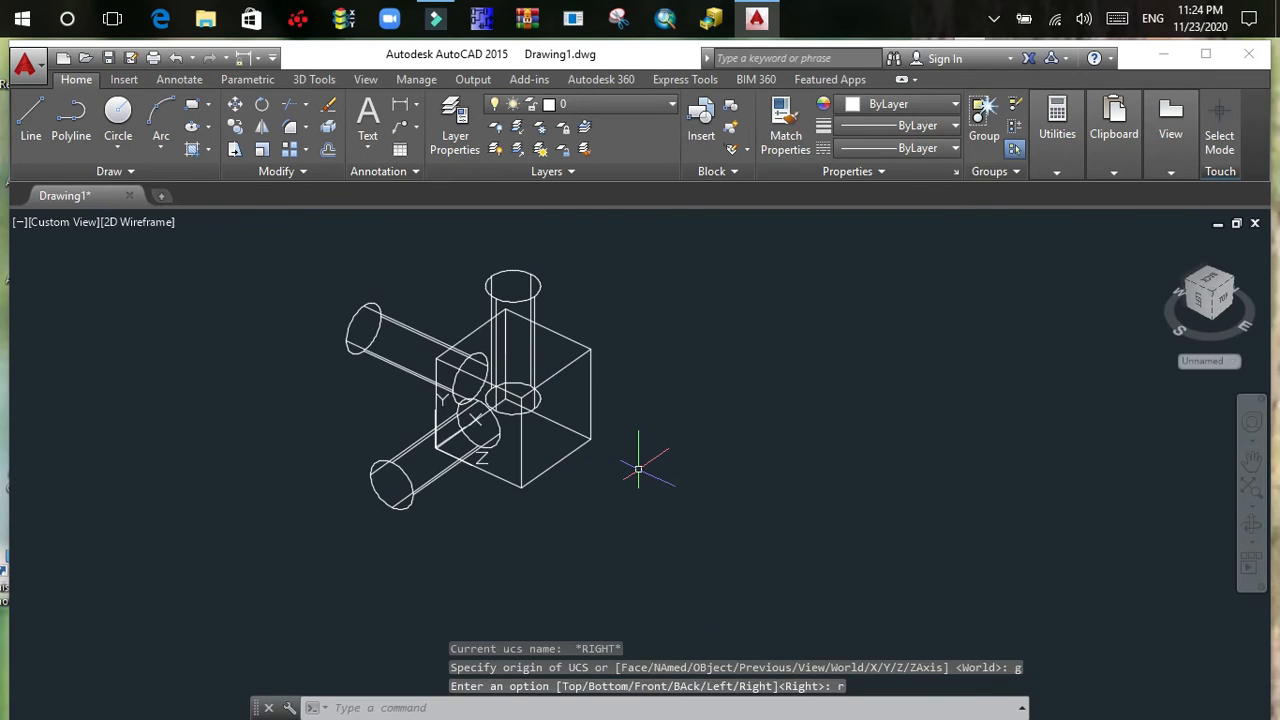
# - Create the right-face cylinder with base center 2,2,4, radius 1 and height 5
pyautogui.write('Cy')
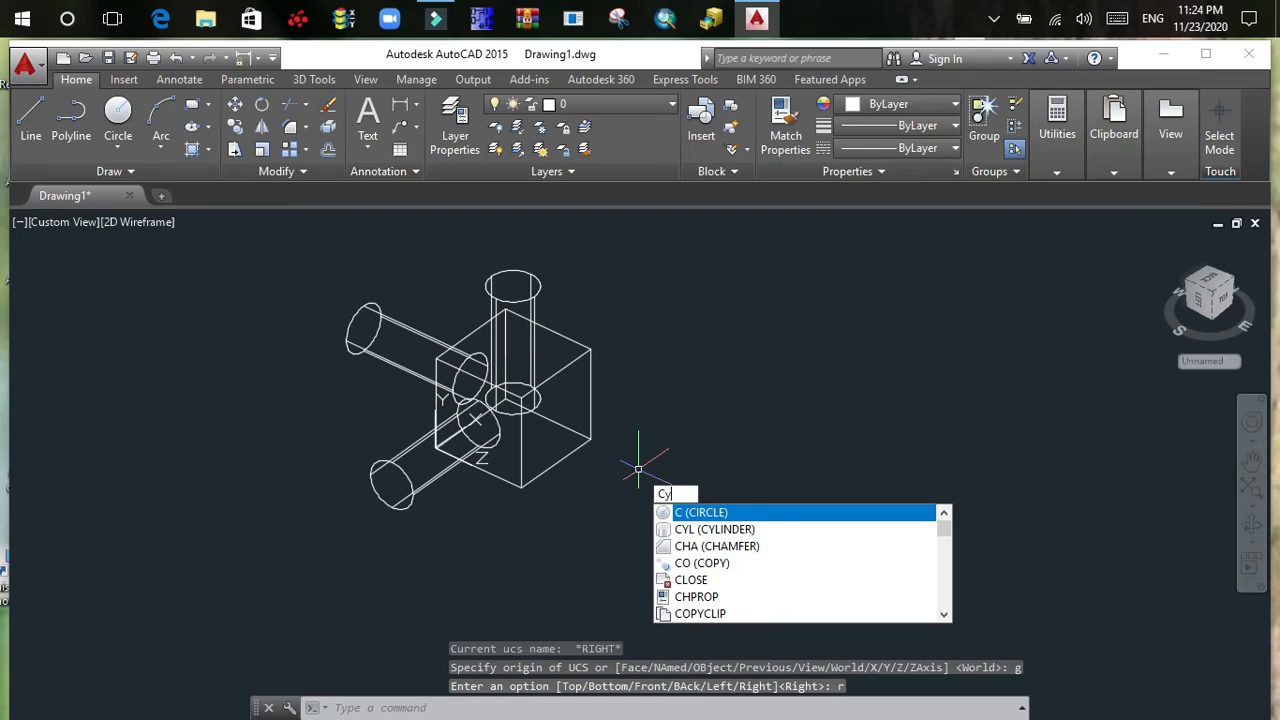
pyautogui.write('linder')
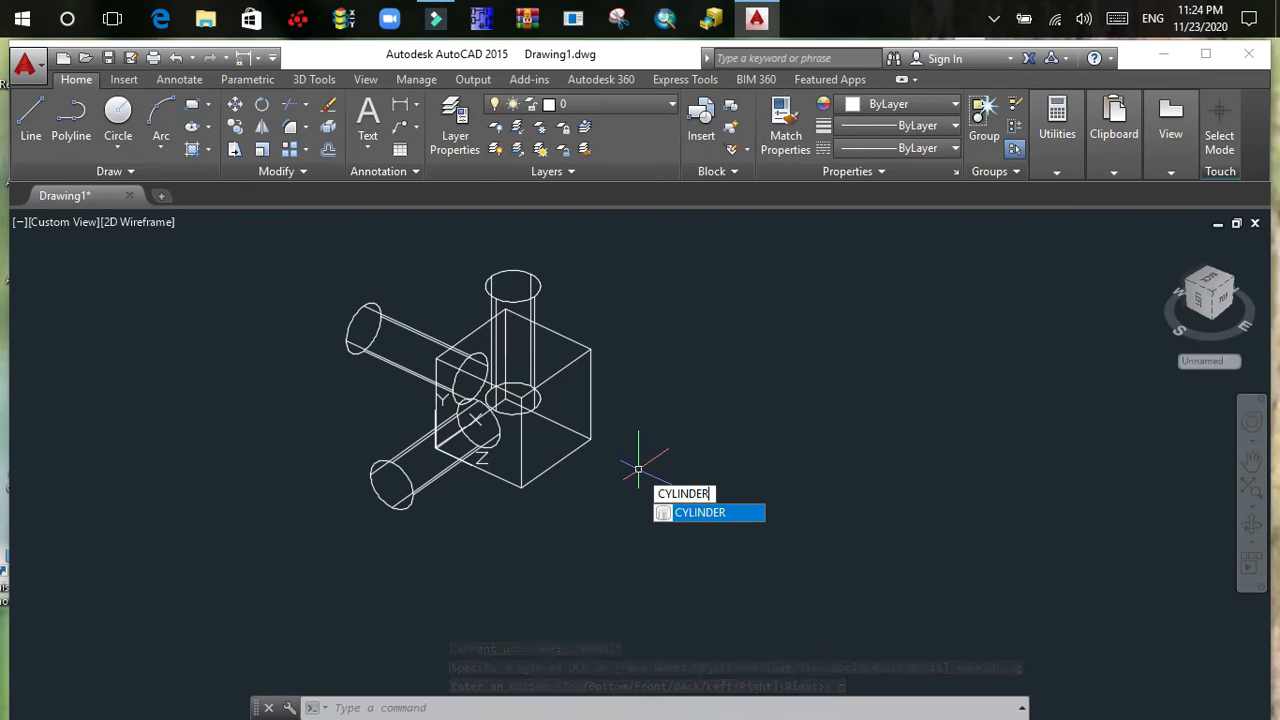
pyautogui.press('Return')
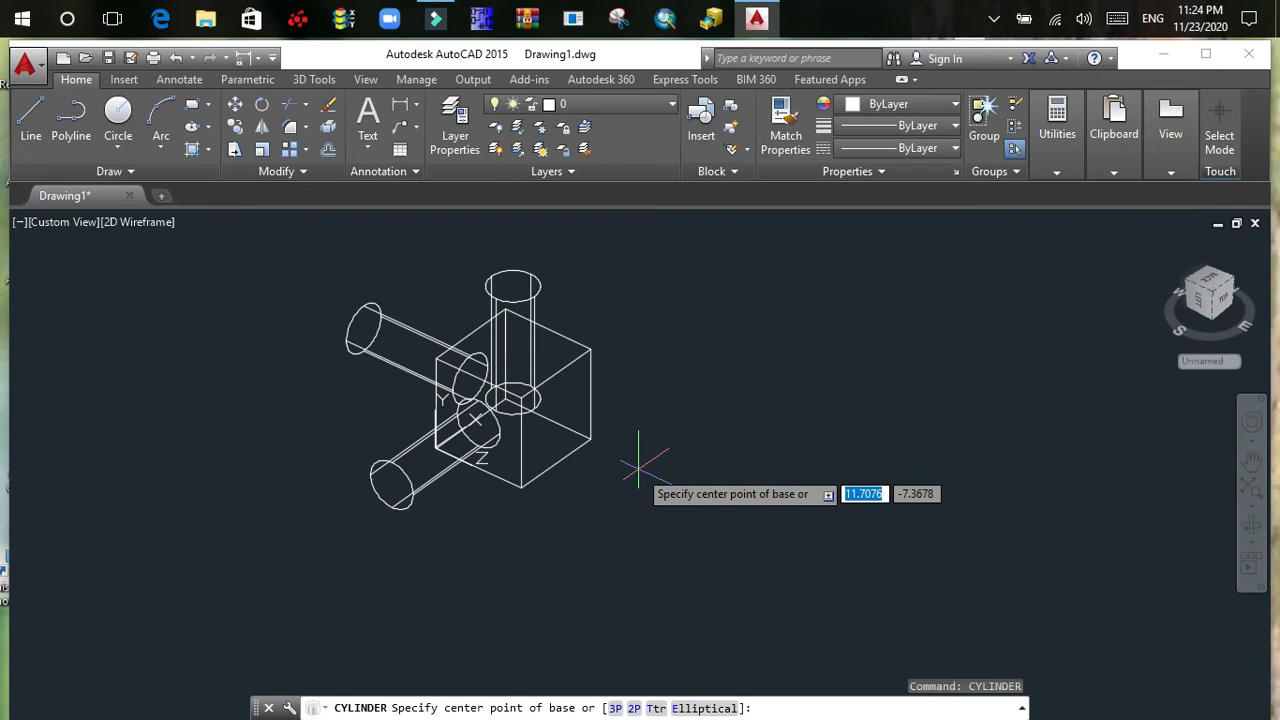
pyautogui.write('2')
pyautogui.press('Tab')
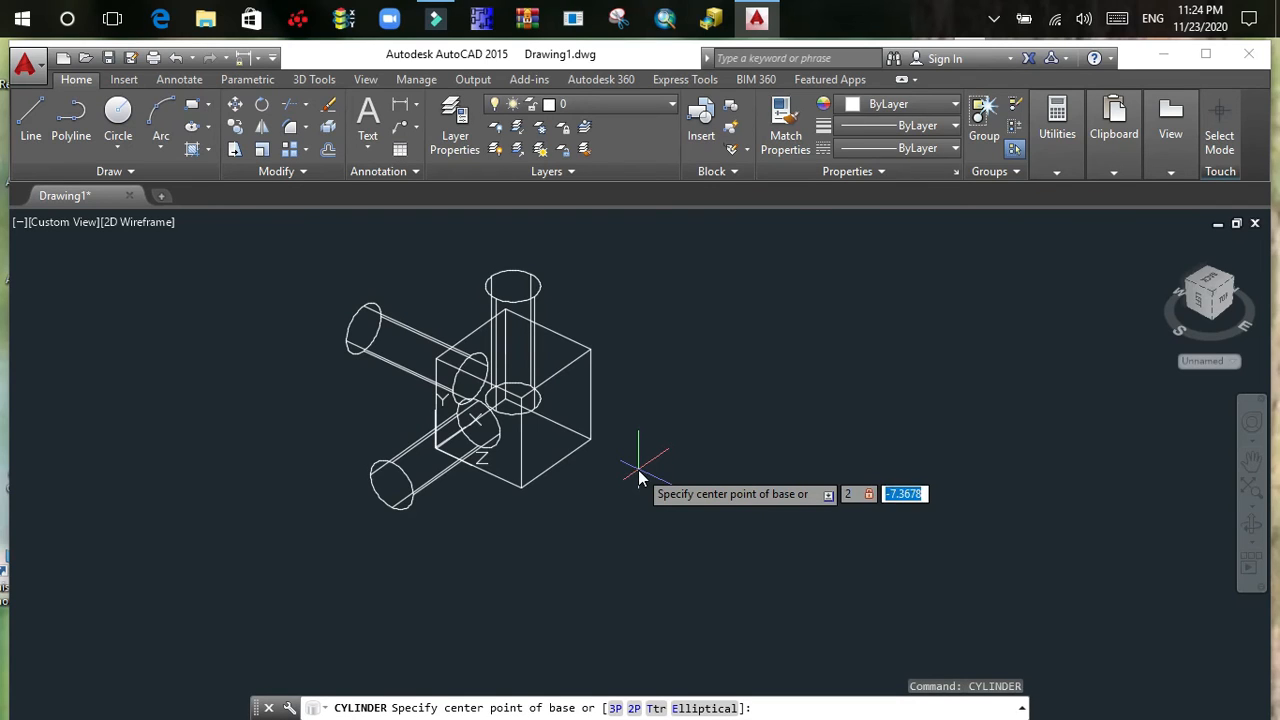
pyautogui.write('2')
pyautogui.press('Tab')
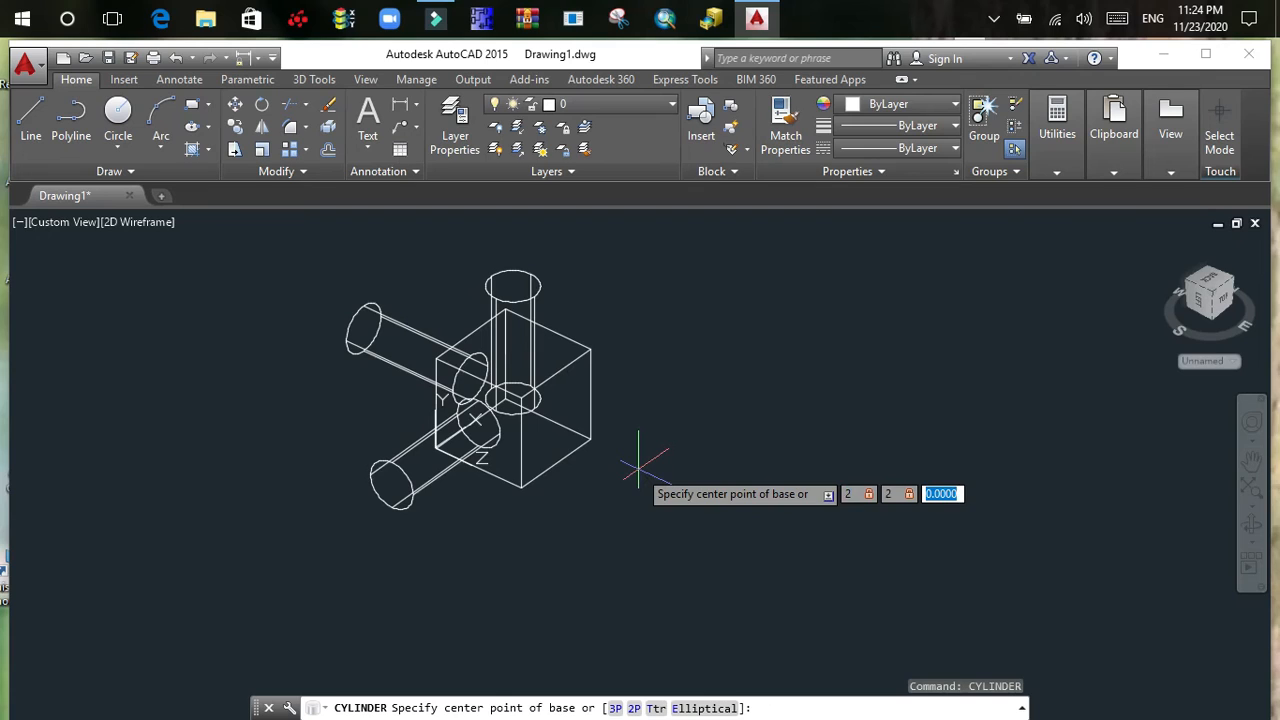
pyautogui.write('4')
pyautogui.press('Return')
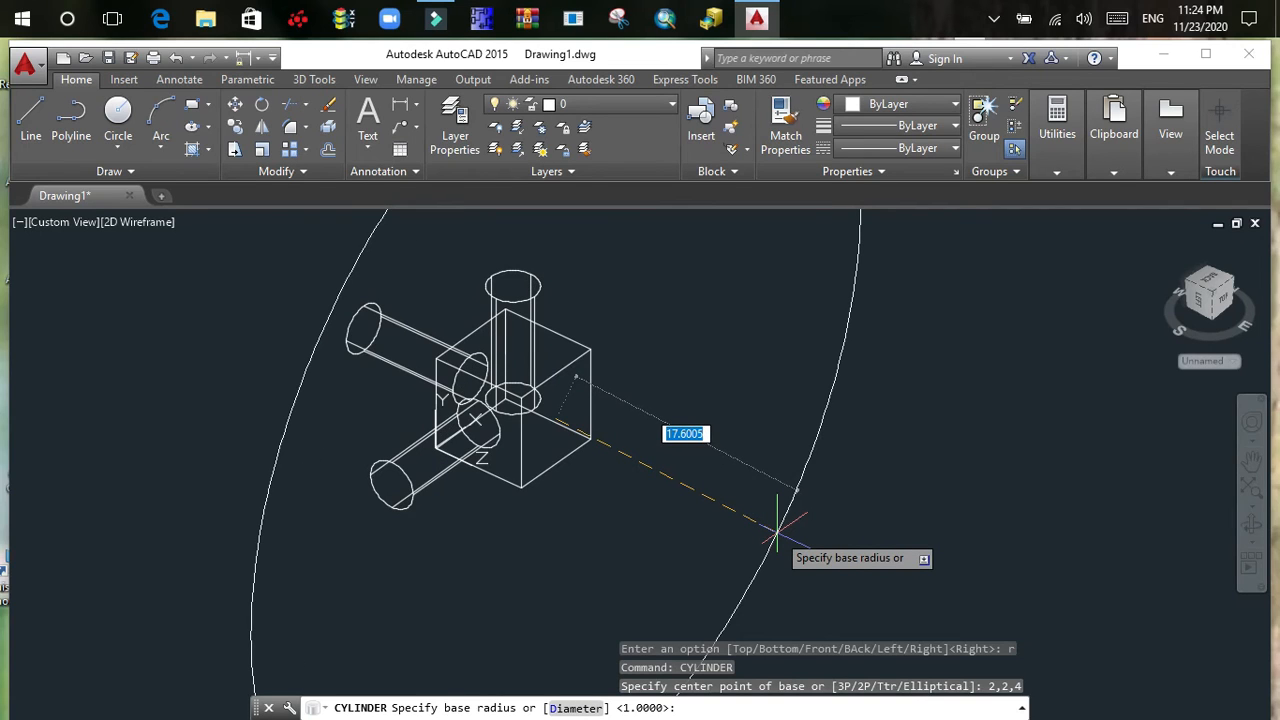
pyautogui.write('1')
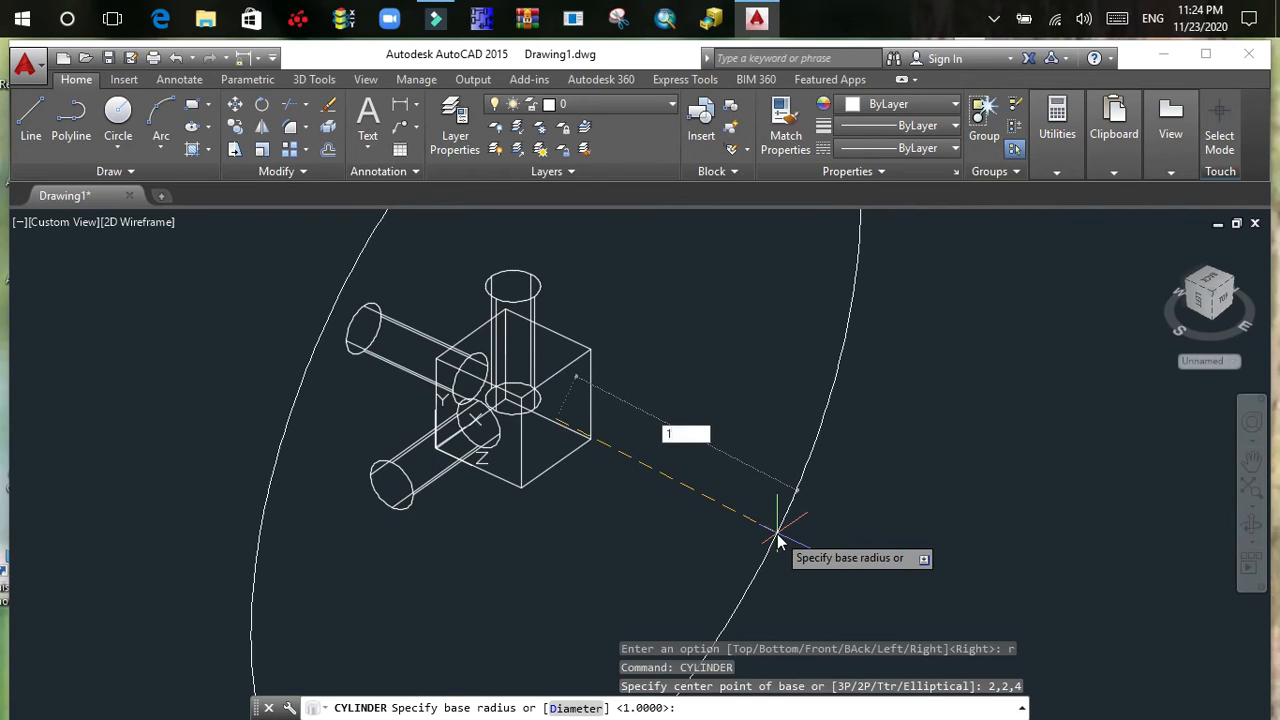
pyautogui.press('Return')
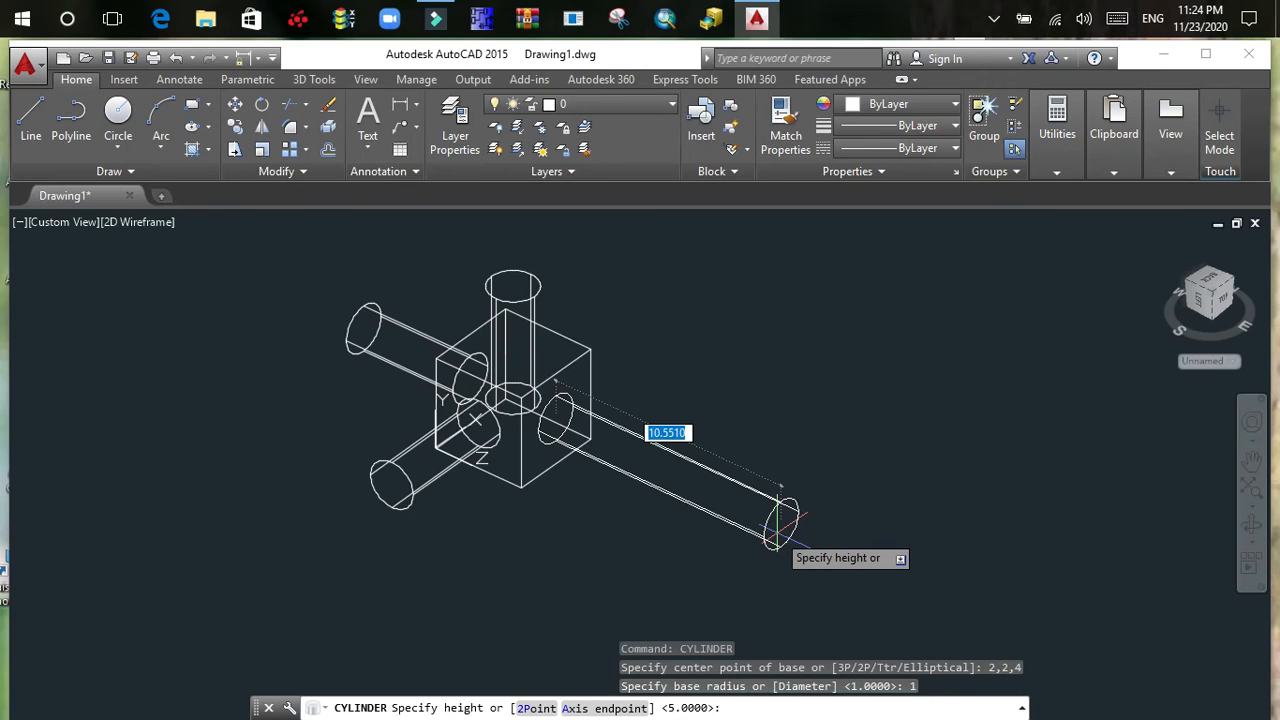
pyautogui.write('5')
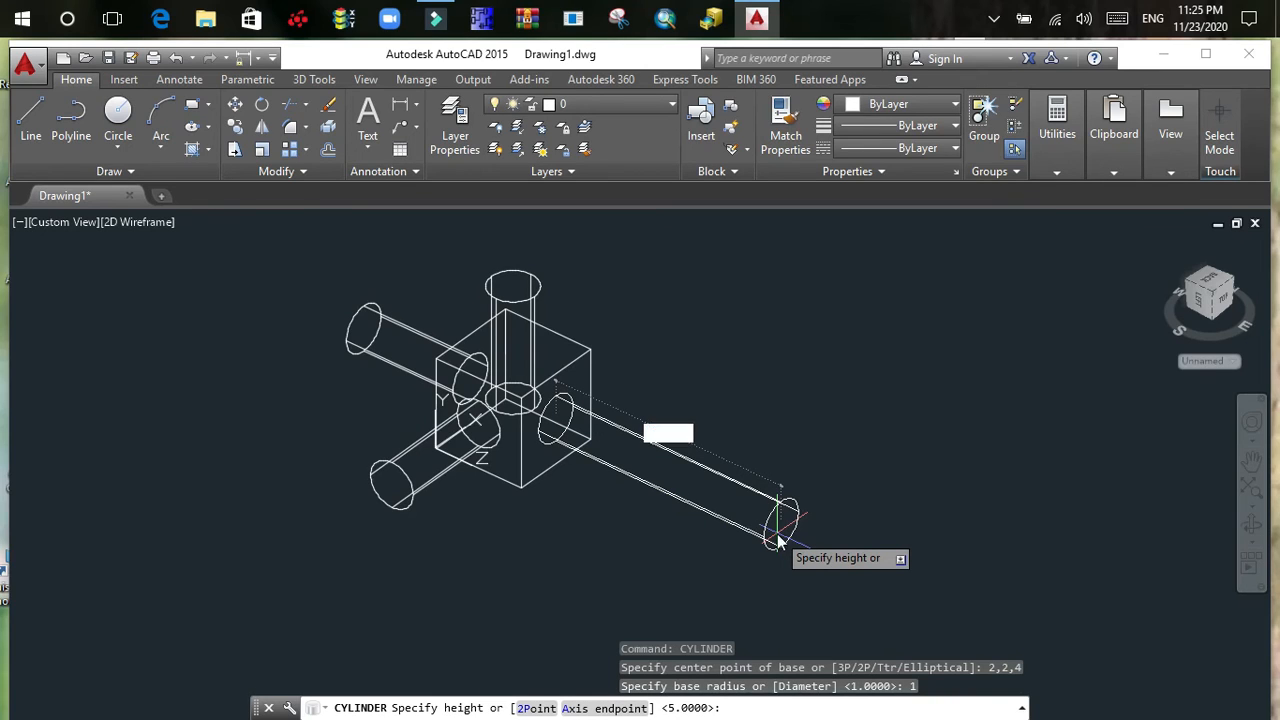
pyautogui.press('Return')
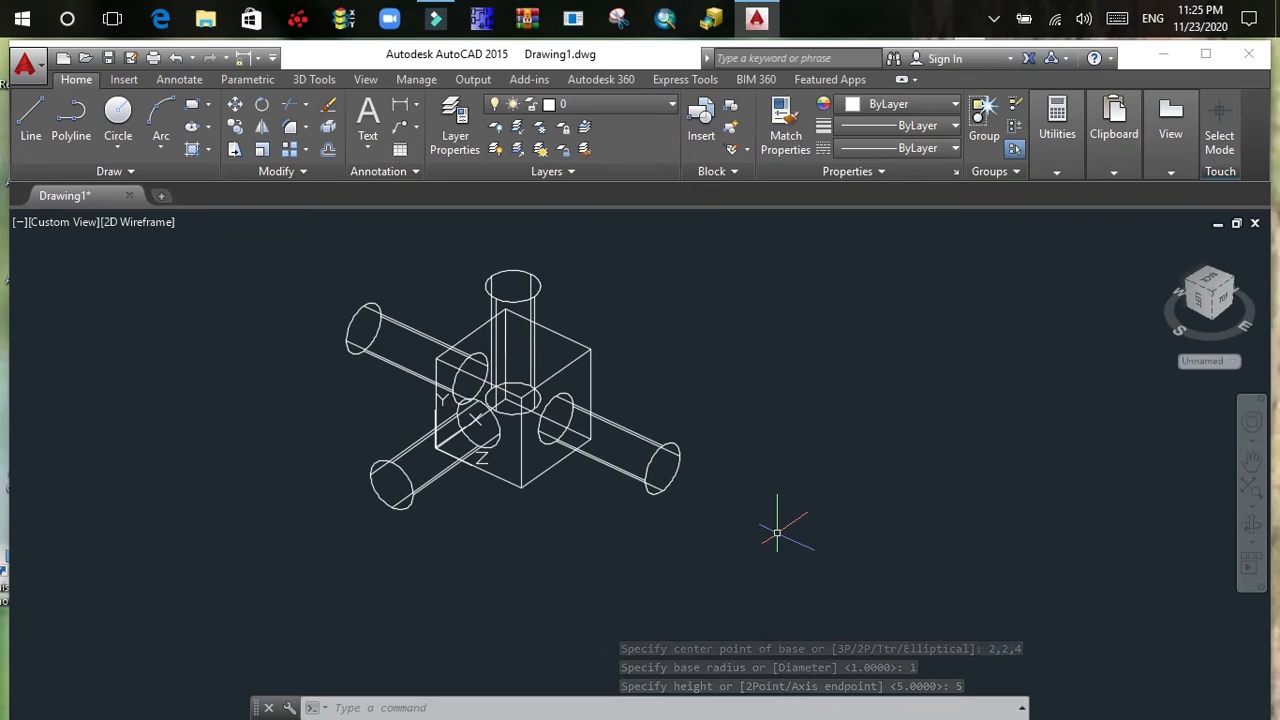
# - Shade the box and its cylinders in the viewport with the Shade command
pyautogui.write('shad')
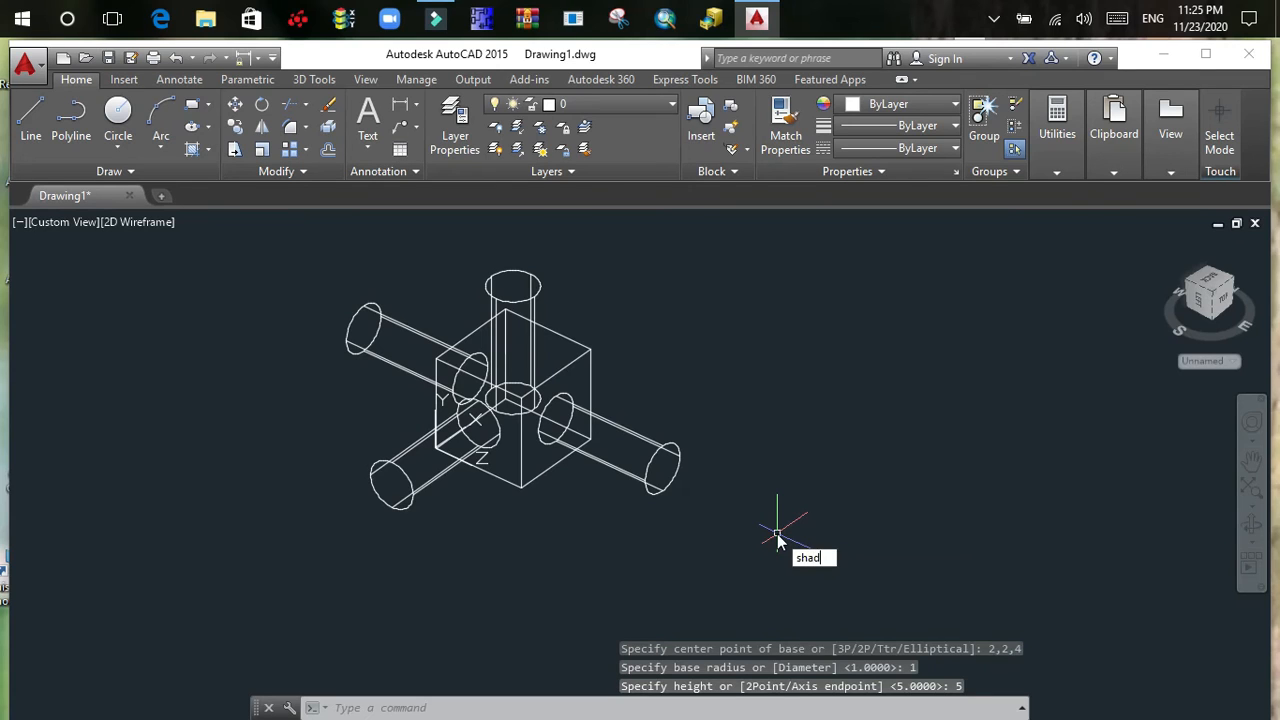
pyautogui.write('e')
pyautogui.press('Return')
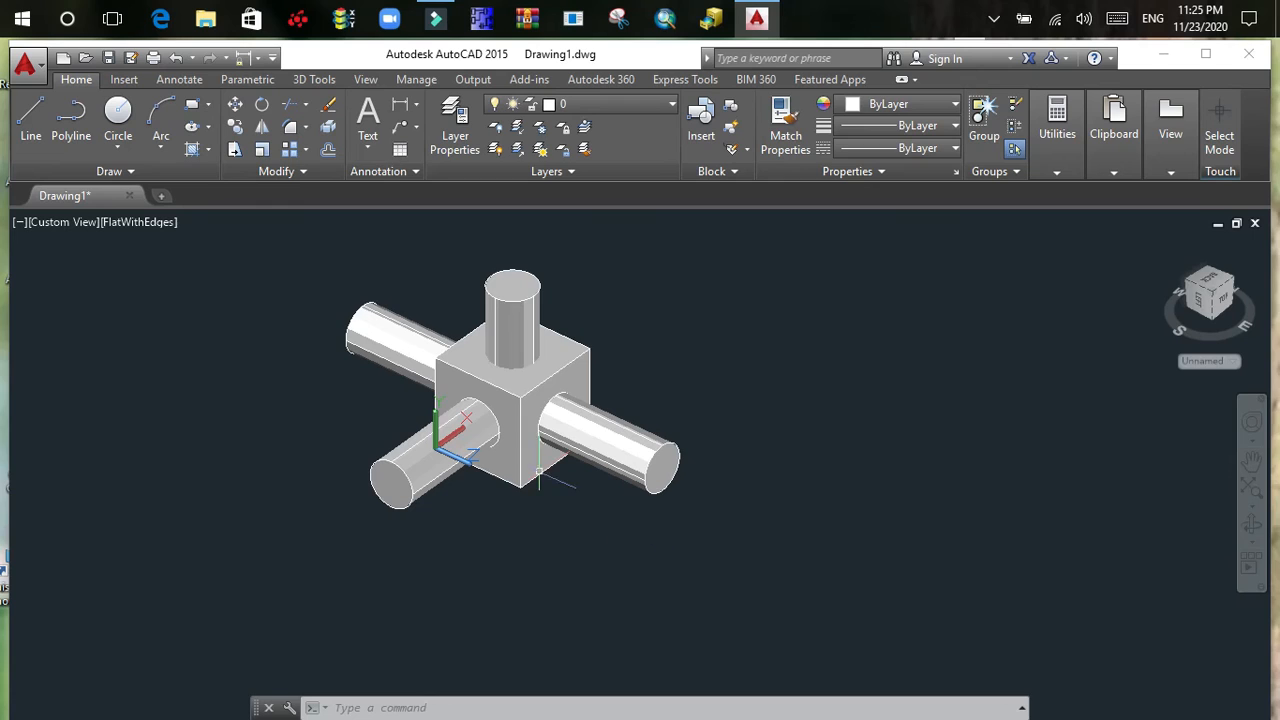
pyautogui.click(503, 418)
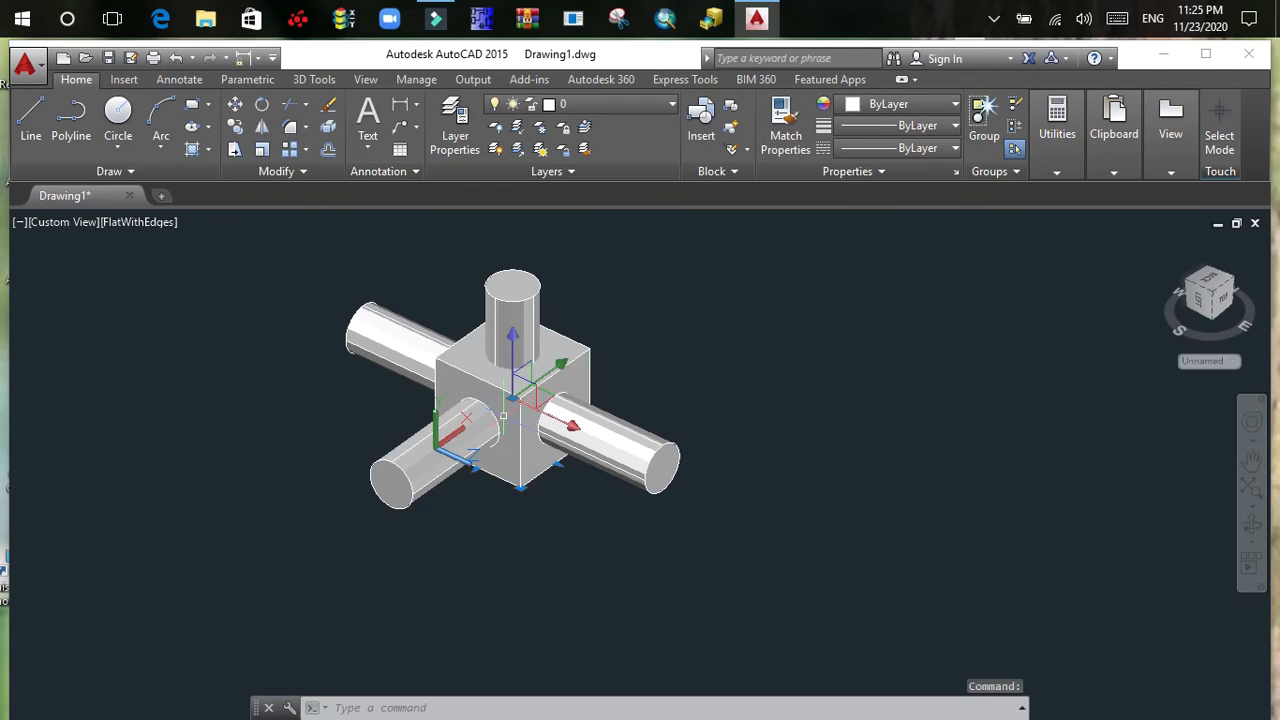
pyautogui.click(397, 350)
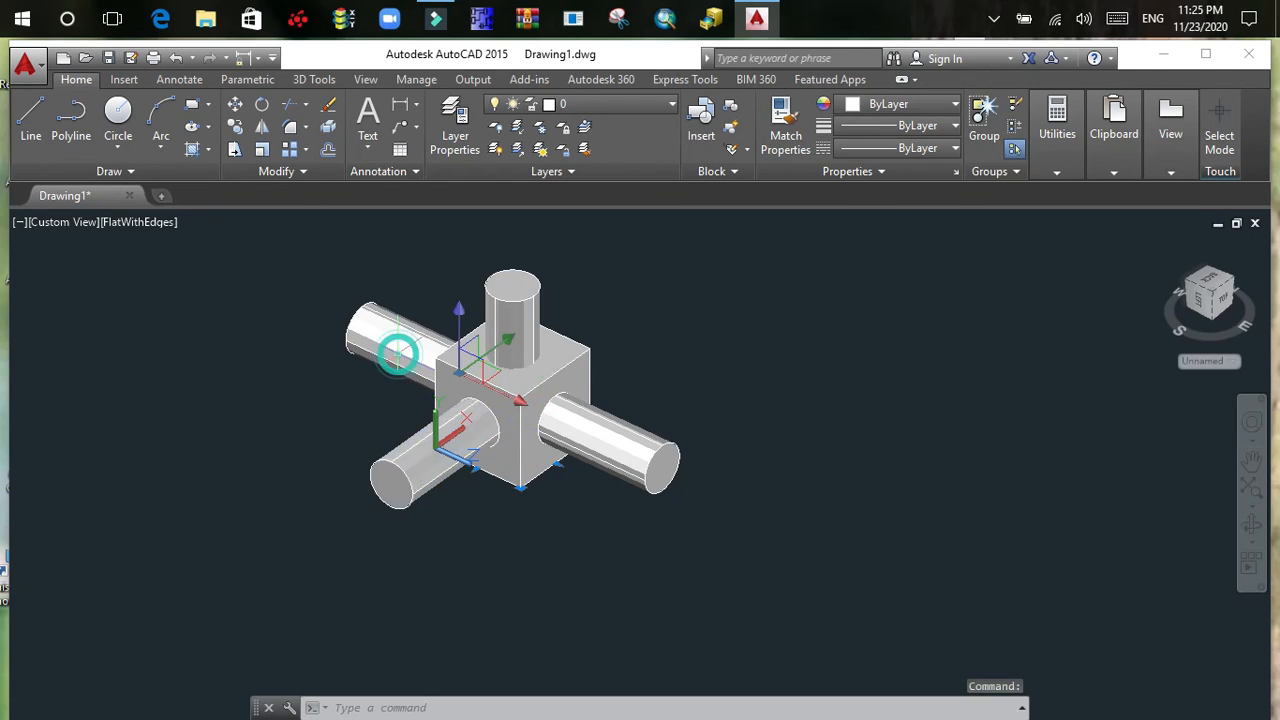
pyautogui.click(510, 413)
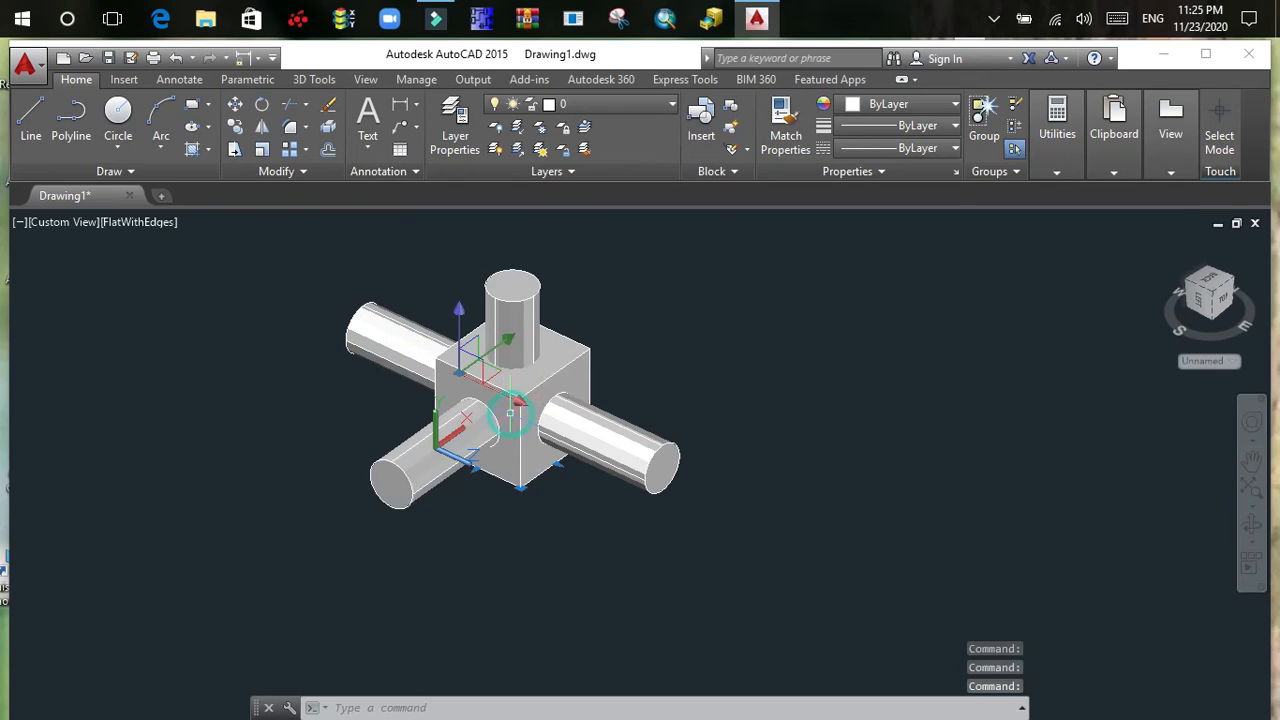
pyautogui.doubleClick(510, 413)
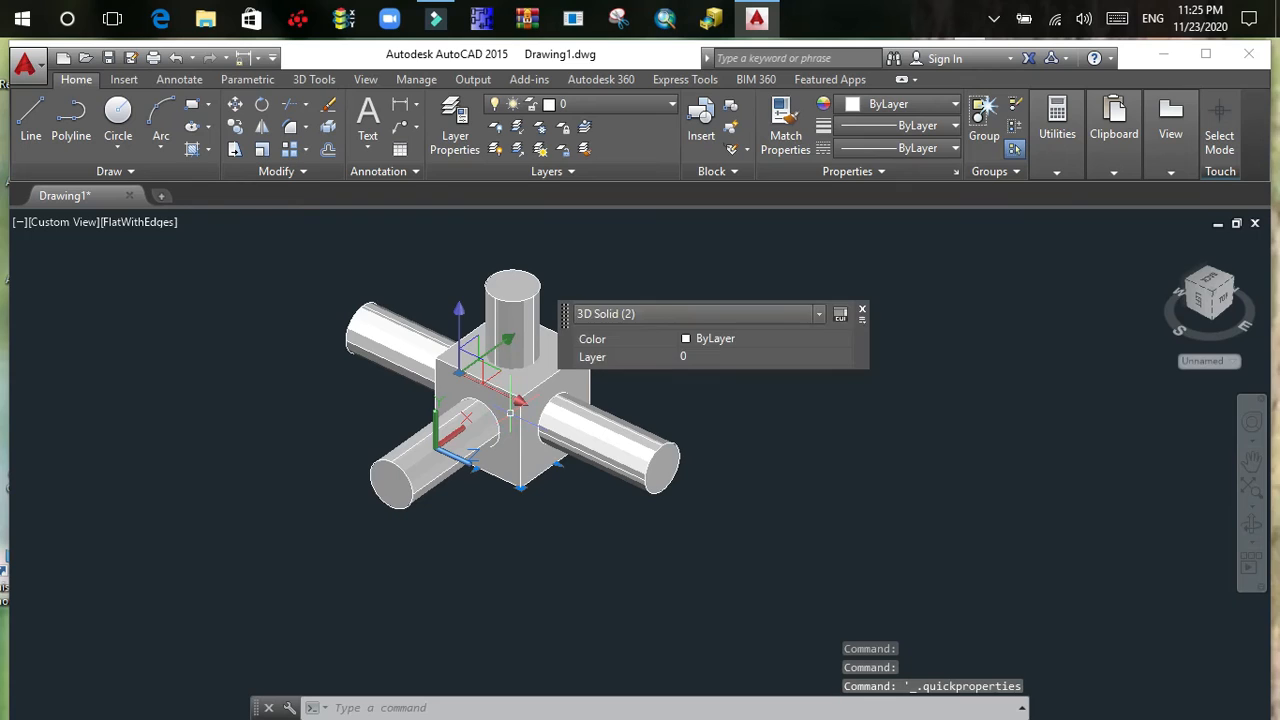
pyautogui.doubleClick(510, 413)
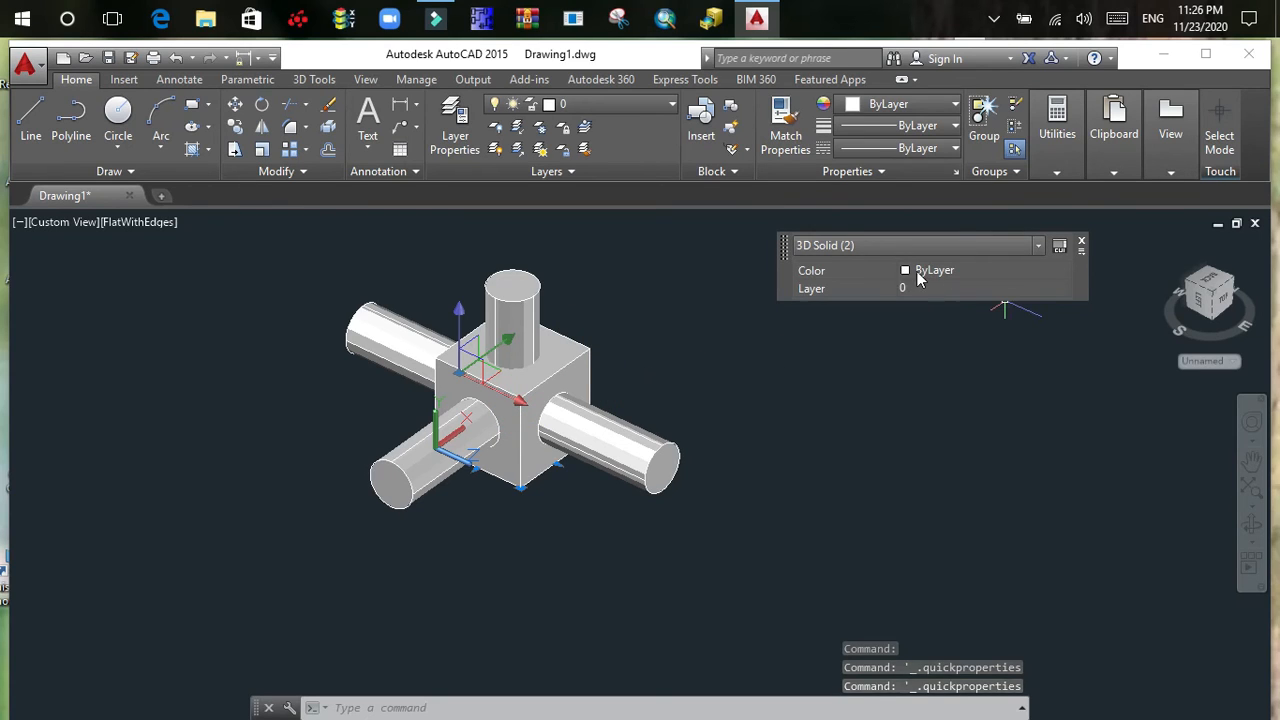
pyautogui.click(916, 271)
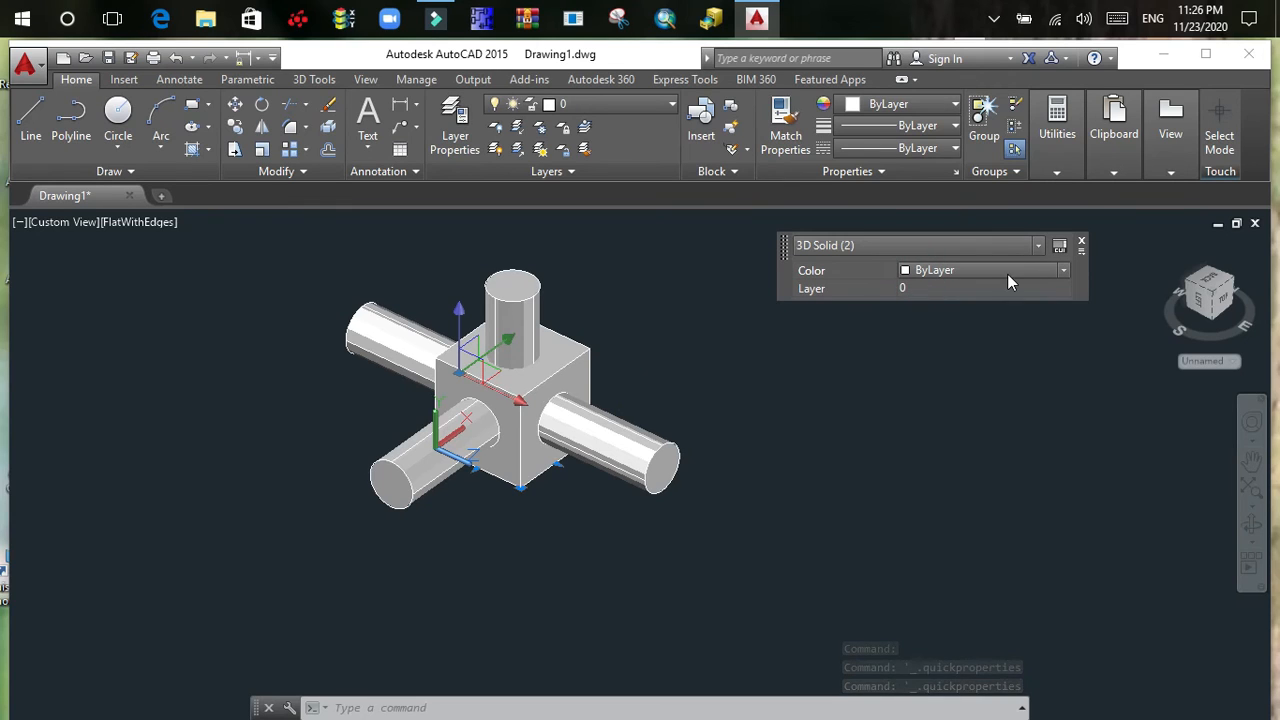
pyautogui.click(1063, 270)
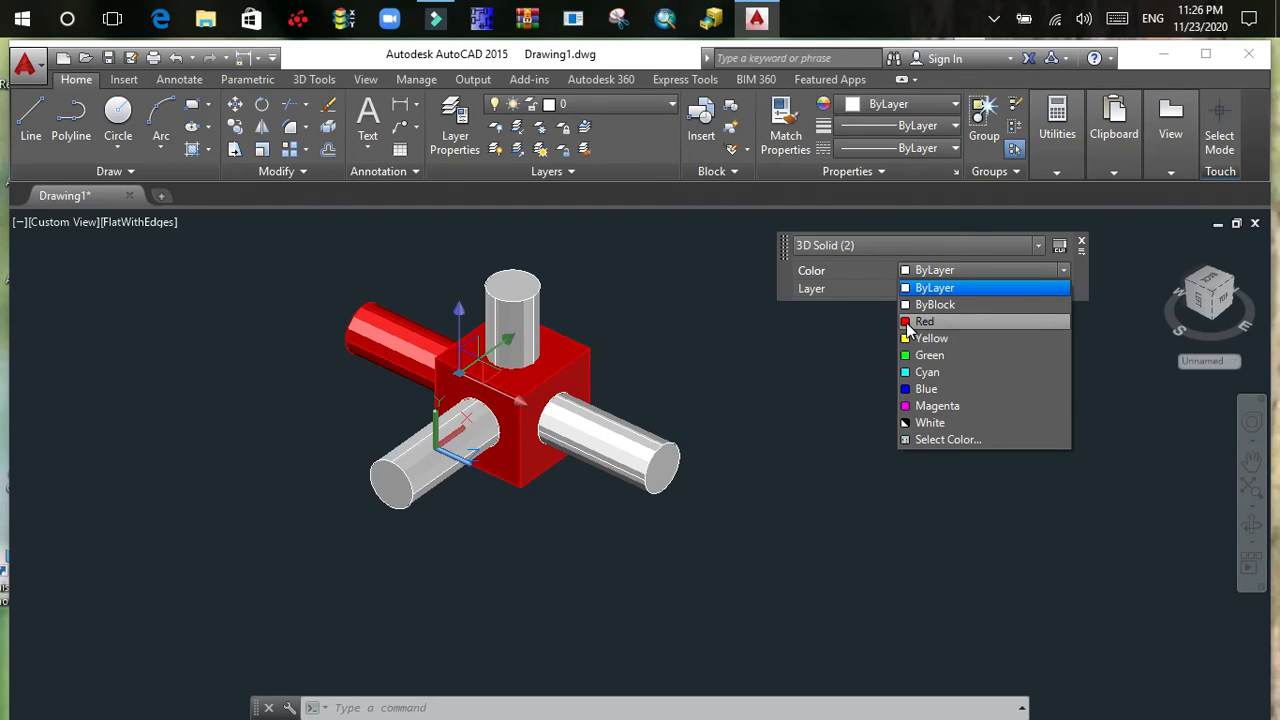
pyautogui.press('Escape')
pyautogui.press('Escape')
pyautogui.click(494, 563)
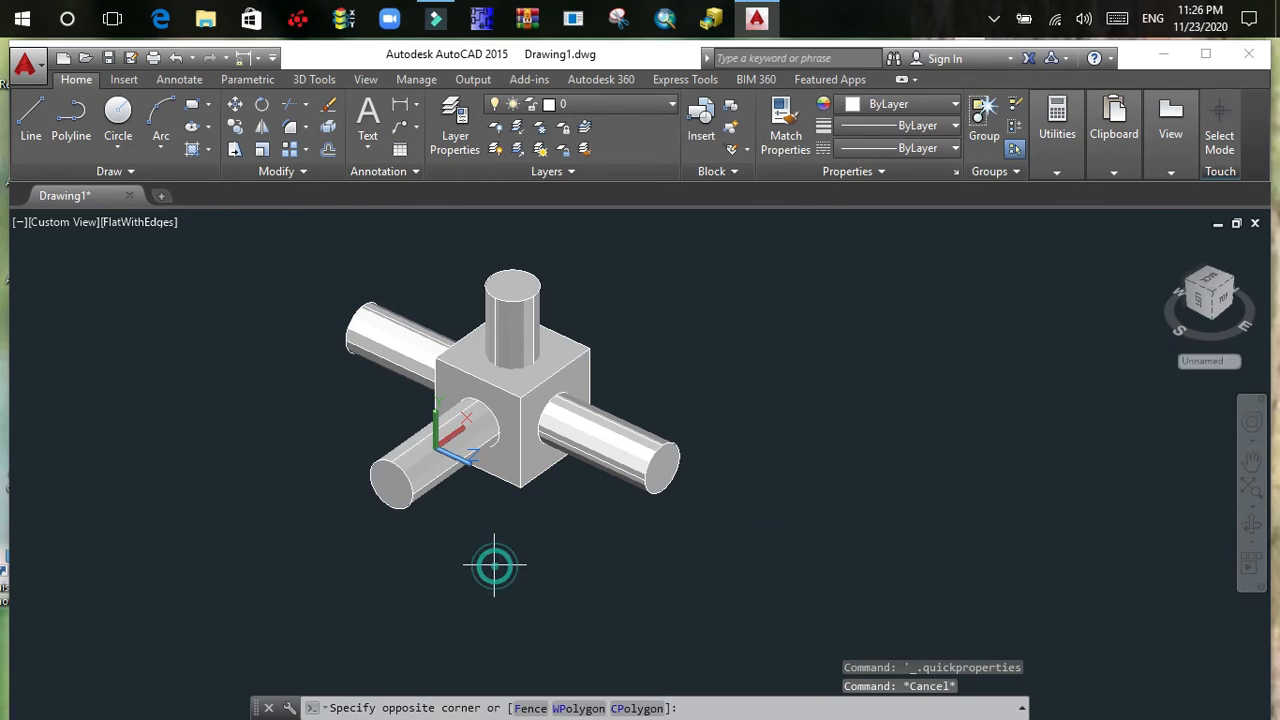
pyautogui.press('Escape')
pyautogui.press('Escape')
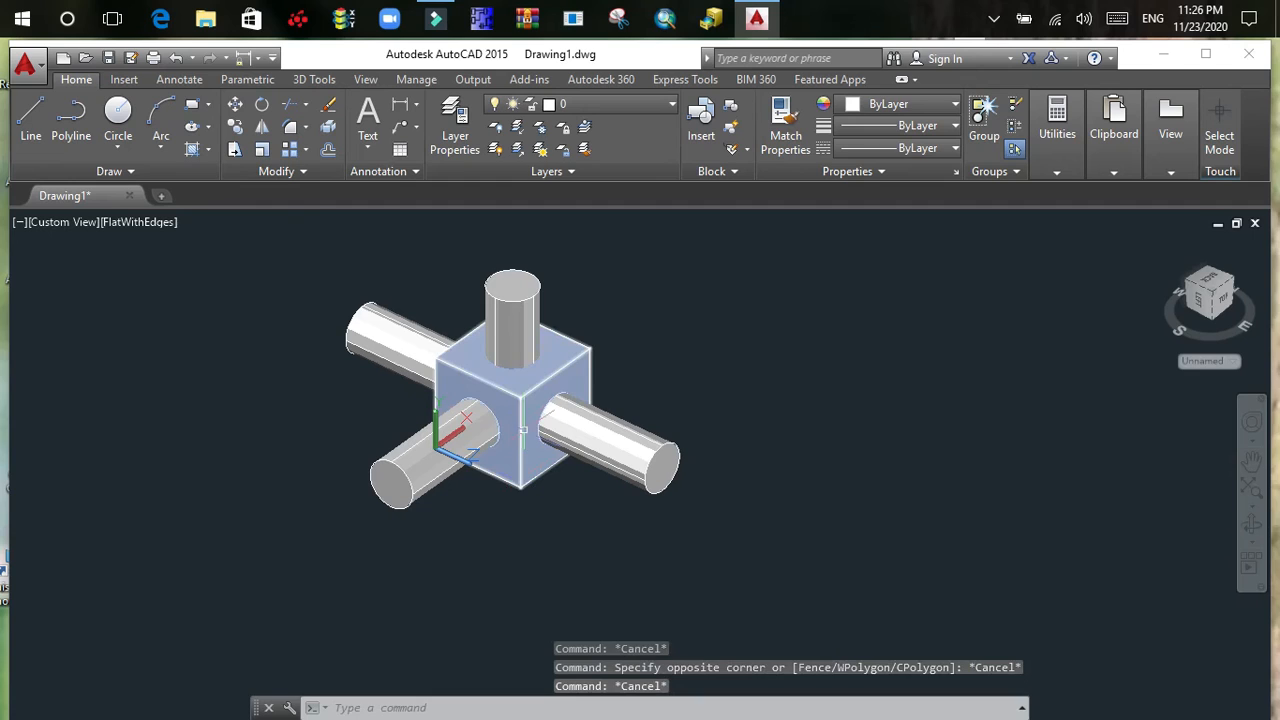
pyautogui.click(524, 413)
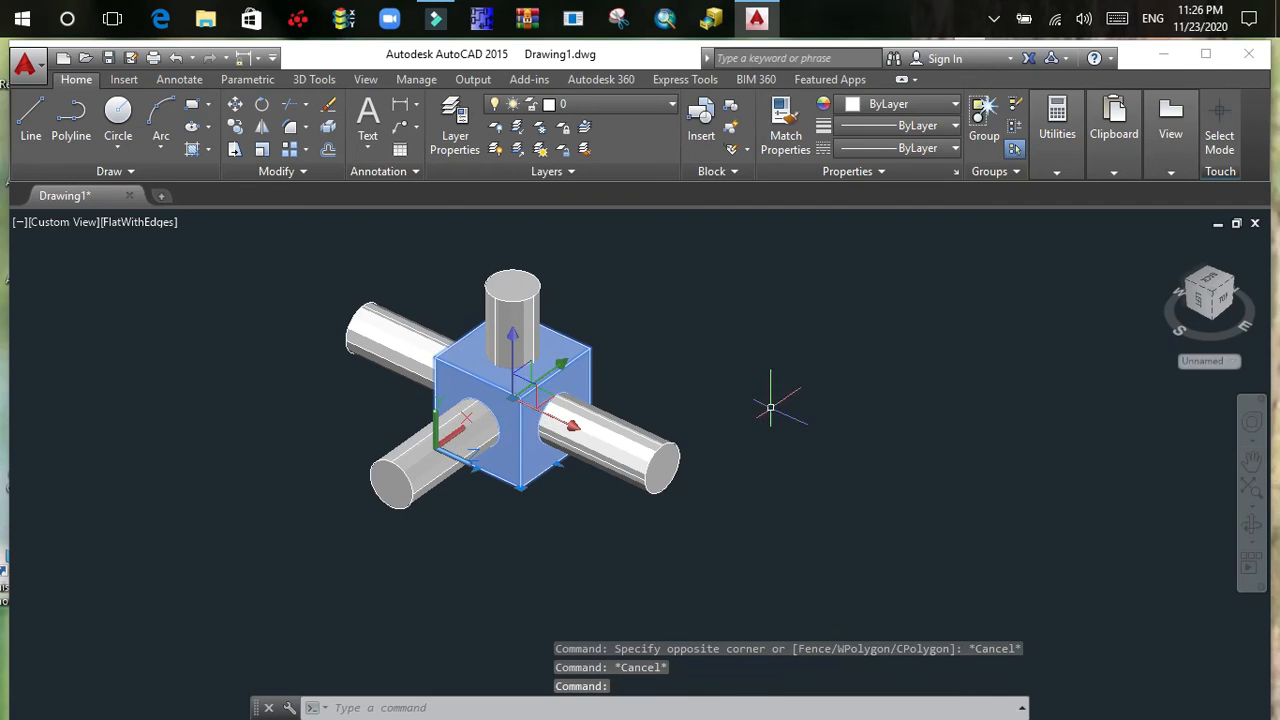
pyautogui.click(763, 381)
pyautogui.click(763, 381)
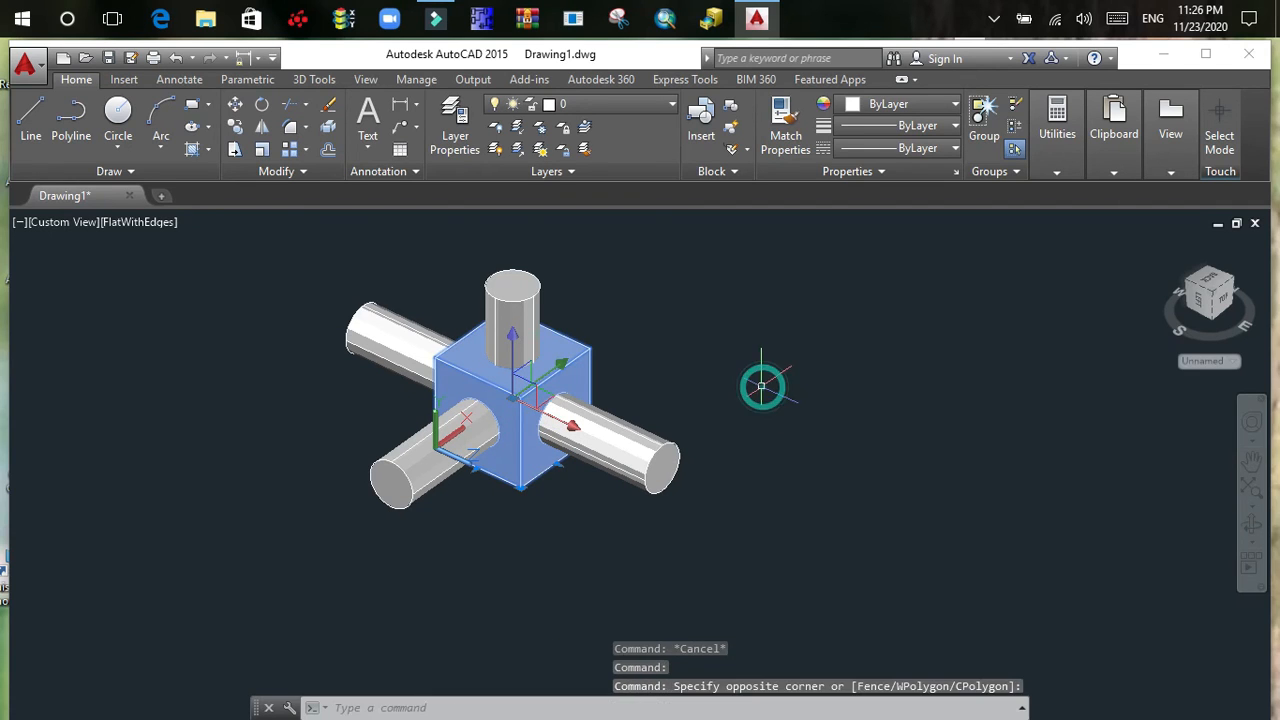
pyautogui.click(687, 379)
pyautogui.click(688, 385)
pyautogui.click(671, 384)
pyautogui.click(610, 381)
pyautogui.click(588, 380)
pyautogui.click(586, 380)
pyautogui.doubleClick(586, 380)
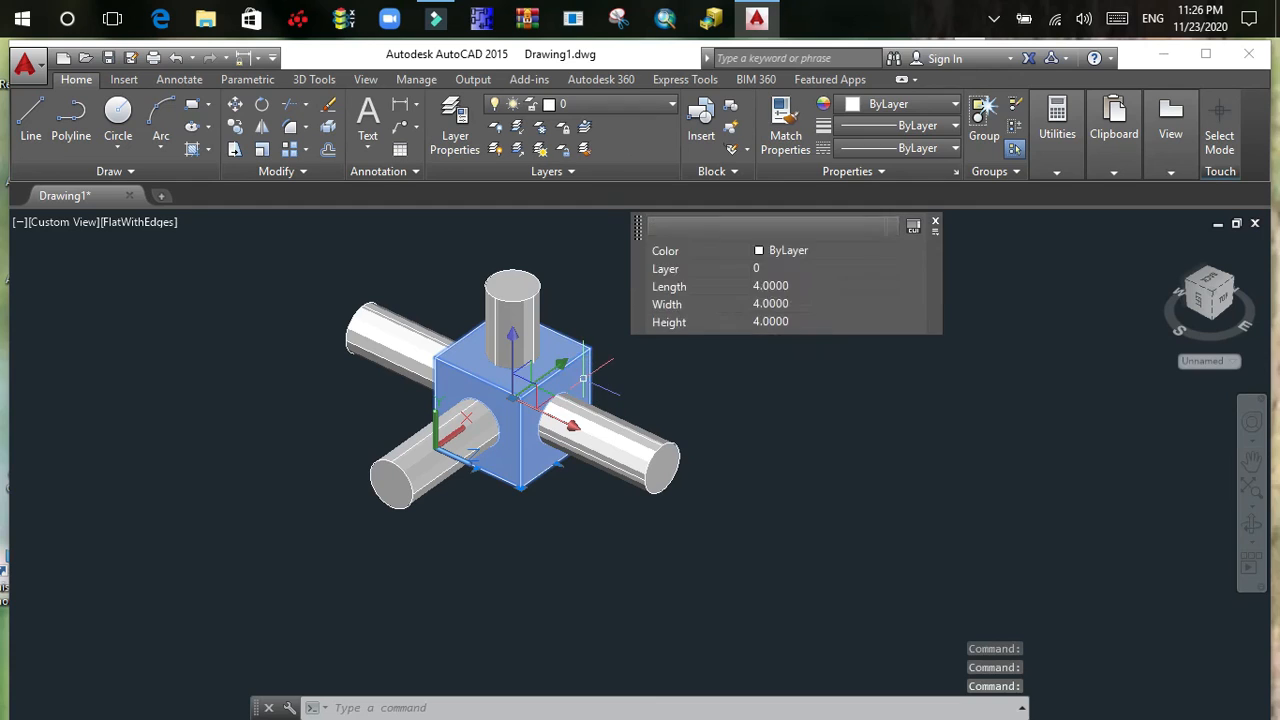
pyautogui.press('Escape')
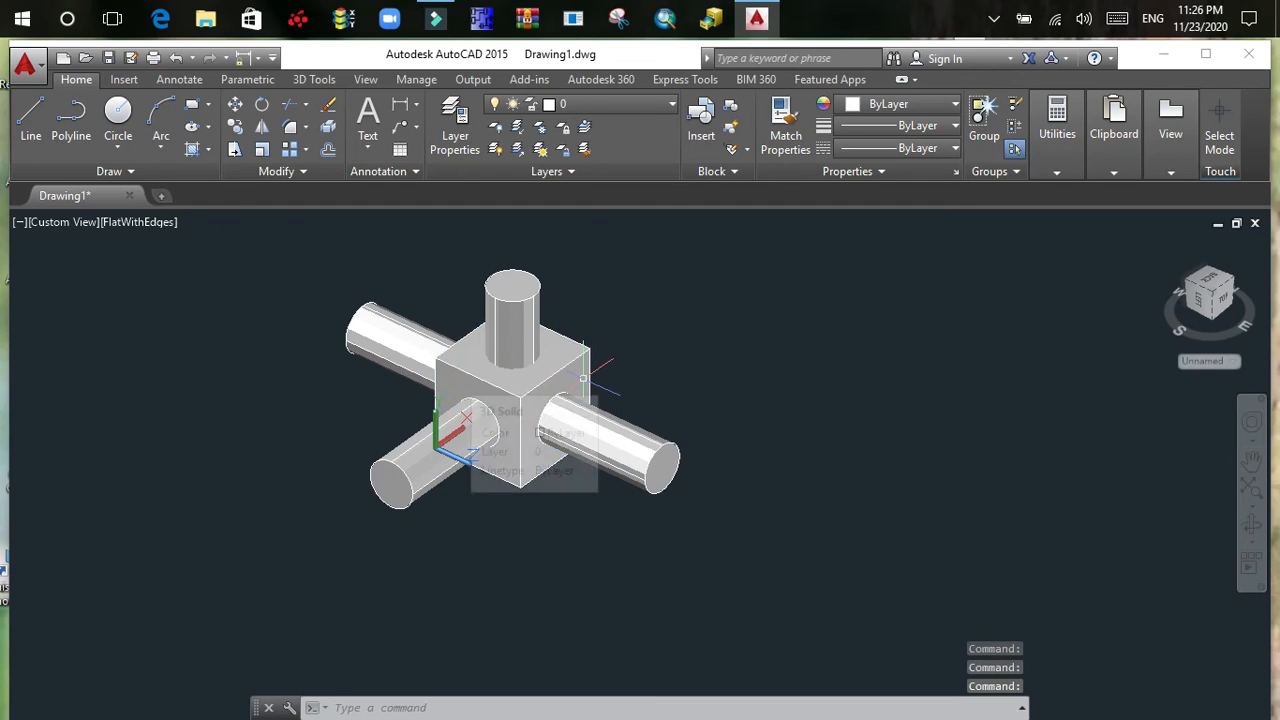
# - Set the box's color to Red in its quick properties and clear the selection
pyautogui.click(583, 378)
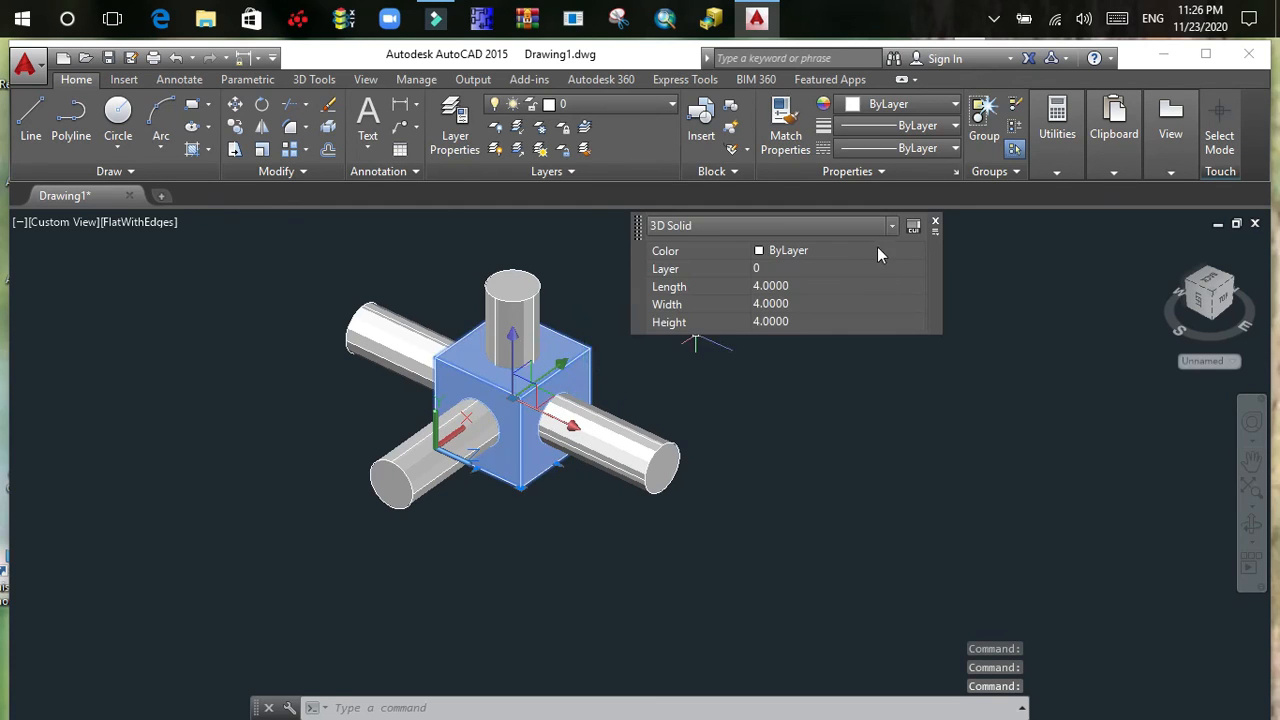
pyautogui.click(808, 249)
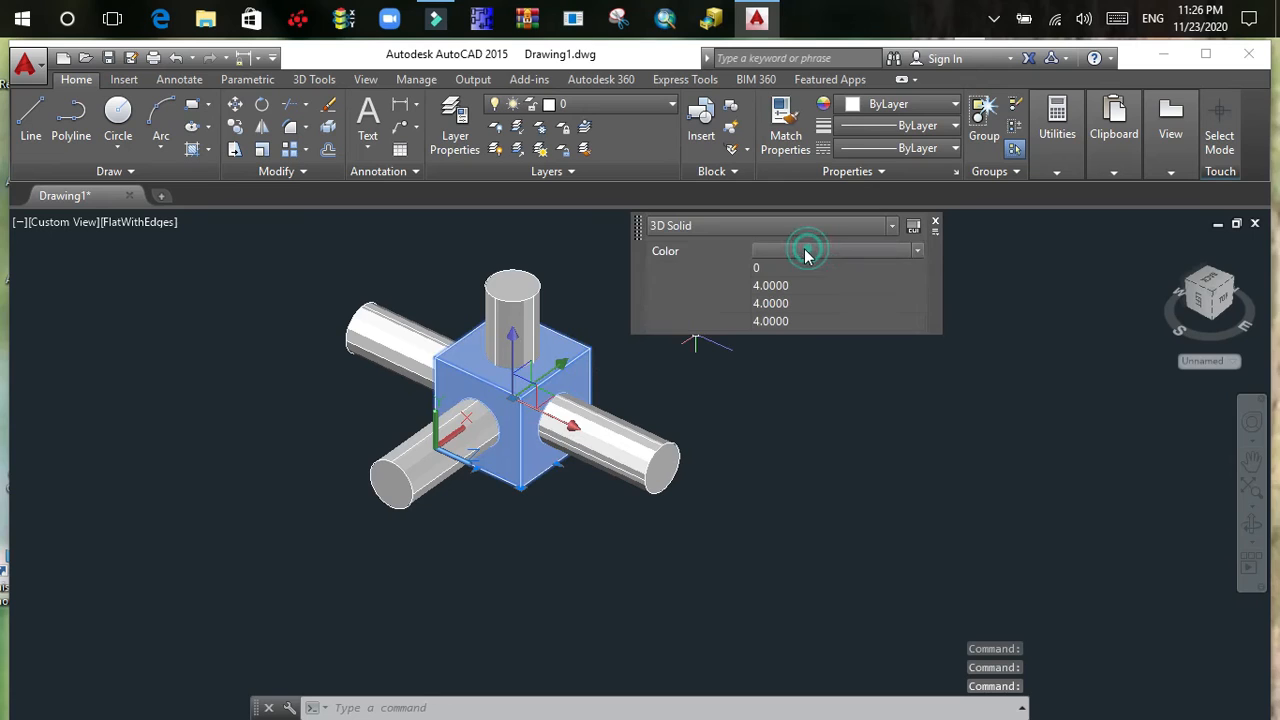
pyautogui.click(917, 250)
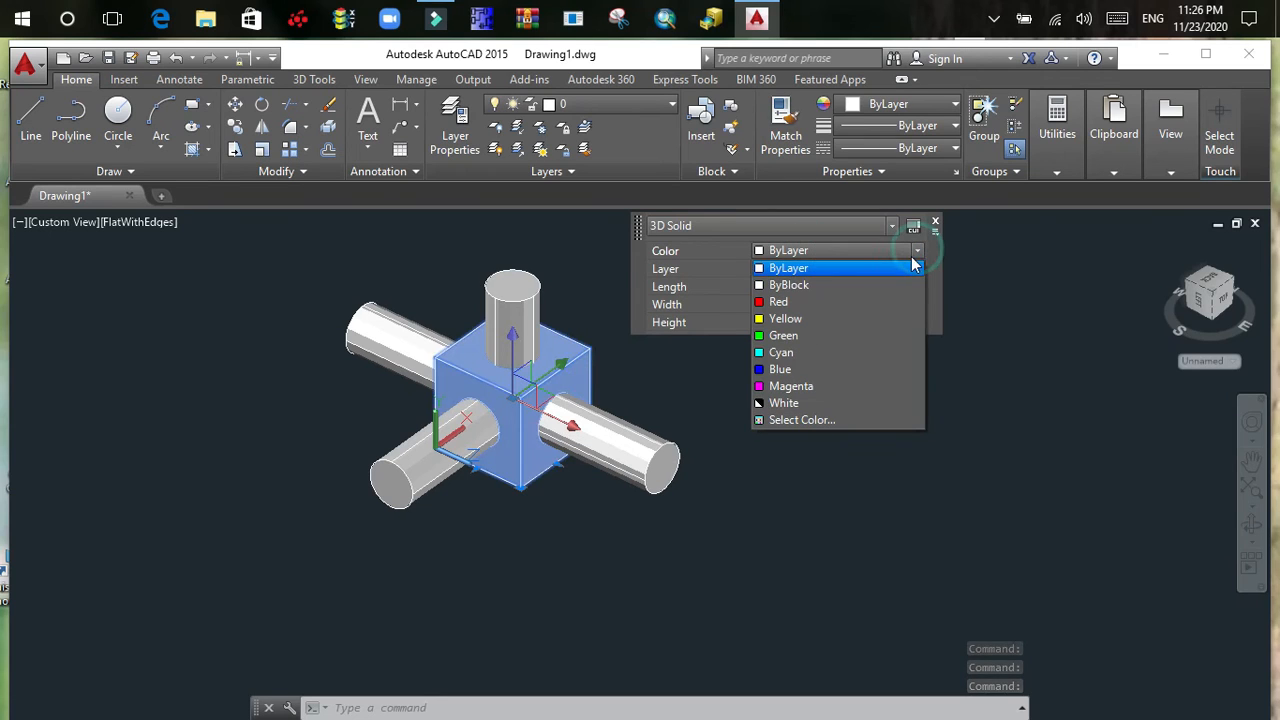
pyautogui.click(775, 303)
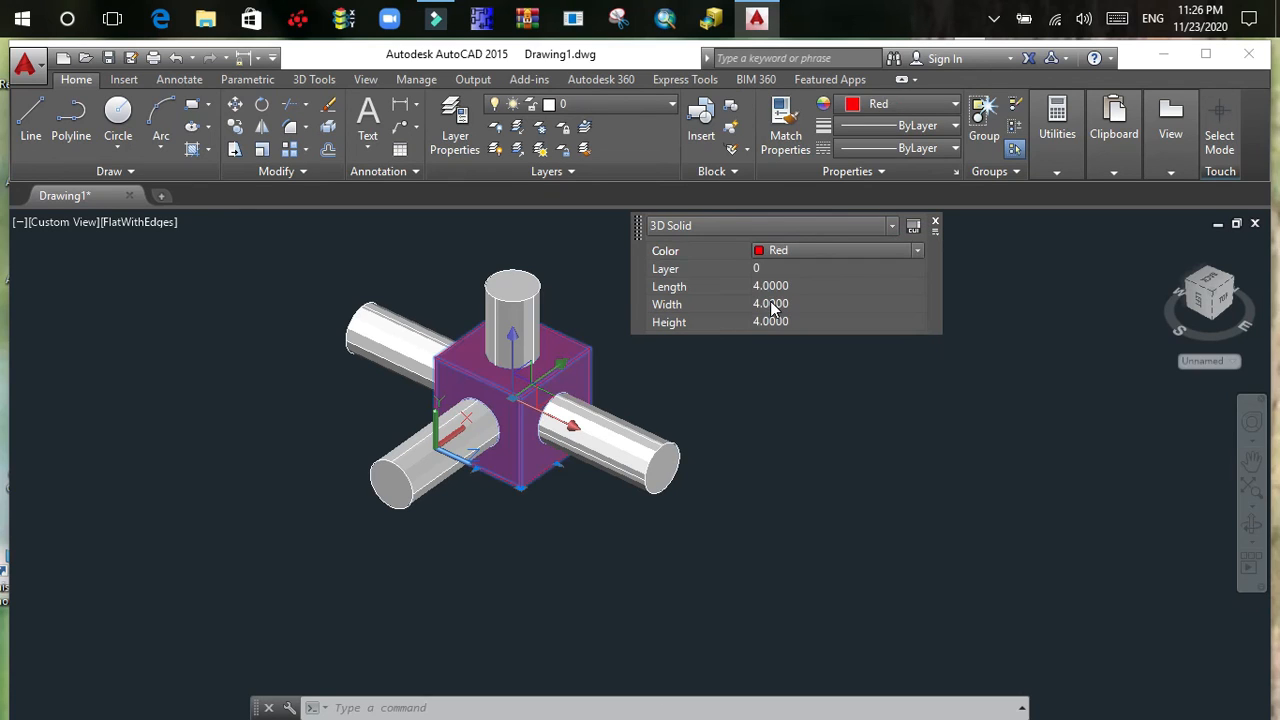
pyautogui.click(644, 410)
pyautogui.click(644, 410)
pyautogui.click(934, 222)
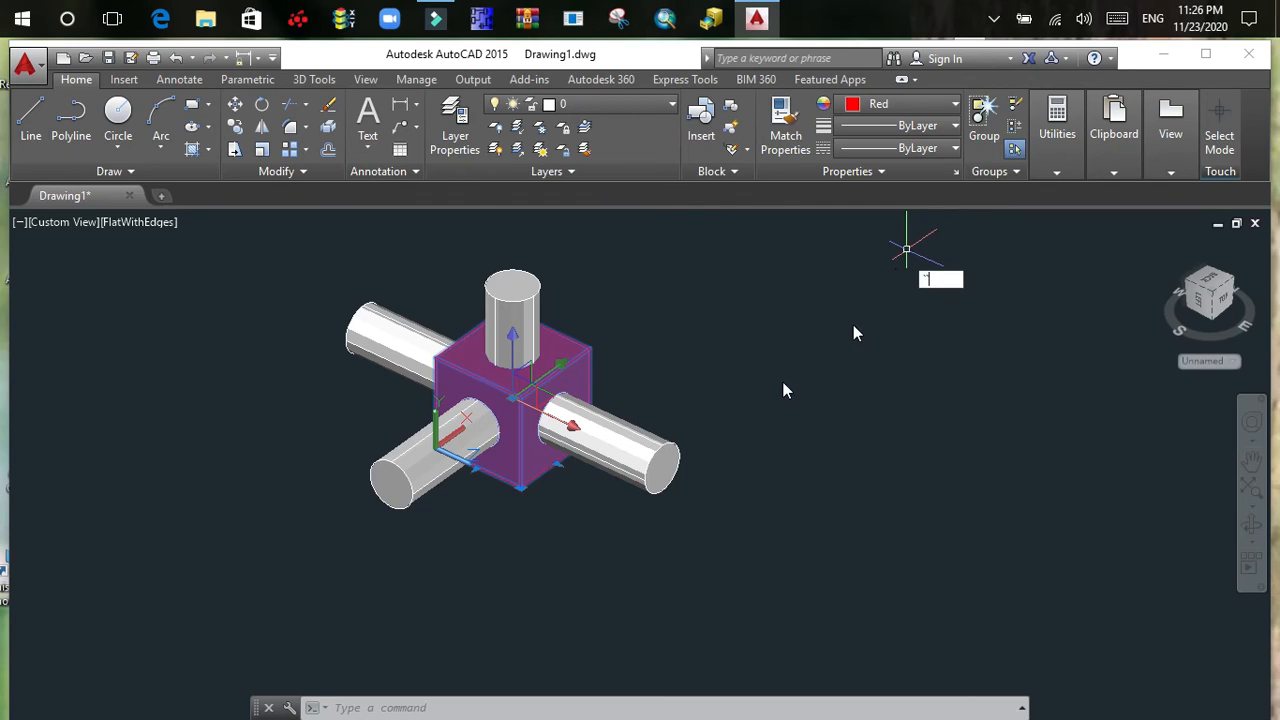
pyautogui.press('Escape')
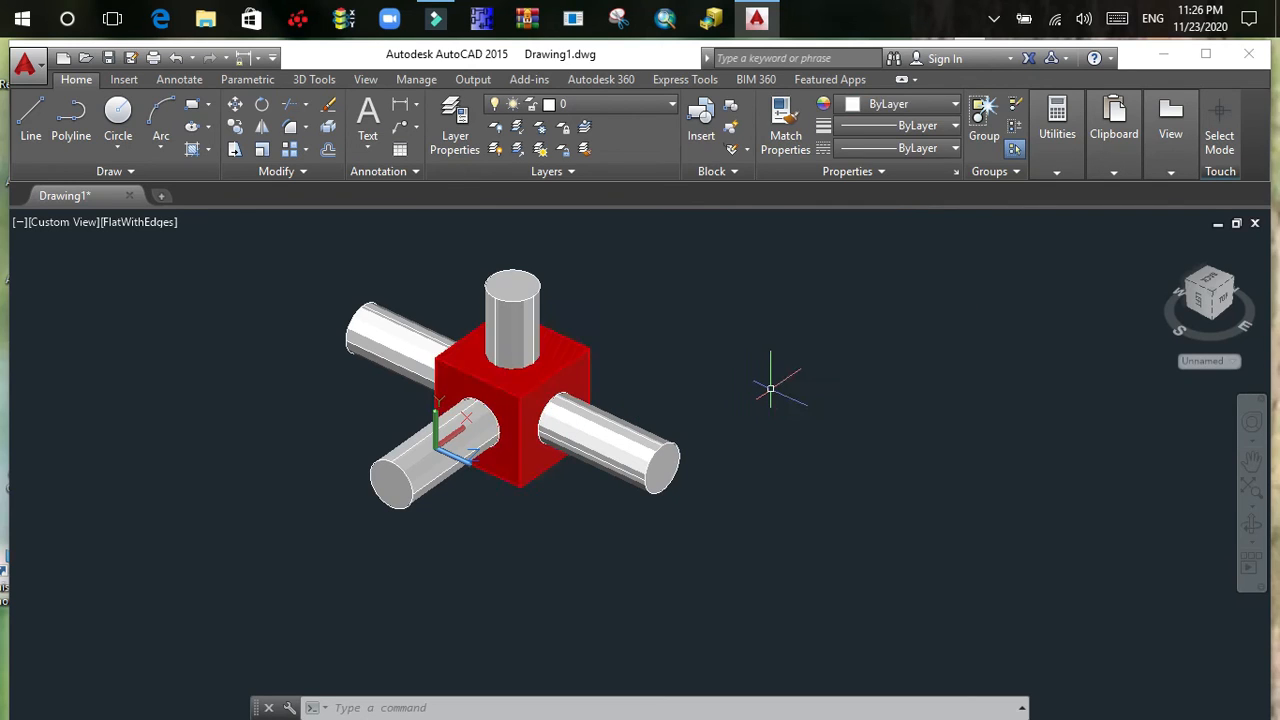
pyautogui.click(636, 462)
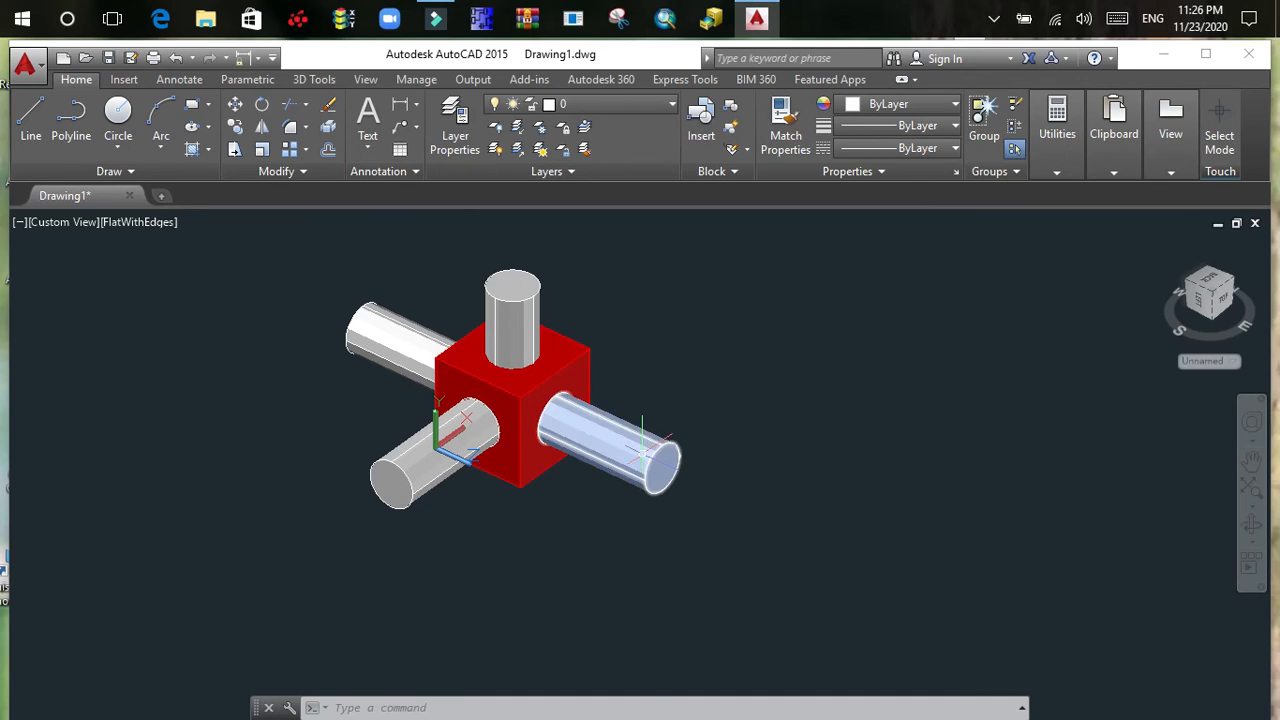
pyautogui.click(634, 450)
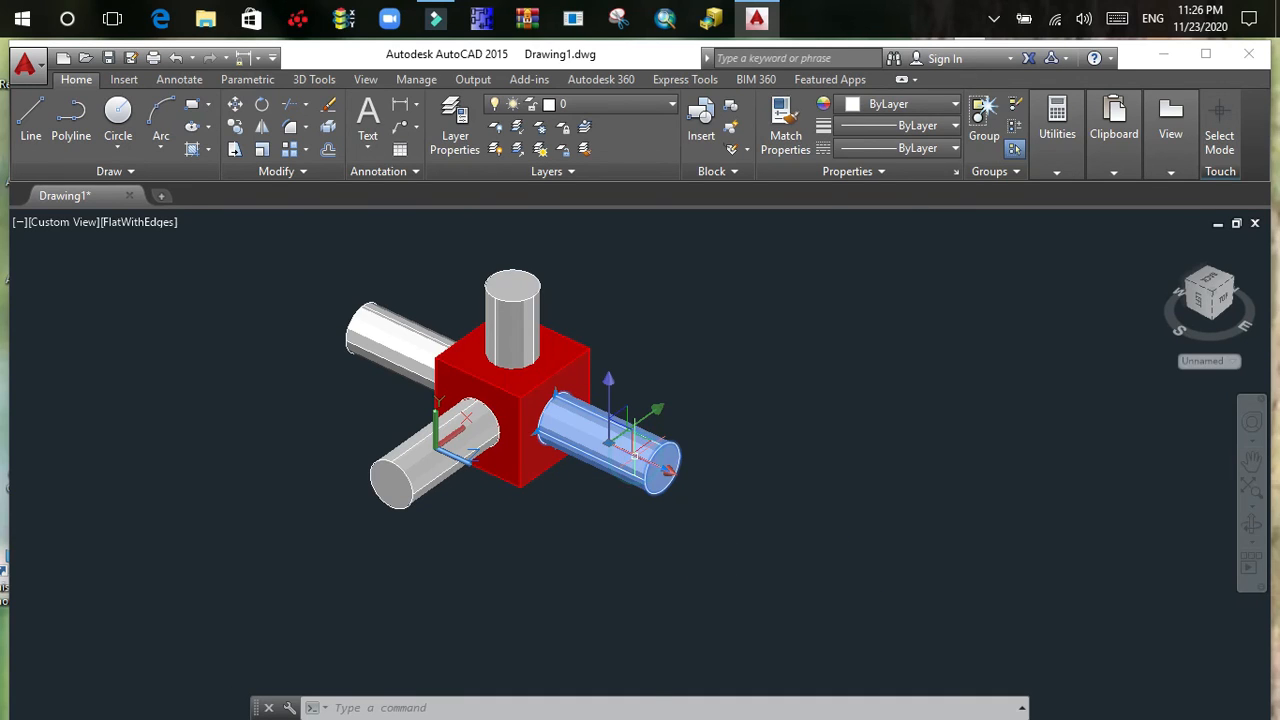
pyautogui.click(712, 398)
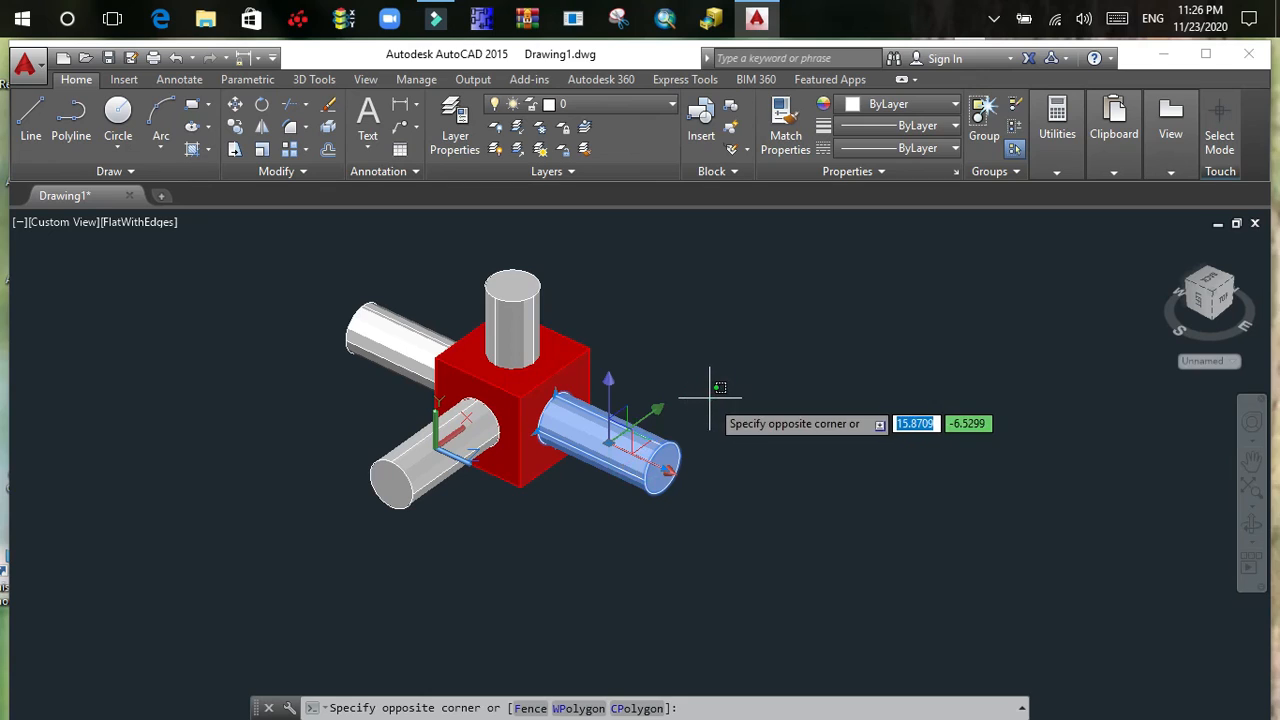
pyautogui.click(709, 395)
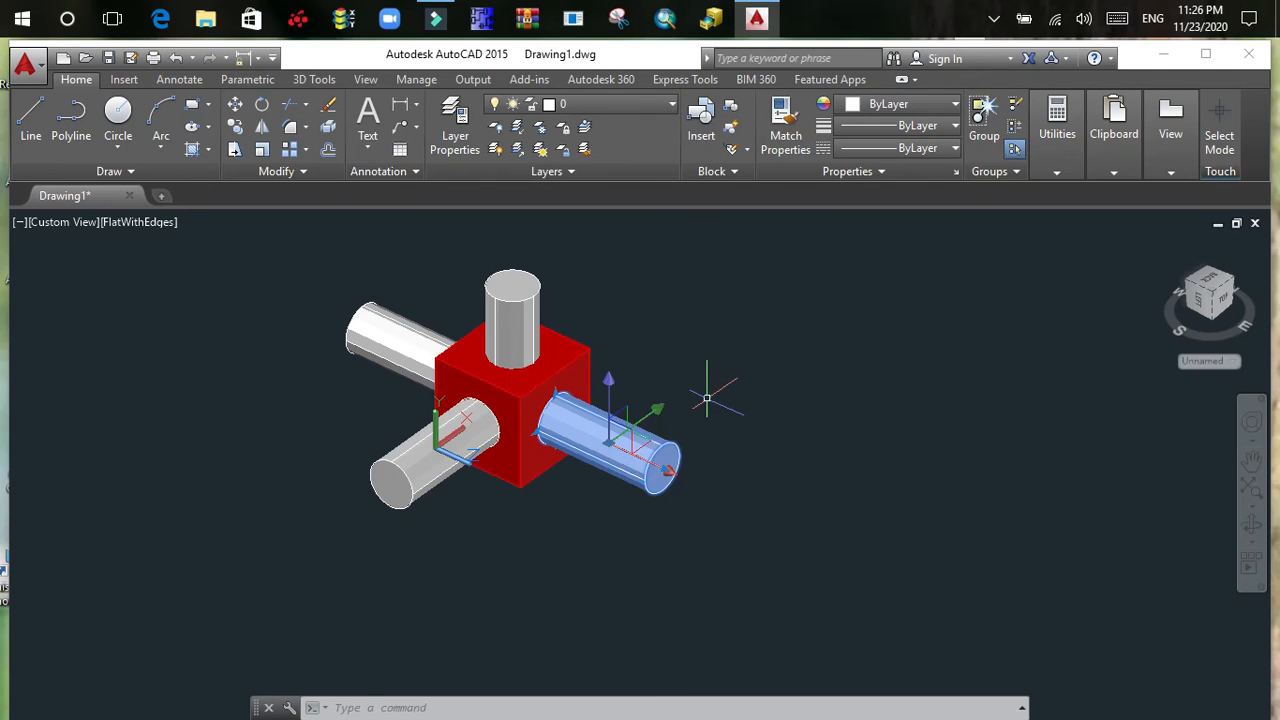
pyautogui.click(708, 397)
pyautogui.click(695, 398)
pyautogui.click(696, 399)
pyautogui.click(695, 399)
pyautogui.moveTo(688, 402)
pyautogui.mouseDown()
pyautogui.moveTo(644, 668)
pyautogui.moveTo(686, 400)
pyautogui.moveTo(671, 409)
pyautogui.mouseUp()
pyautogui.click(671, 409)
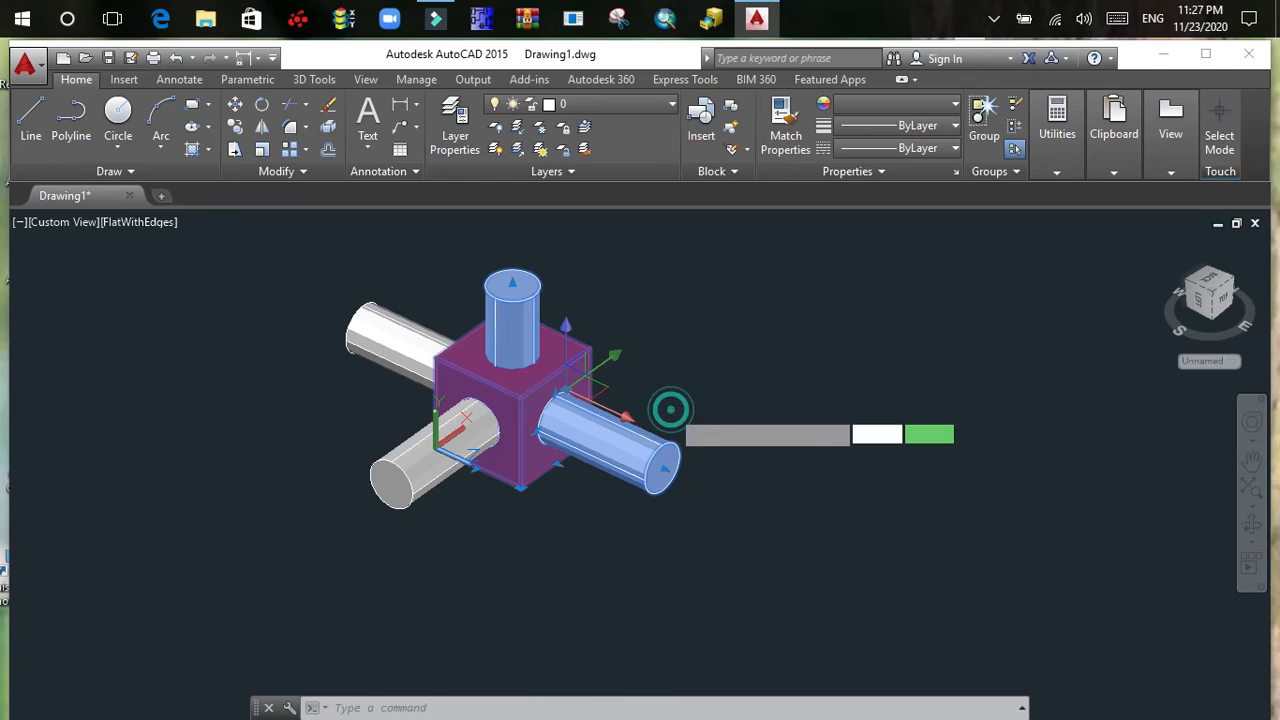
pyautogui.click(690, 355)
pyautogui.click(694, 363)
pyautogui.click(694, 363)
pyautogui.click(694, 368)
pyautogui.click(694, 365)
pyautogui.click(692, 366)
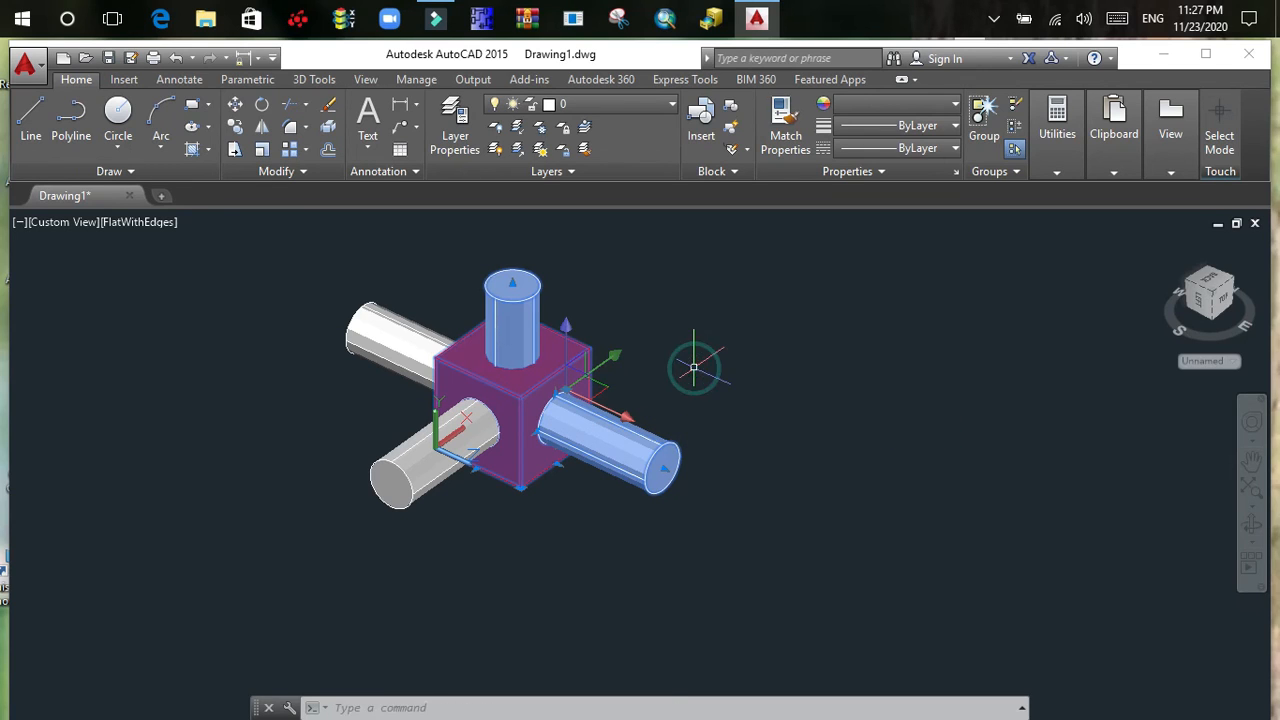
pyautogui.click(694, 368)
pyautogui.click(694, 368)
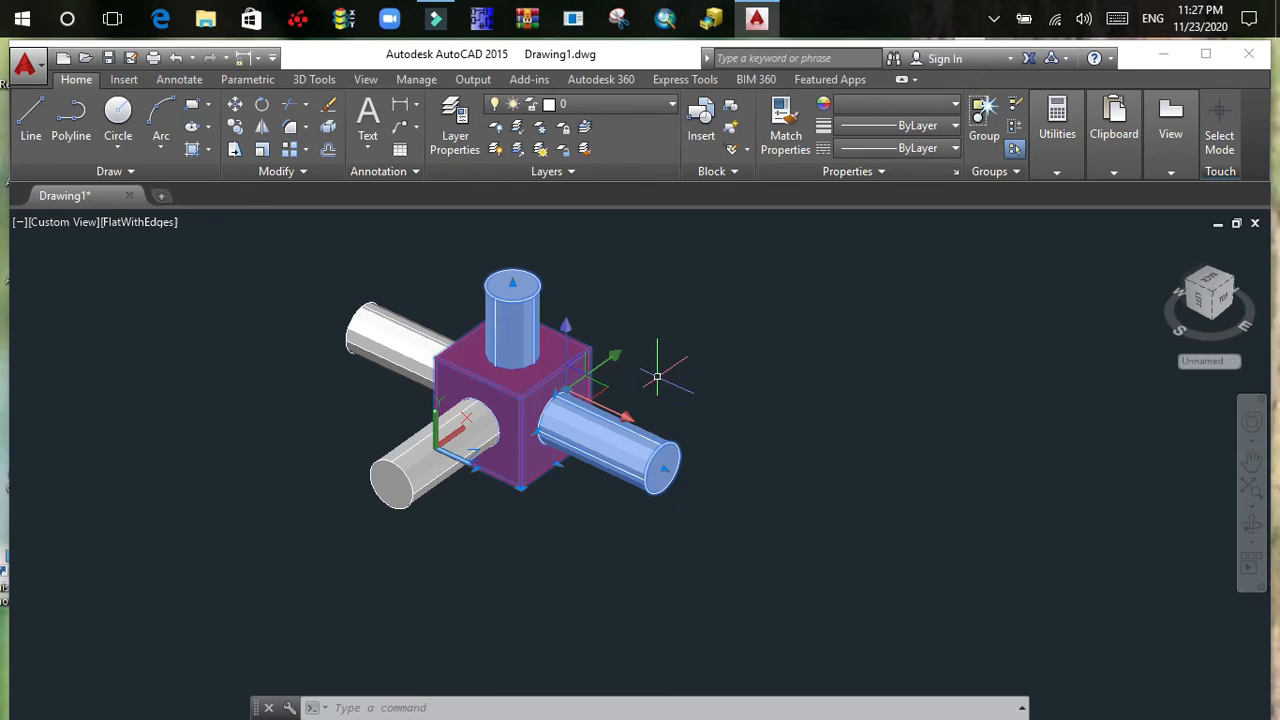
pyautogui.click(657, 377)
pyautogui.click(657, 374)
pyautogui.click(655, 378)
pyautogui.click(652, 382)
pyautogui.click(645, 412)
pyautogui.click(641, 410)
pyautogui.click(660, 382)
pyautogui.click(666, 373)
pyautogui.press('Escape')
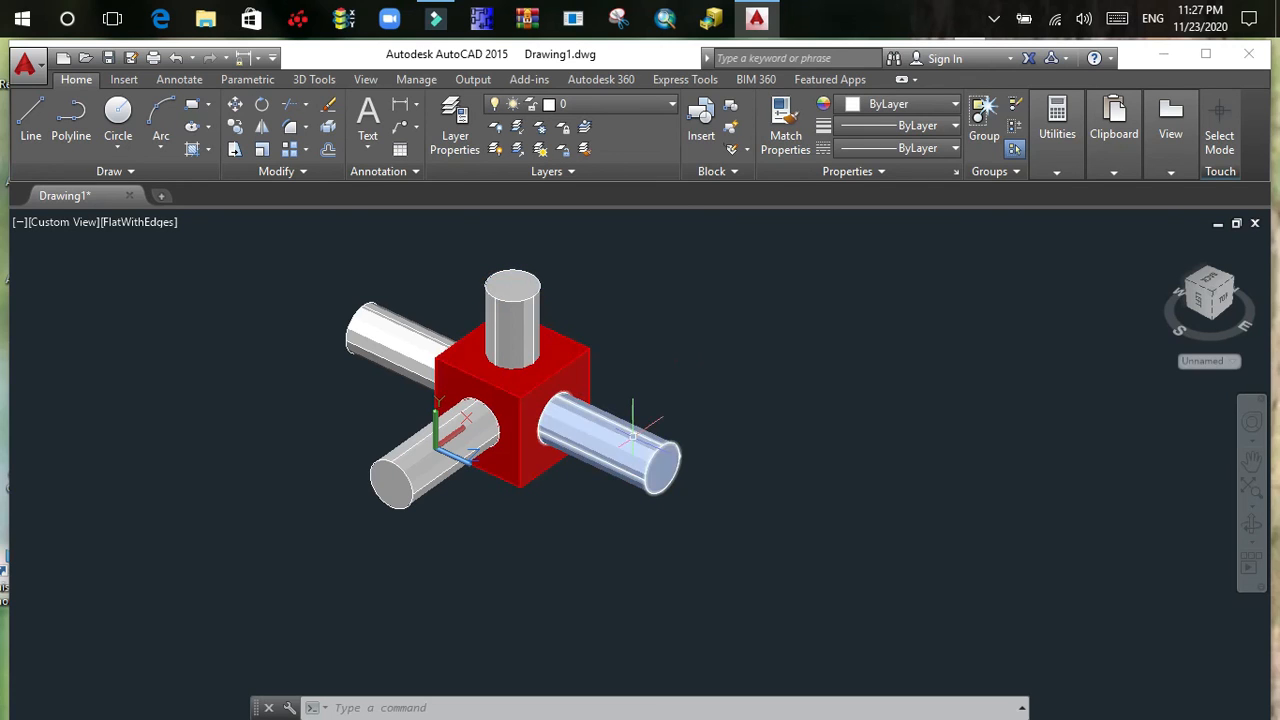
pyautogui.click(635, 445)
pyautogui.click(713, 381)
pyautogui.click(711, 381)
pyautogui.click(708, 385)
pyautogui.click(707, 384)
pyautogui.click(704, 381)
pyautogui.click(703, 380)
pyautogui.click(705, 383)
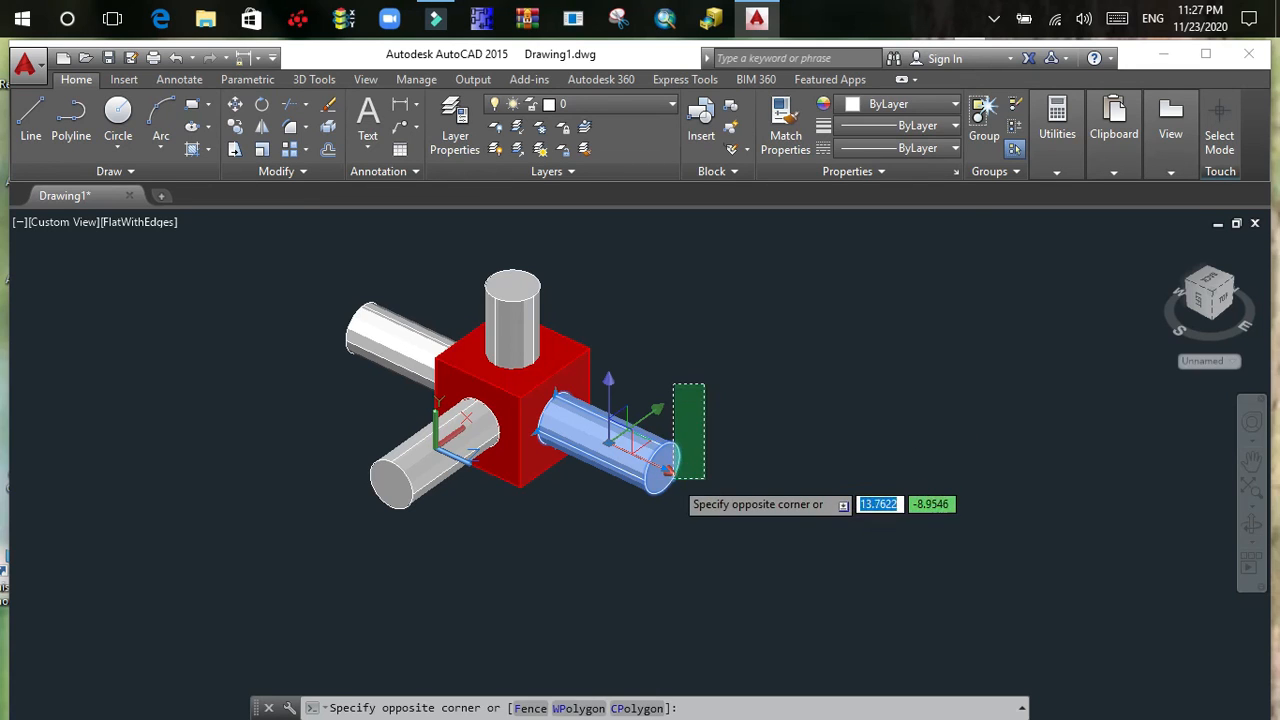
pyautogui.click(673, 482)
pyautogui.press('Escape')
pyautogui.click(657, 432)
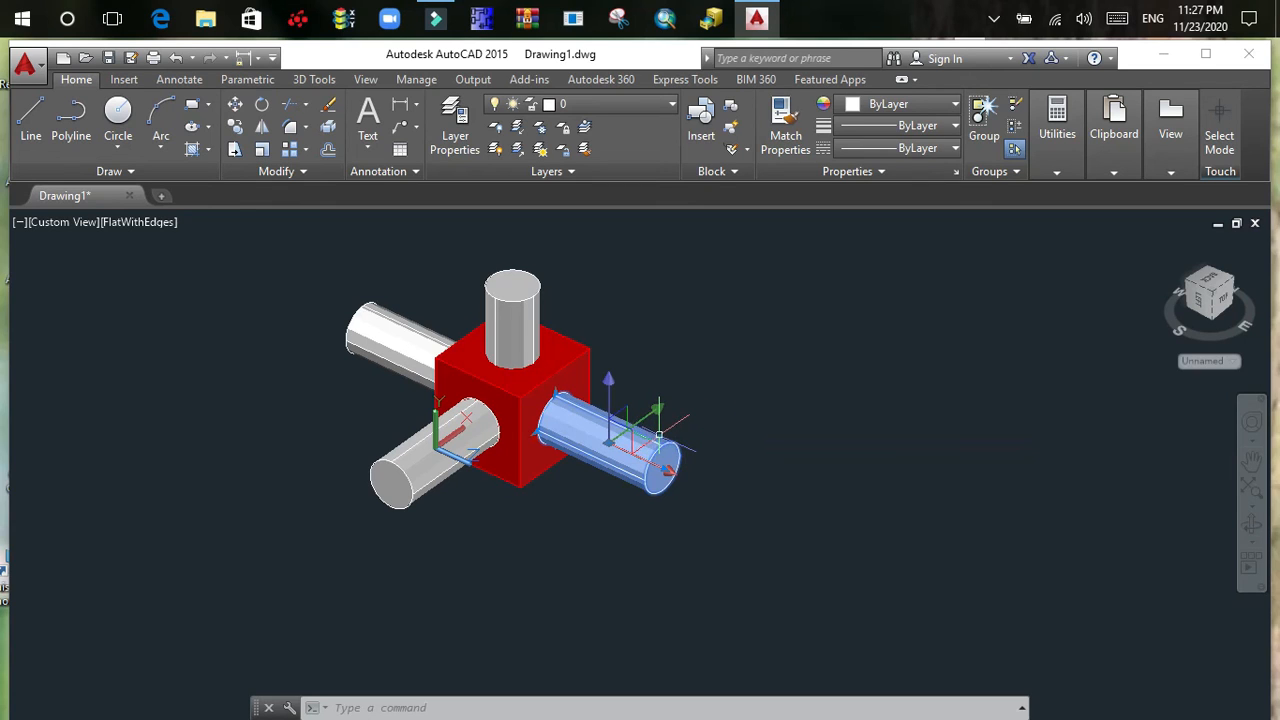
pyautogui.press('Escape')
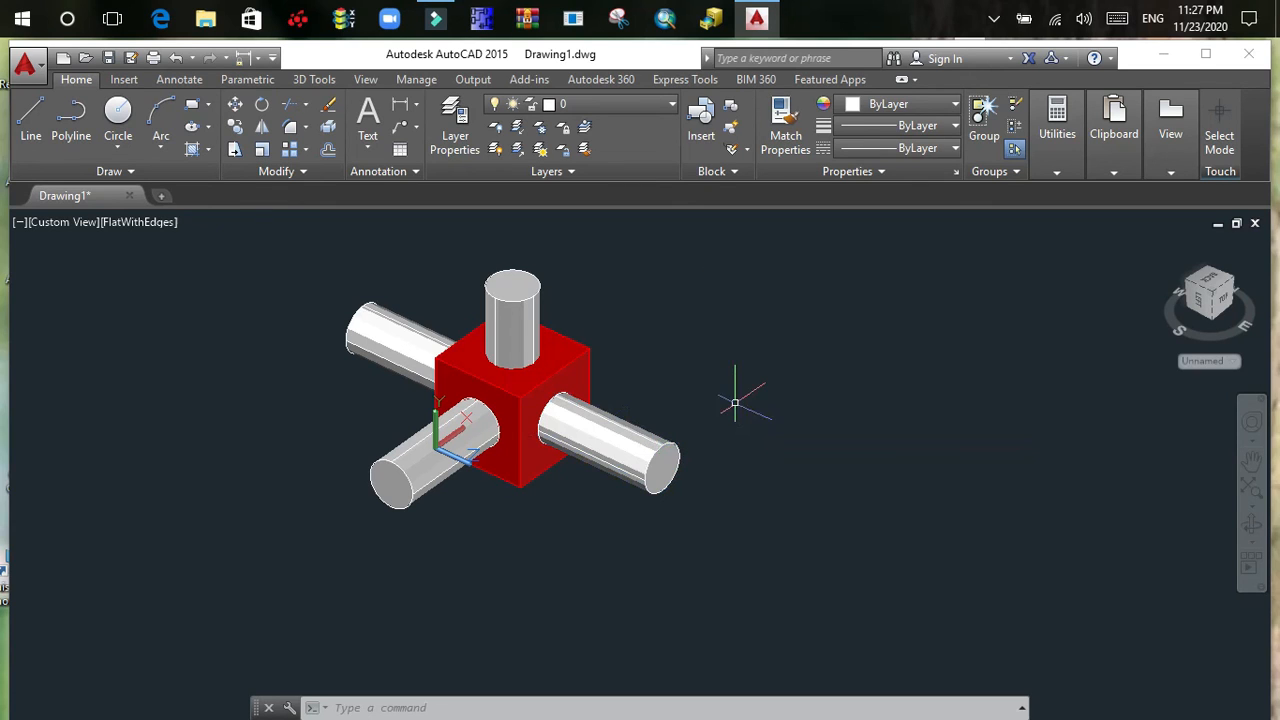
# - Set the right-face cylinder's color to Blue in its quick properties and clear the selection
pyautogui.click(652, 440)
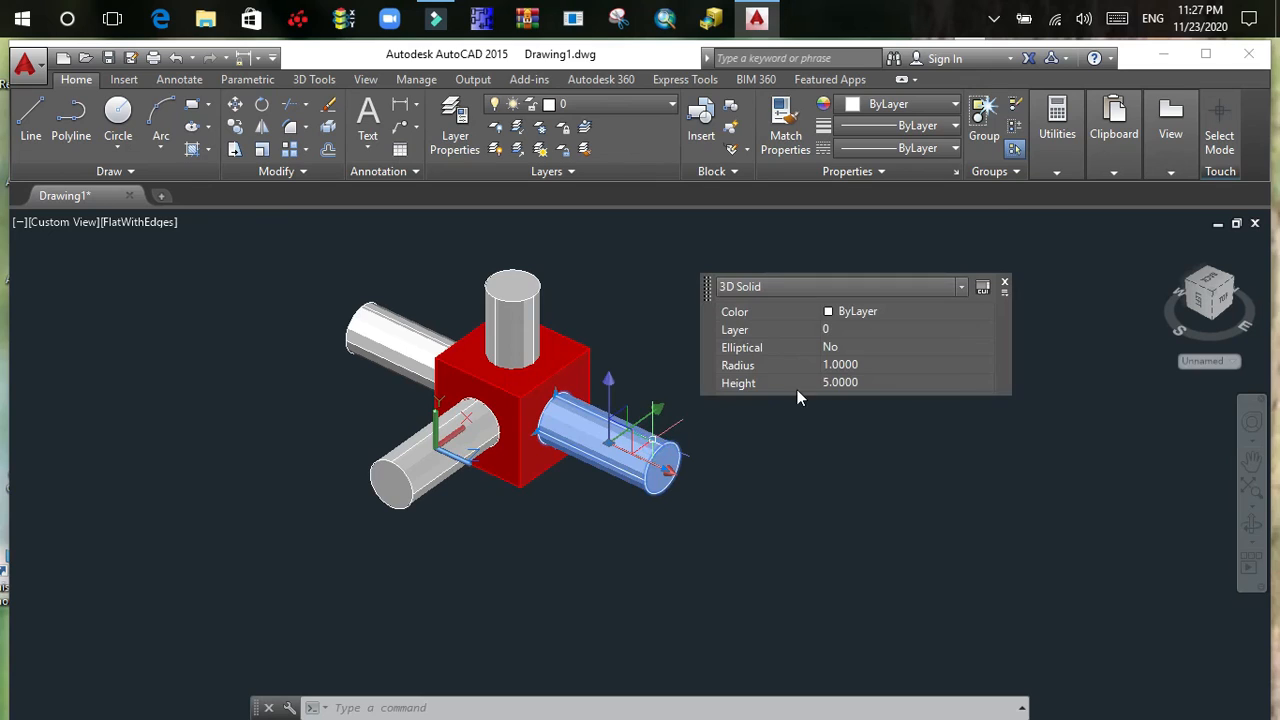
pyautogui.click(860, 311)
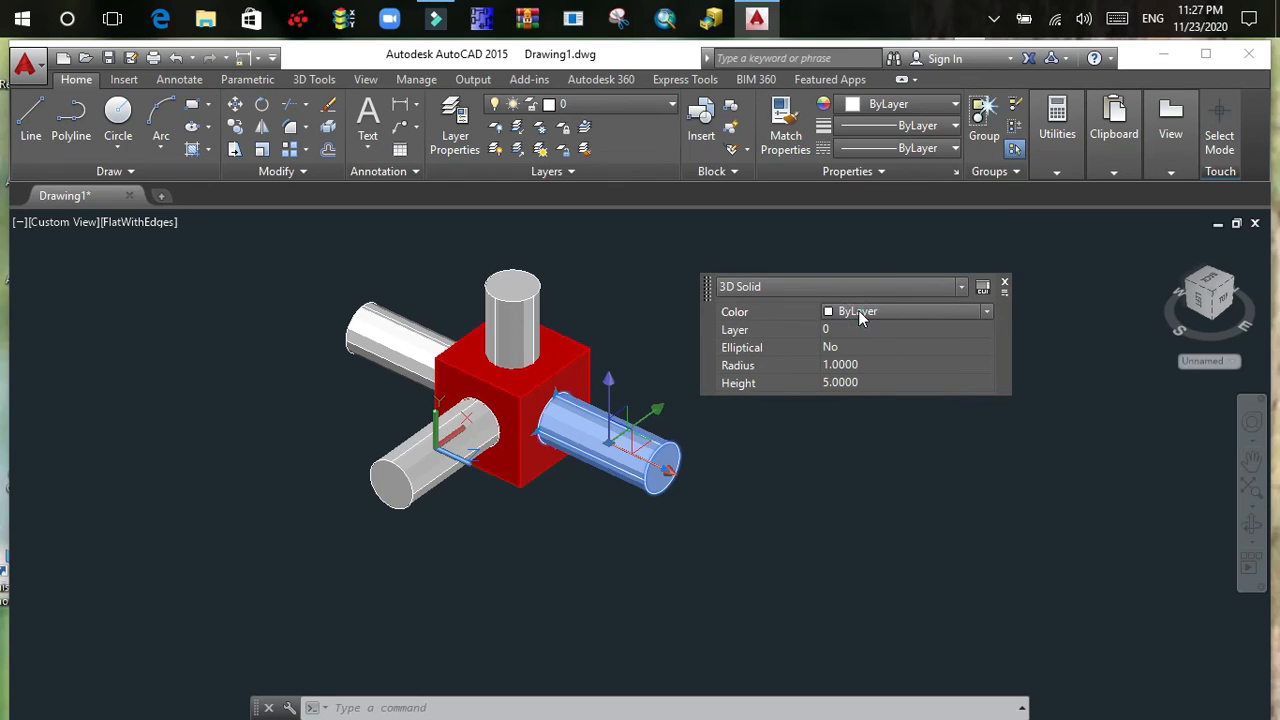
pyautogui.click(986, 312)
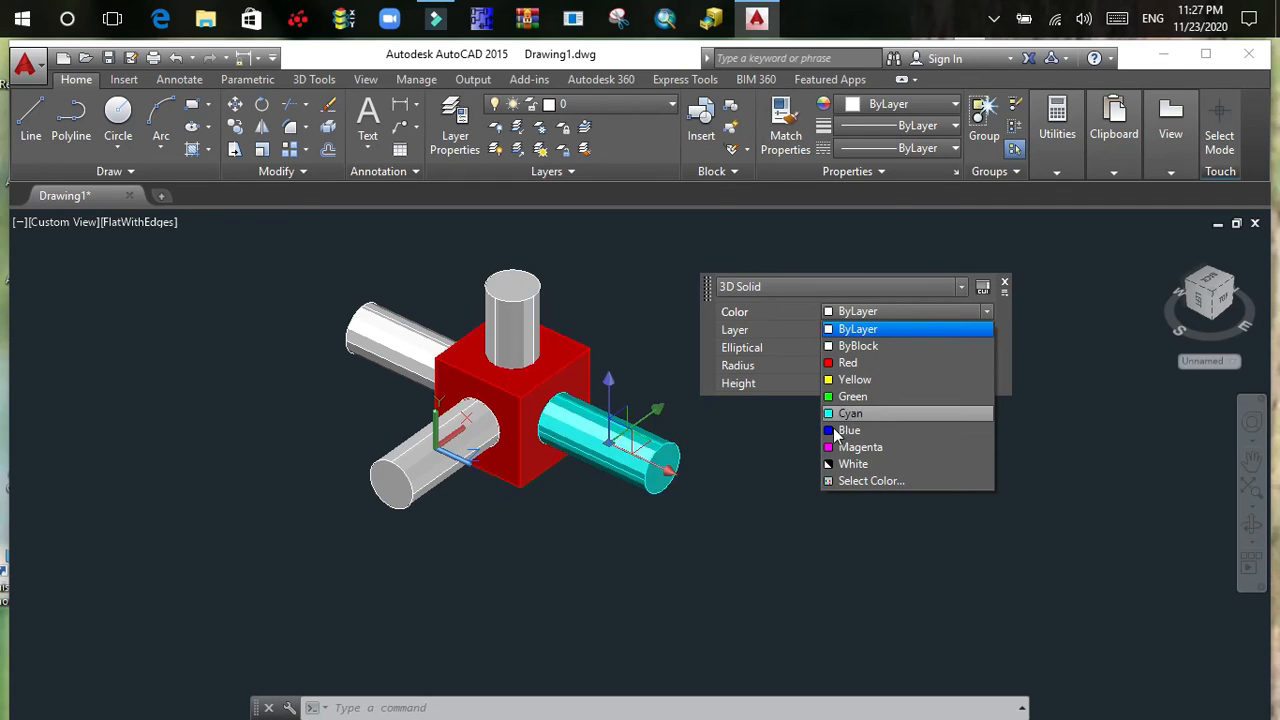
pyautogui.click(834, 431)
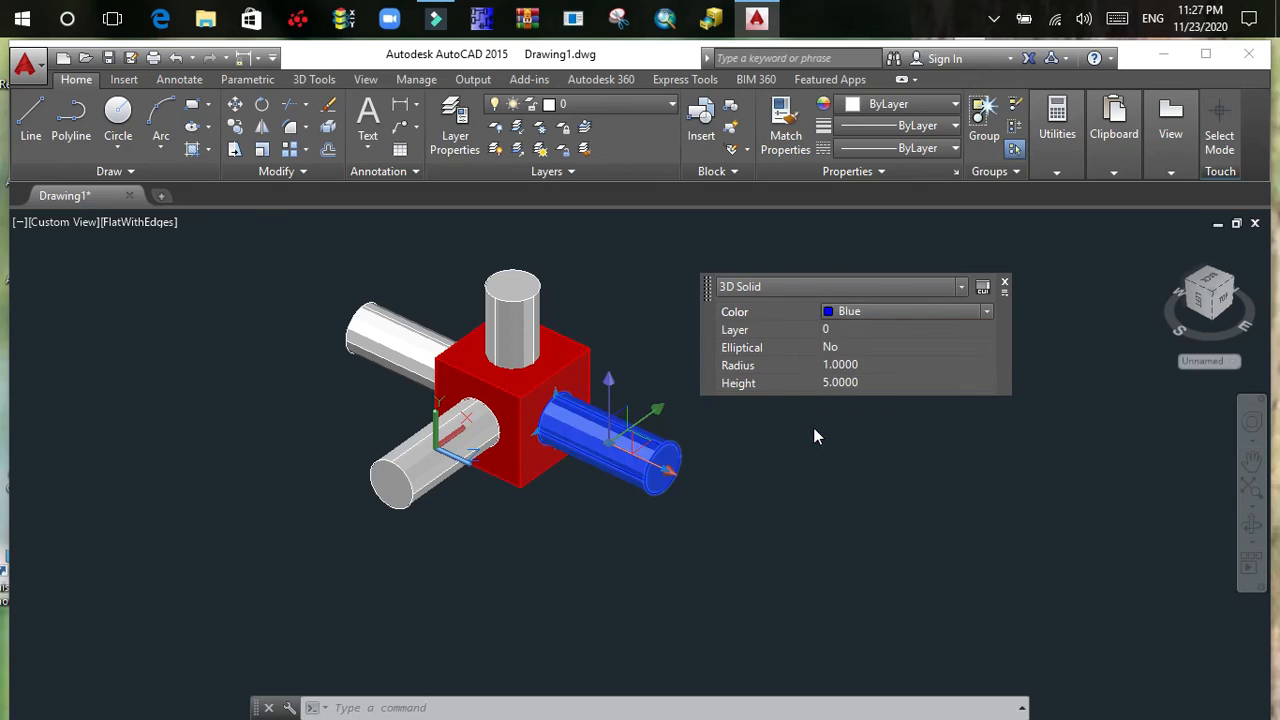
pyautogui.press('Escape')
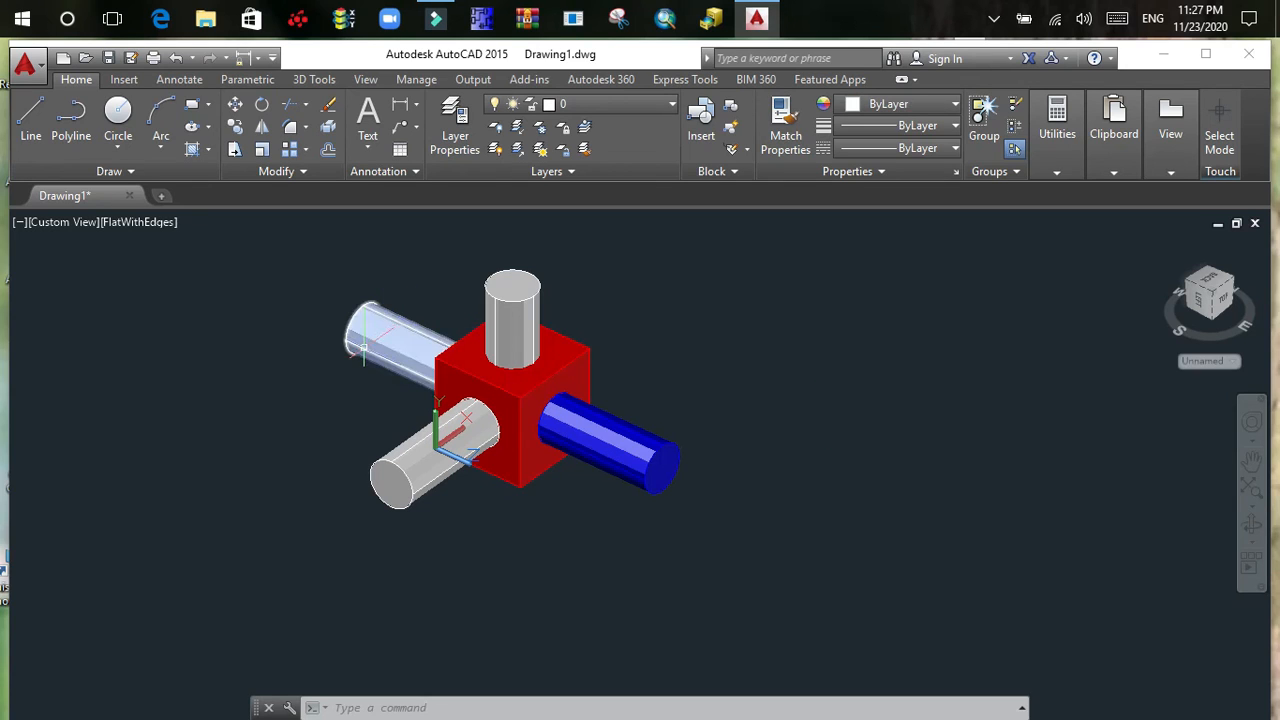
# - Set the top-face cylinder's color to Magenta in its quick properties and clear the selection
pyautogui.click(519, 297)
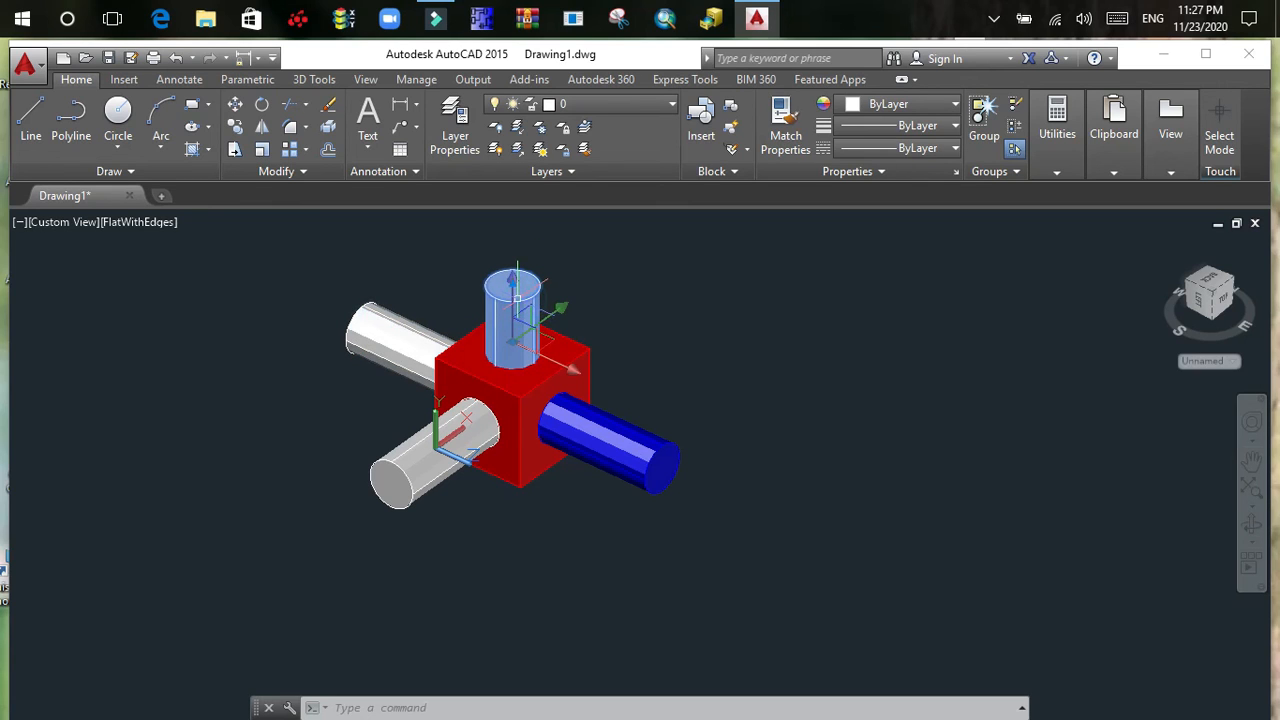
pyautogui.press('Escape')
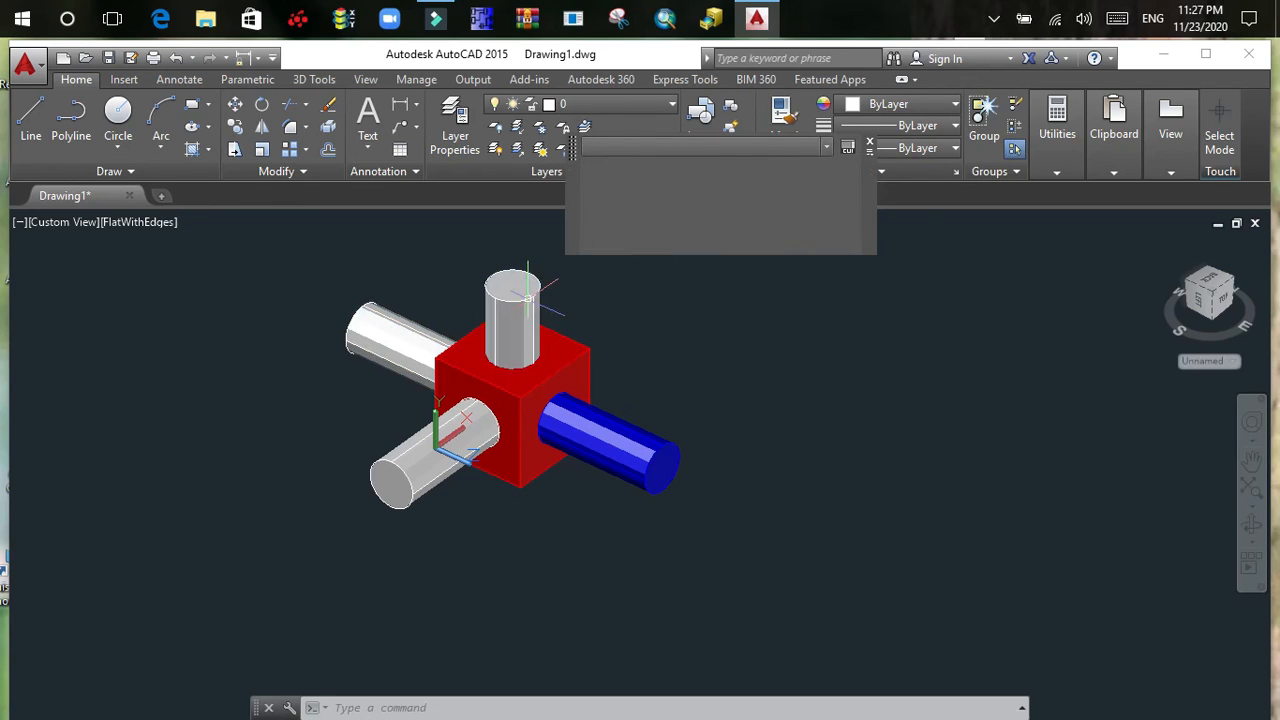
pyautogui.click(522, 311)
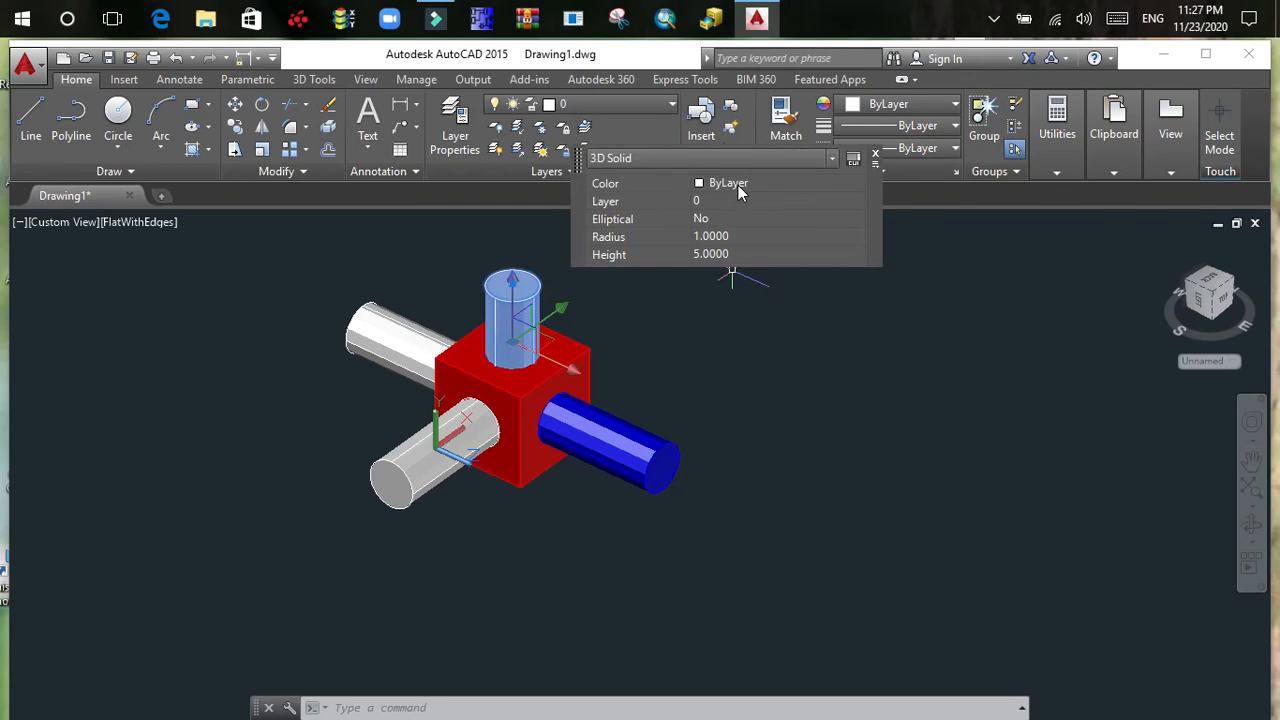
pyautogui.click(733, 186)
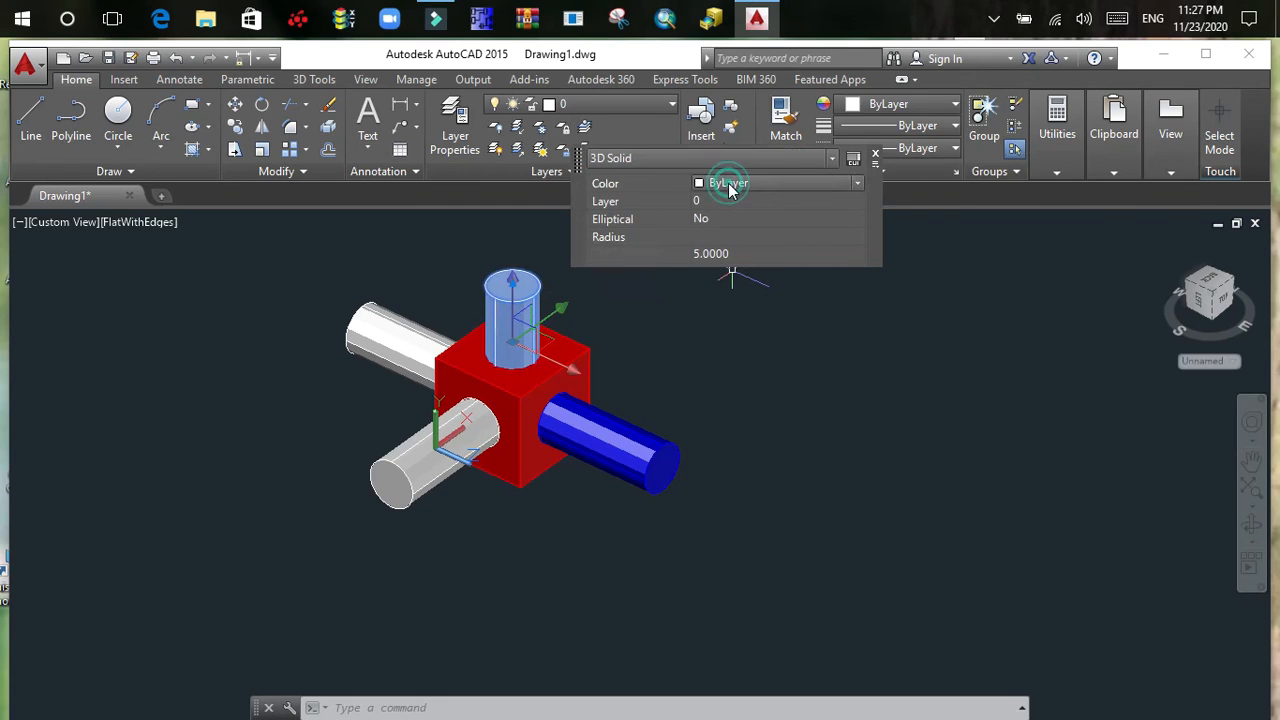
pyautogui.click(858, 187)
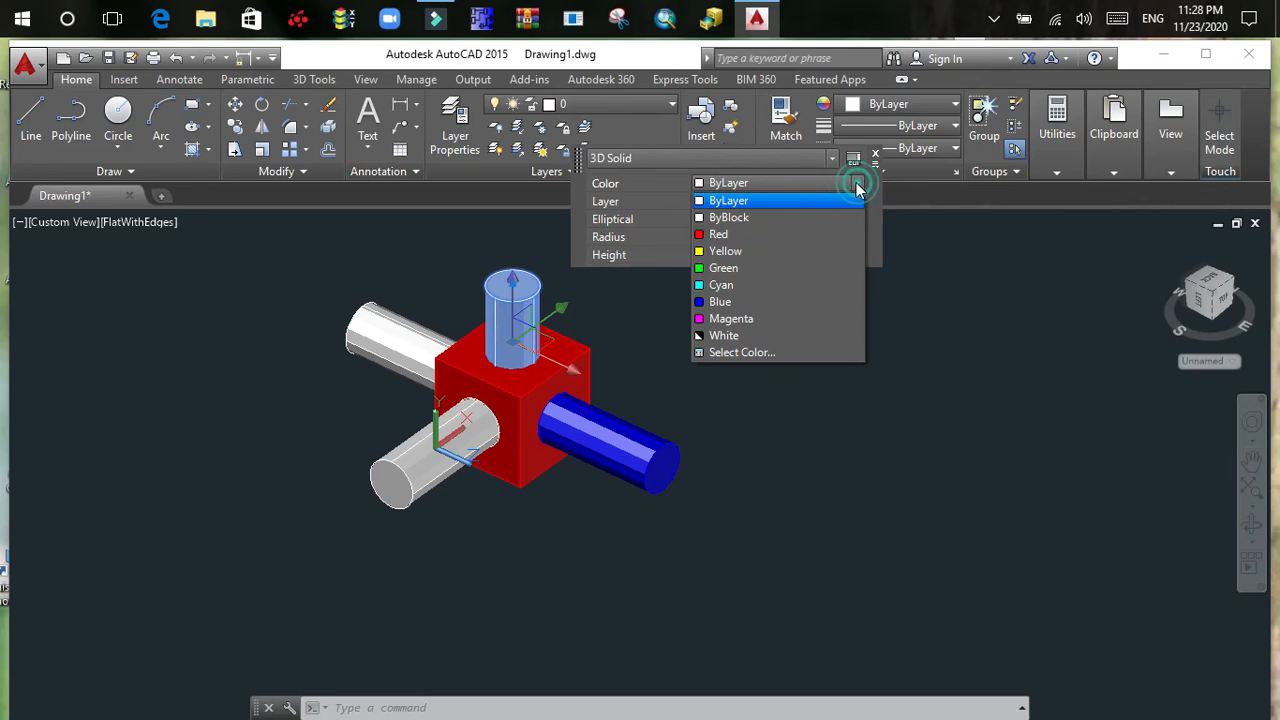
pyautogui.click(722, 318)
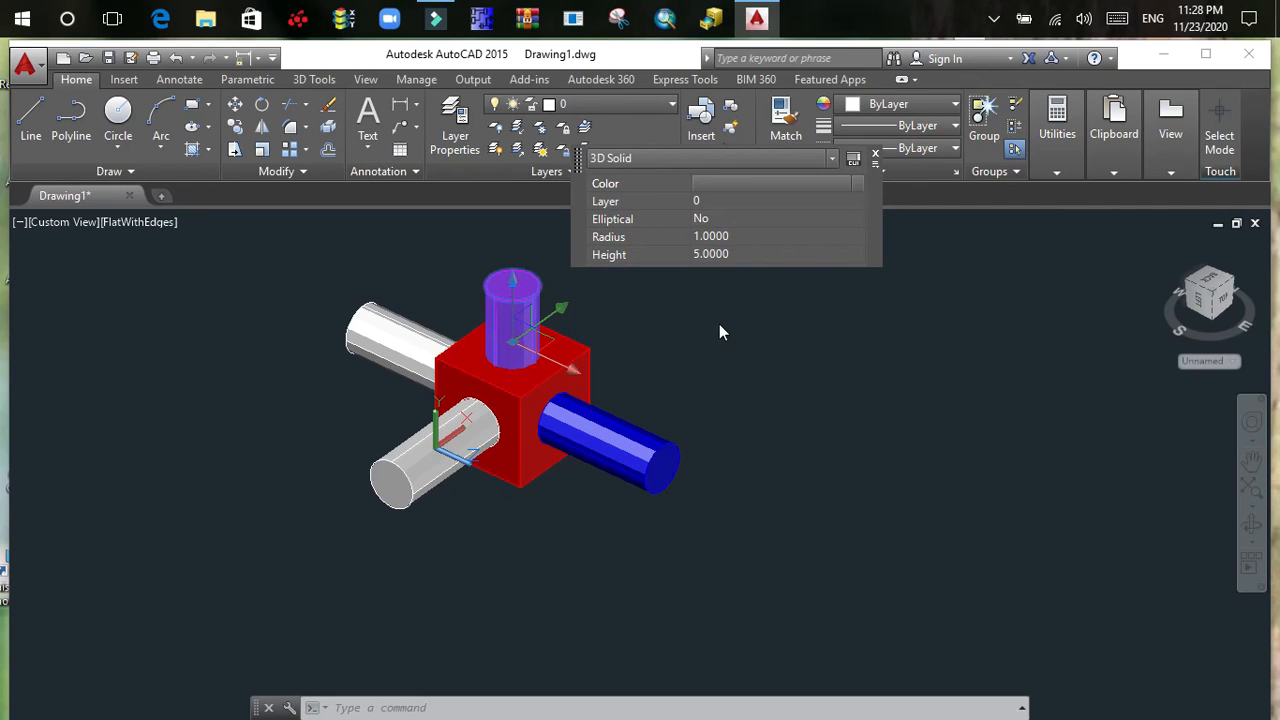
pyautogui.press('Escape')
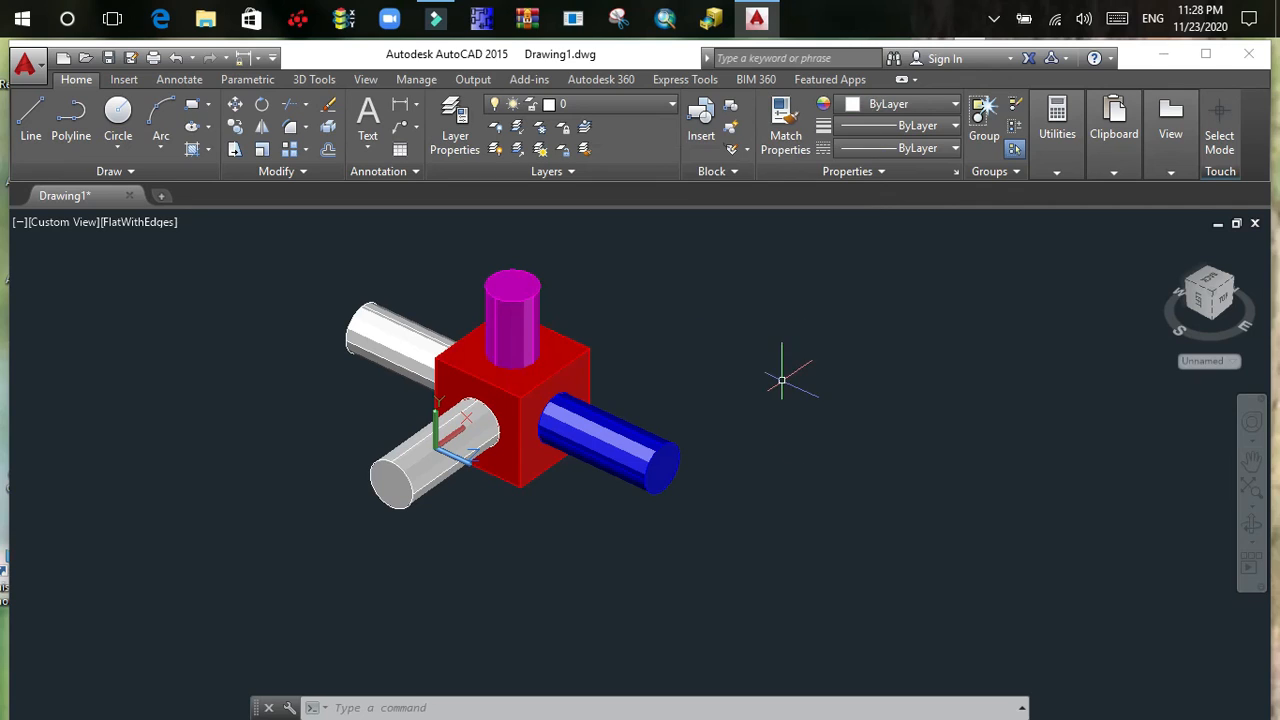